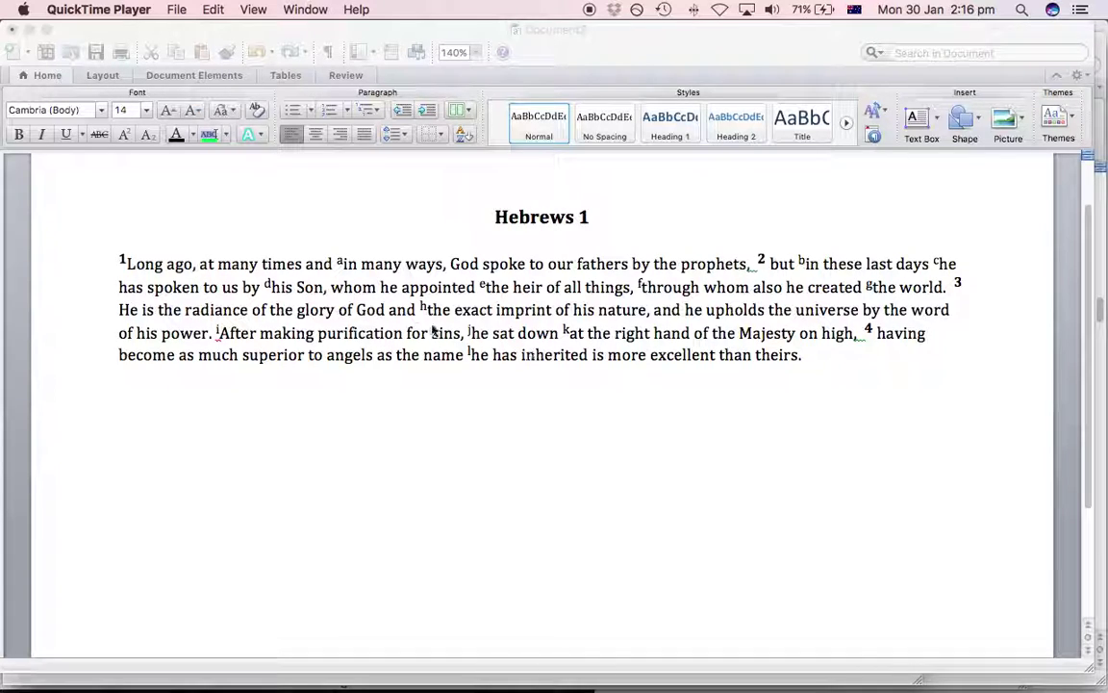
left_click(473, 229)
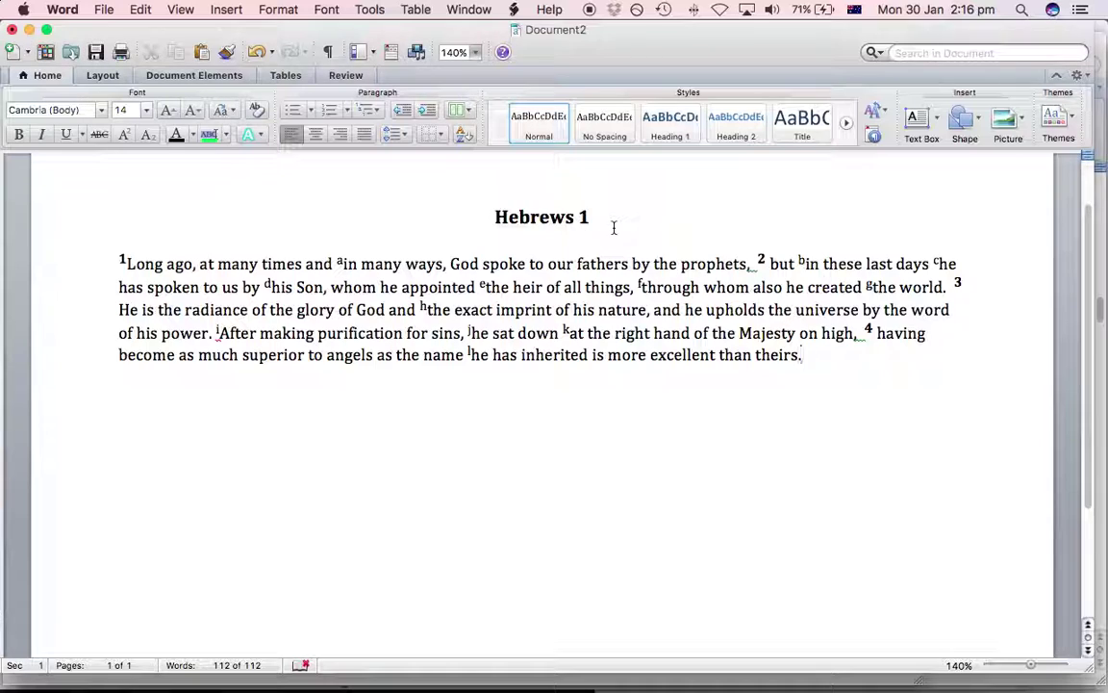
left_click_drag(481, 224, 588, 217)
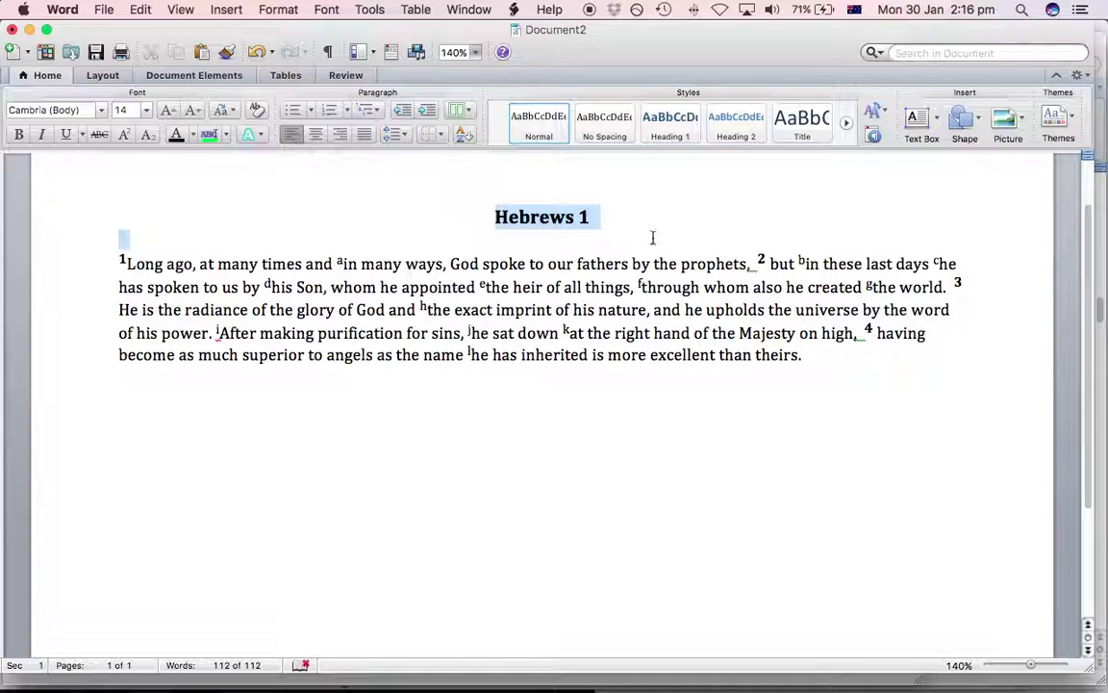
left_click(346, 264)
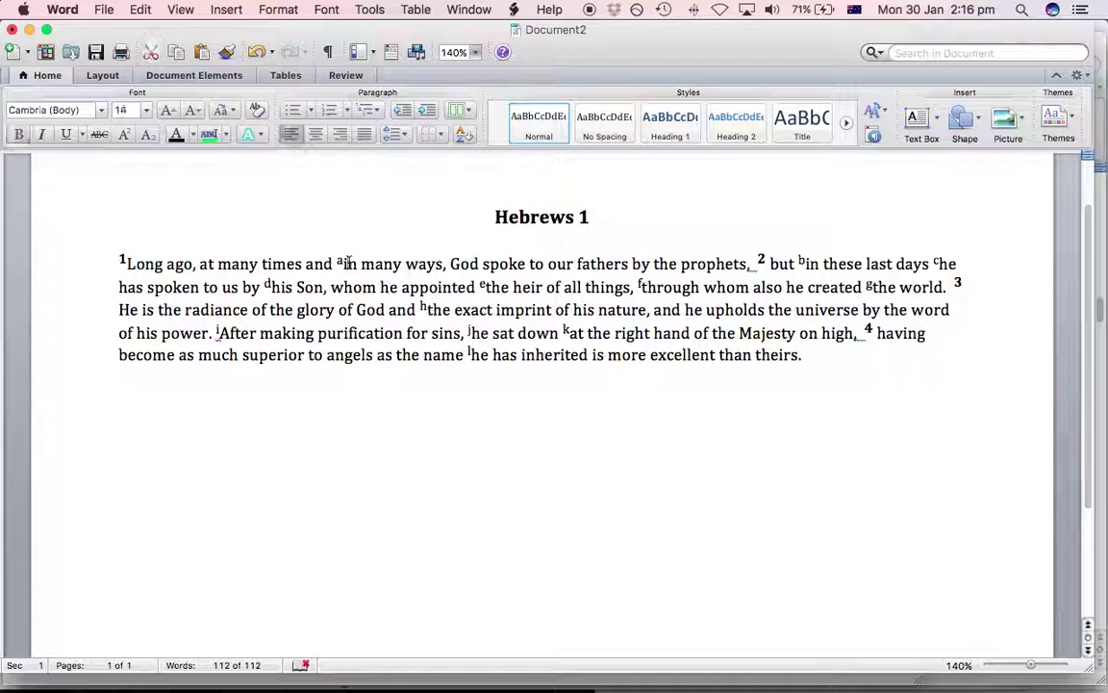
left_click(128, 265)
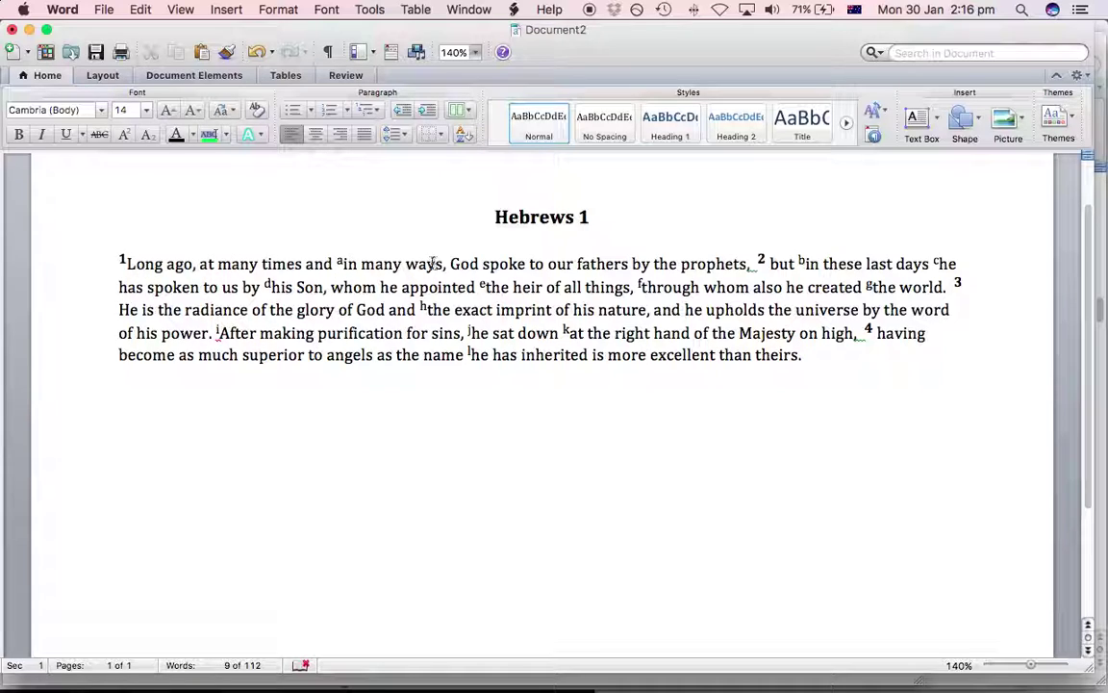
Split the opening of verse 1 into separate lines after "Long ago,", "at many times" and "and in many ways,"
left_click(199, 264)
key("Return")
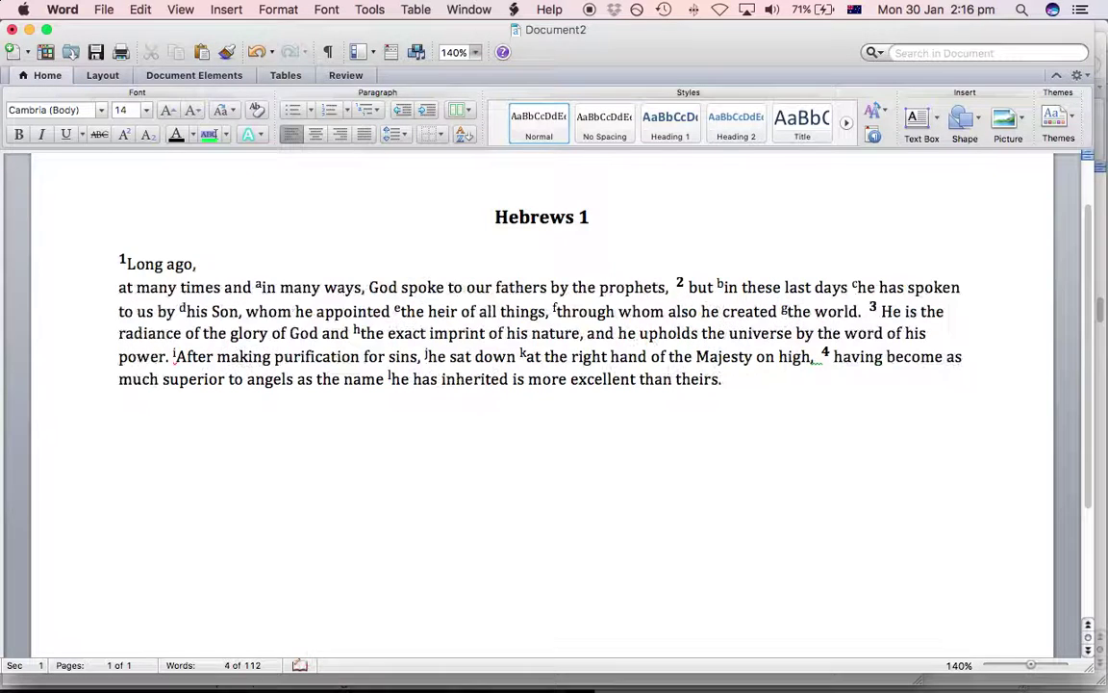
left_click(223, 287)
key("Return")
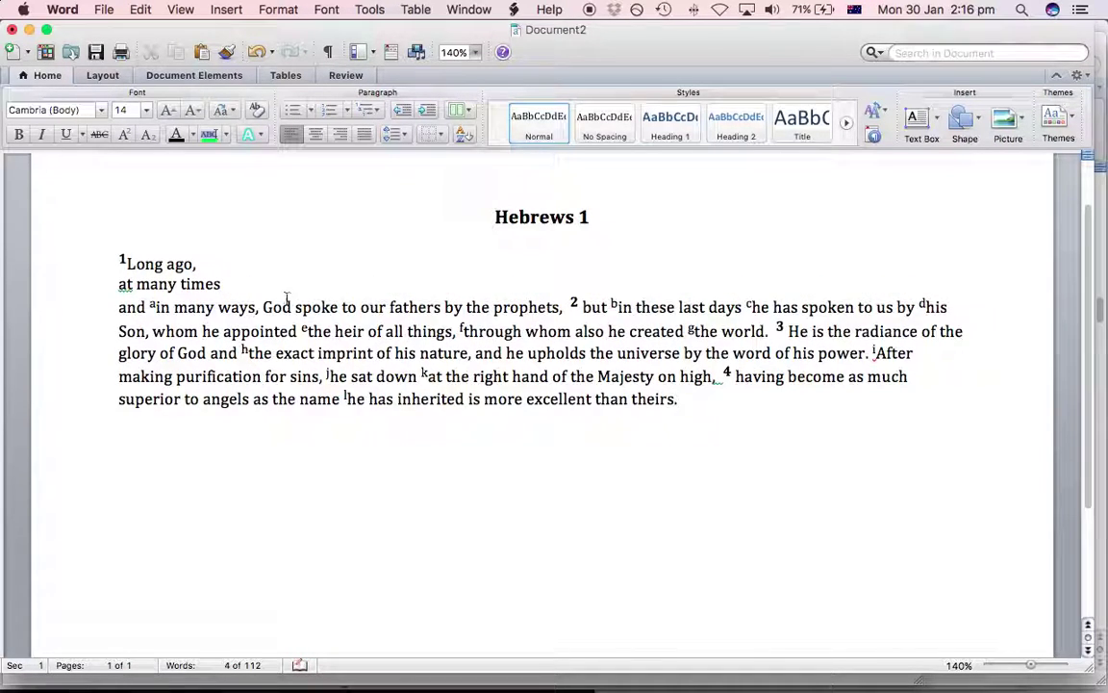
key("Right")
key("Right")
key("Right")
key("Right")
key("Right")
key("Right")
key("Right")
key("Right")
key("Right")
key("Right")
key("Right")
key("Right")
key("Right")
key("Right")
key("Right")
key("Right")
key("Right")
key("Right")
key("Right")
key("Return")
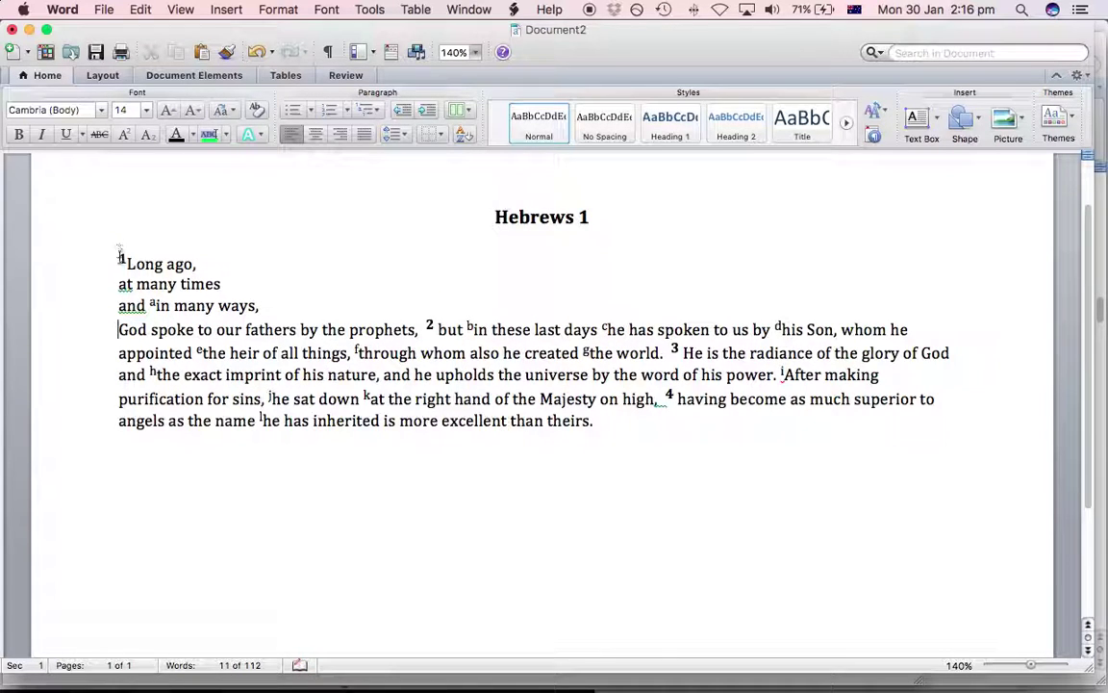
Make "God spoke" in verse 1 bold and break the line after it
left_click_drag(121, 258, 227, 284)
left_click_drag(118, 305, 258, 305)
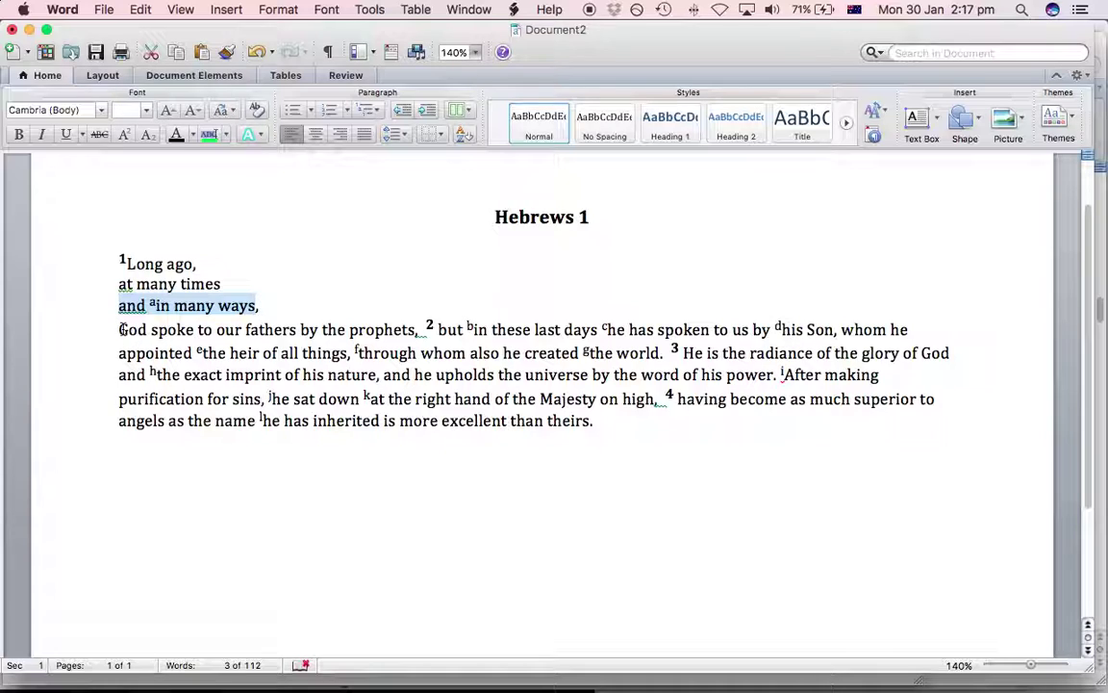
left_click_drag(121, 329, 203, 330)
key("super+b")
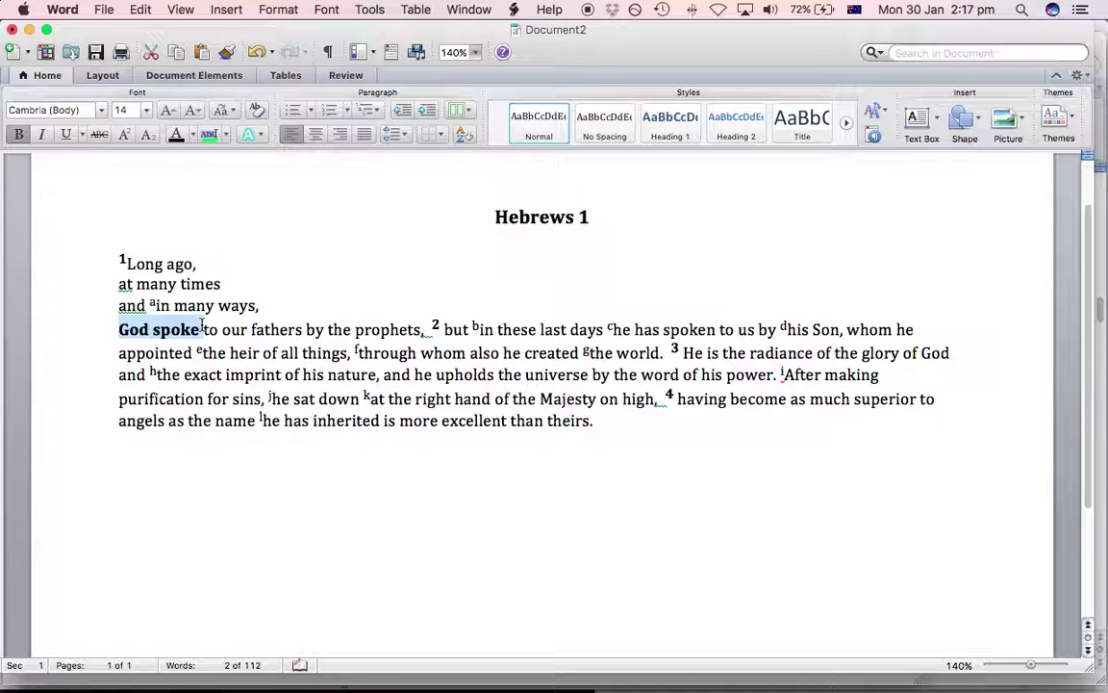
left_click(202, 329)
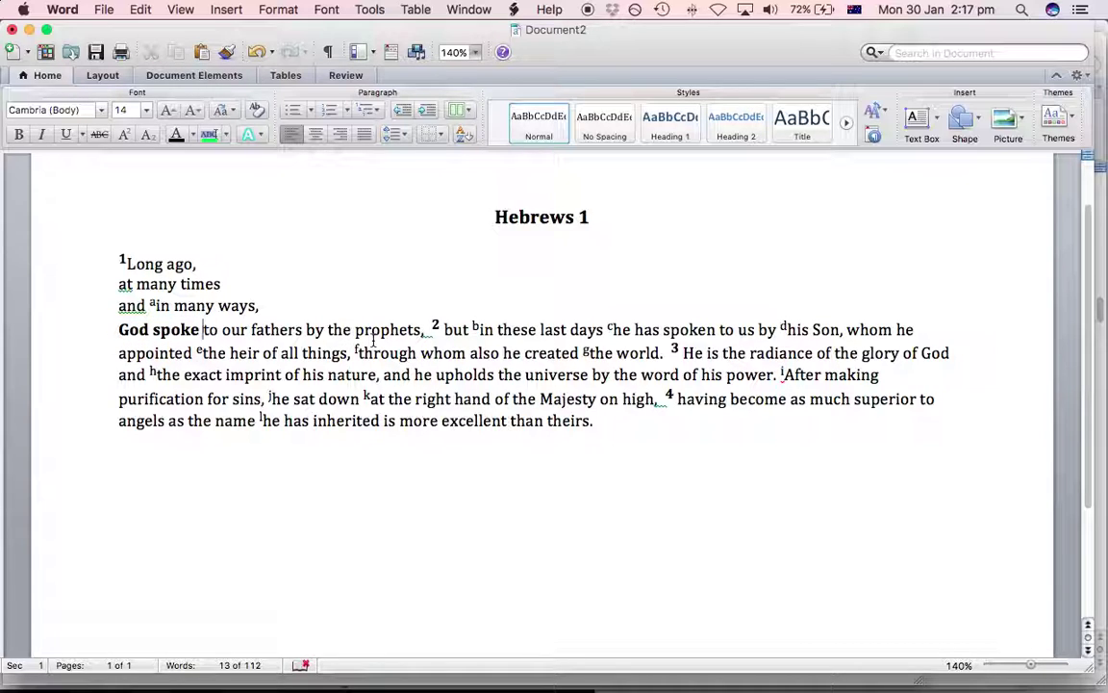
key("Return")
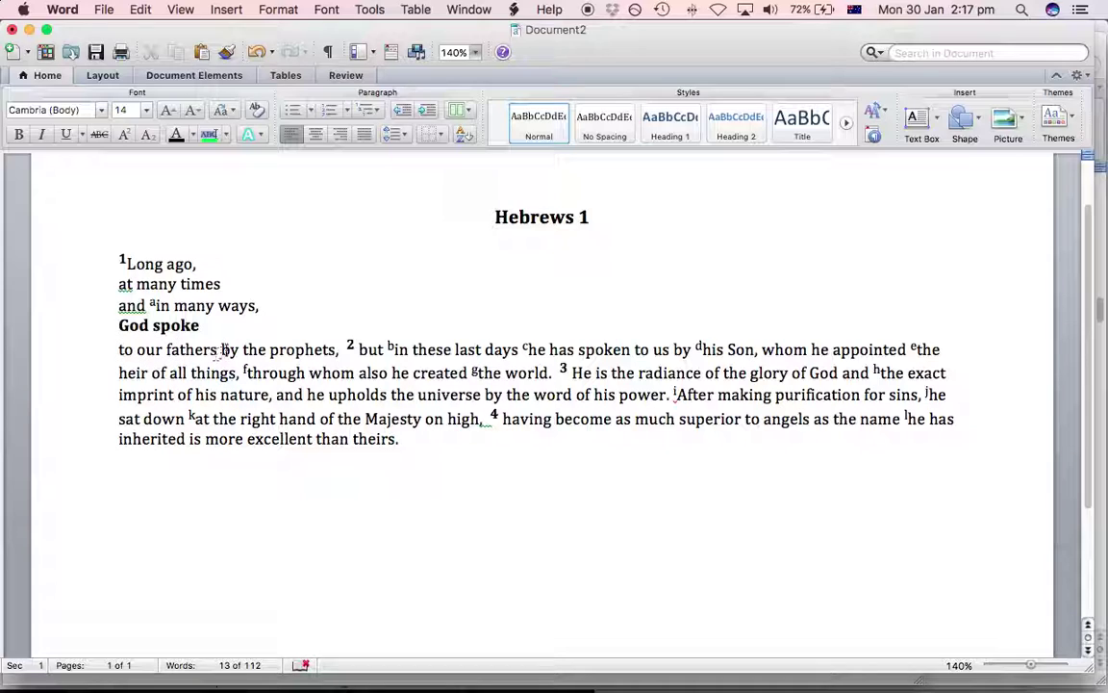
Put "to our fathers" and "by the prophets," on separate lines and insert a blank line before verse 2
left_click(221, 351)
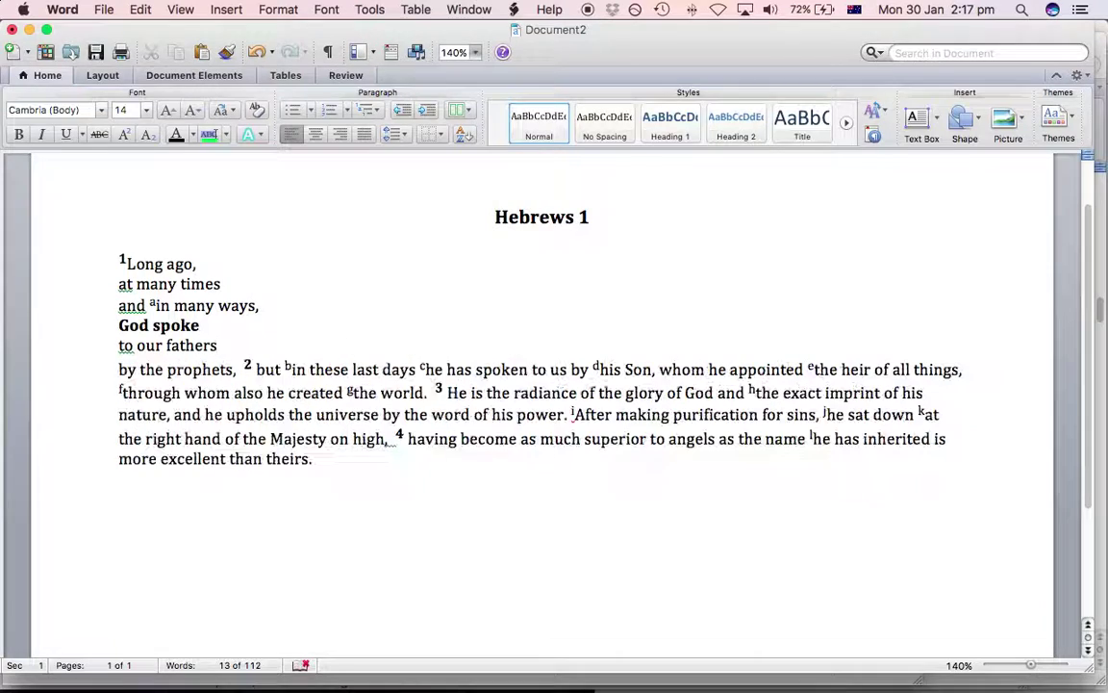
key("Return")
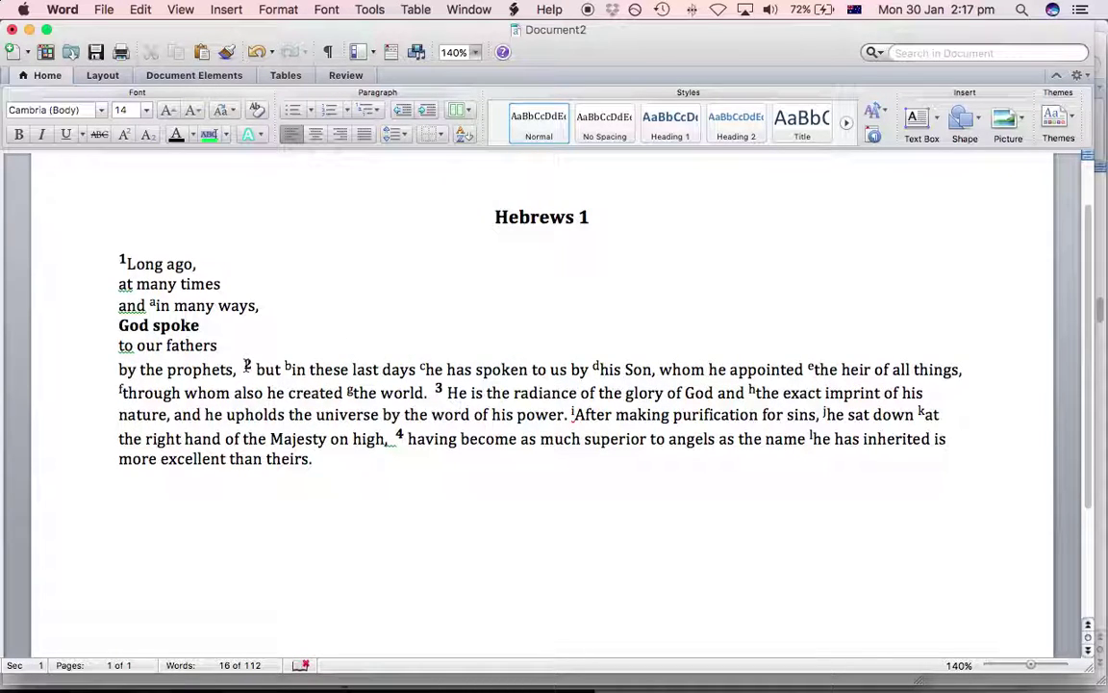
left_click(246, 366)
key("Return")
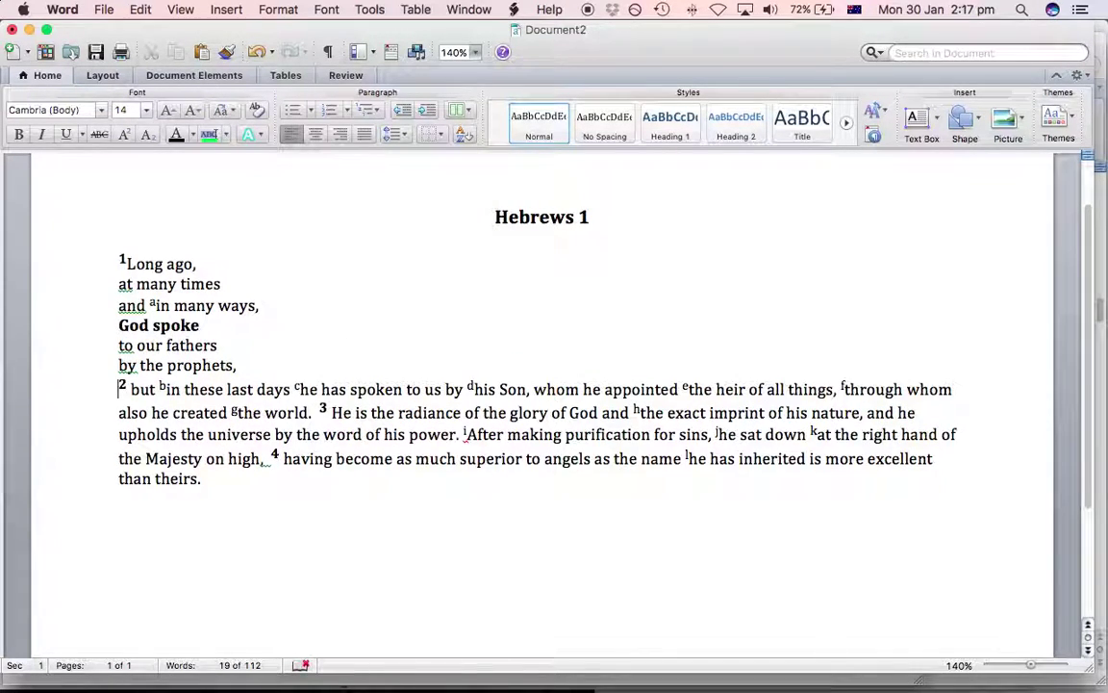
key("Return")
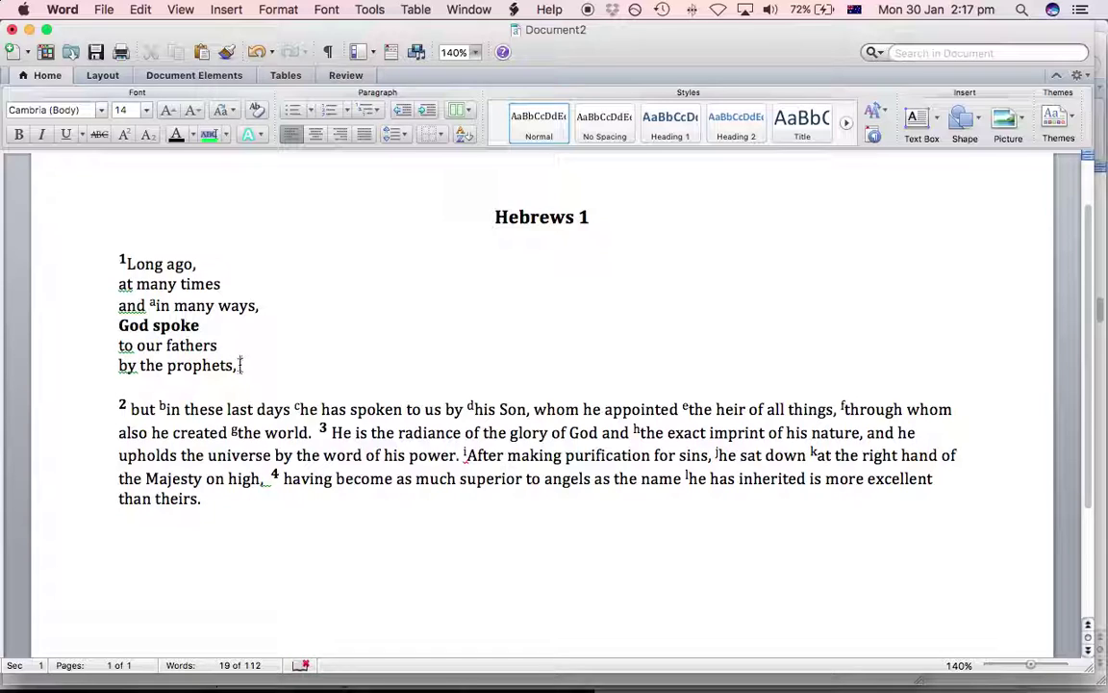
left_click_drag(240, 365, 115, 263)
left_click(307, 345)
left_click_drag(113, 323, 197, 327)
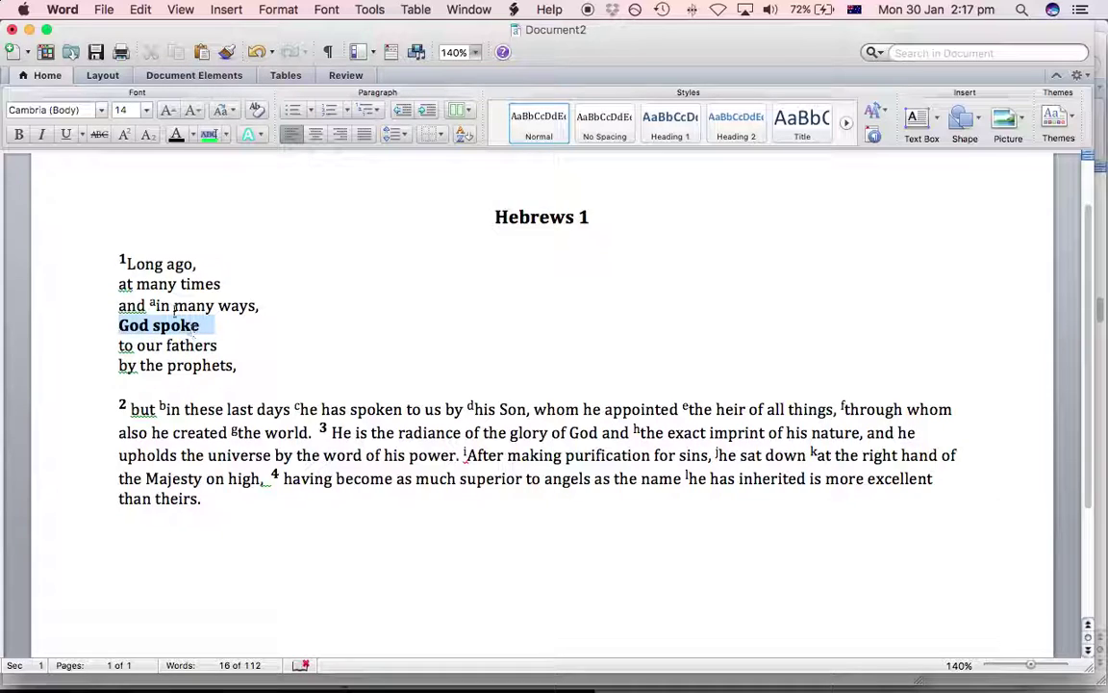
Indent the lines "Long ago,", "at many times" and "and in many ways," by two tab stops each
left_click(113, 266)
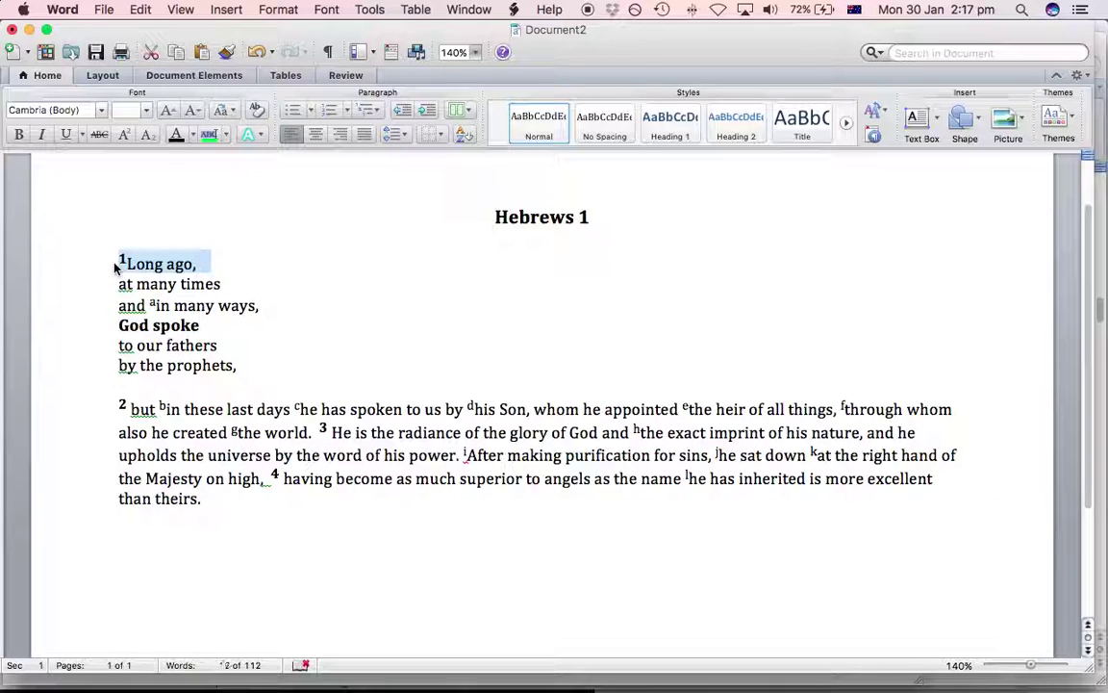
left_click(120, 261)
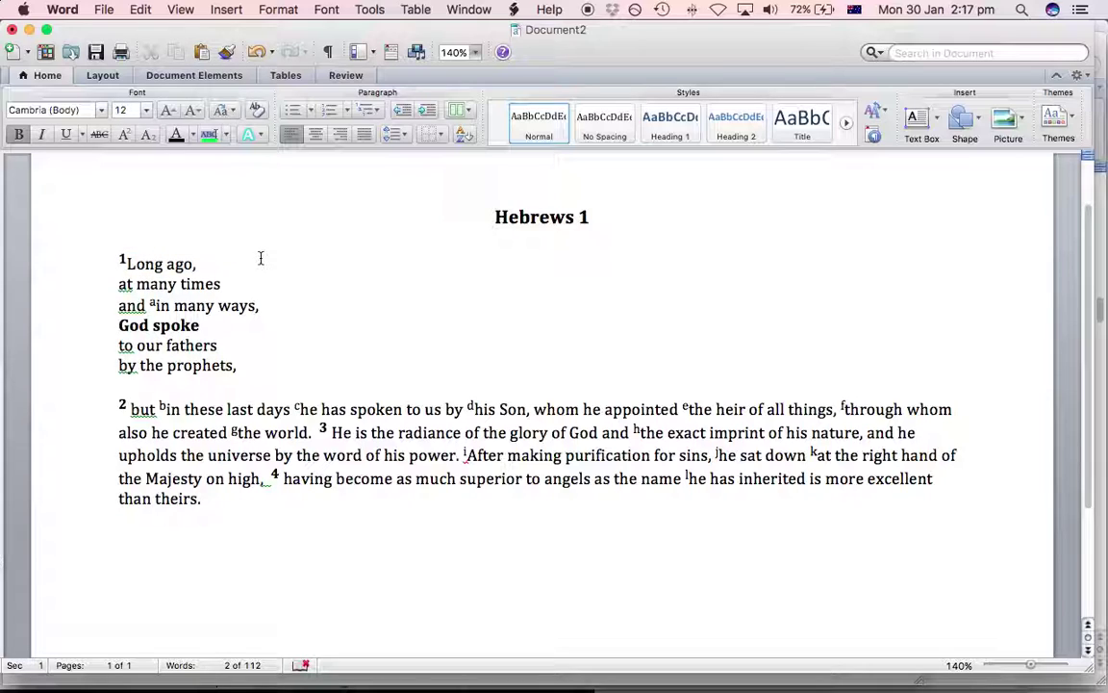
key("Tab")
key("Tab")
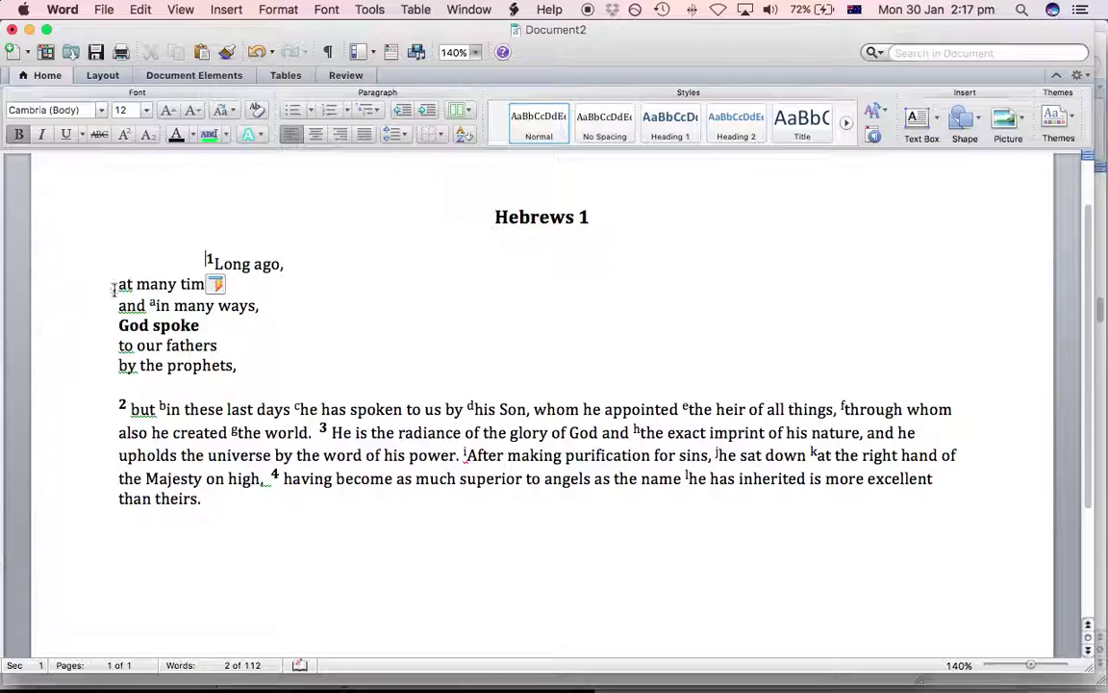
left_click(114, 286)
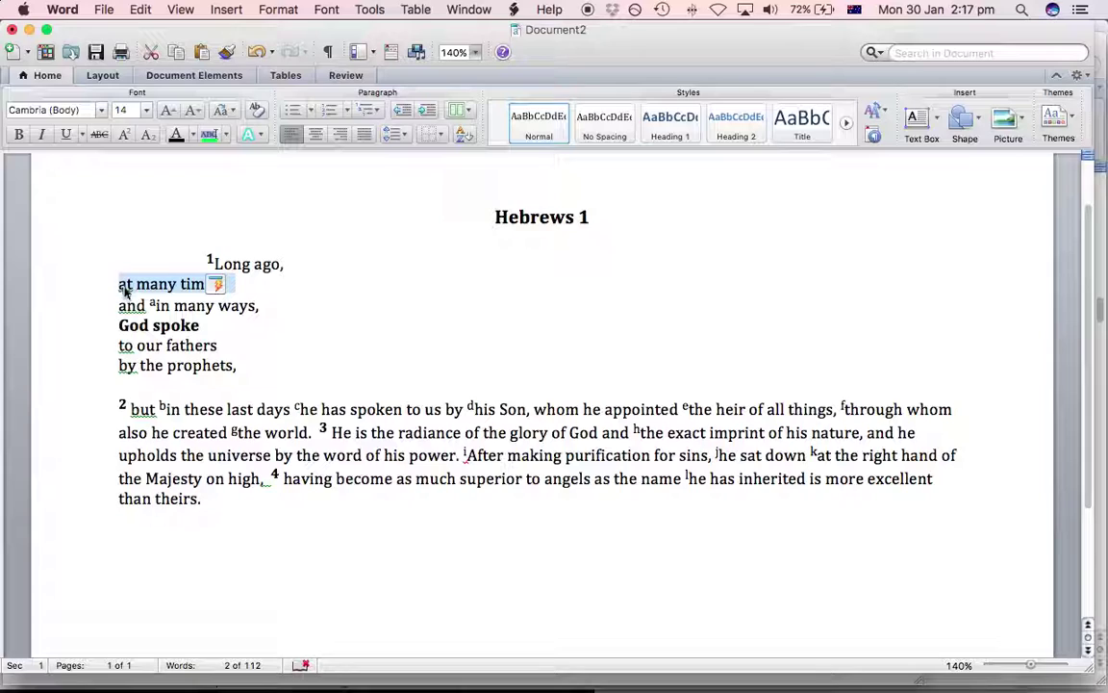
left_click(119, 285)
key("Tab")
key("Tab")
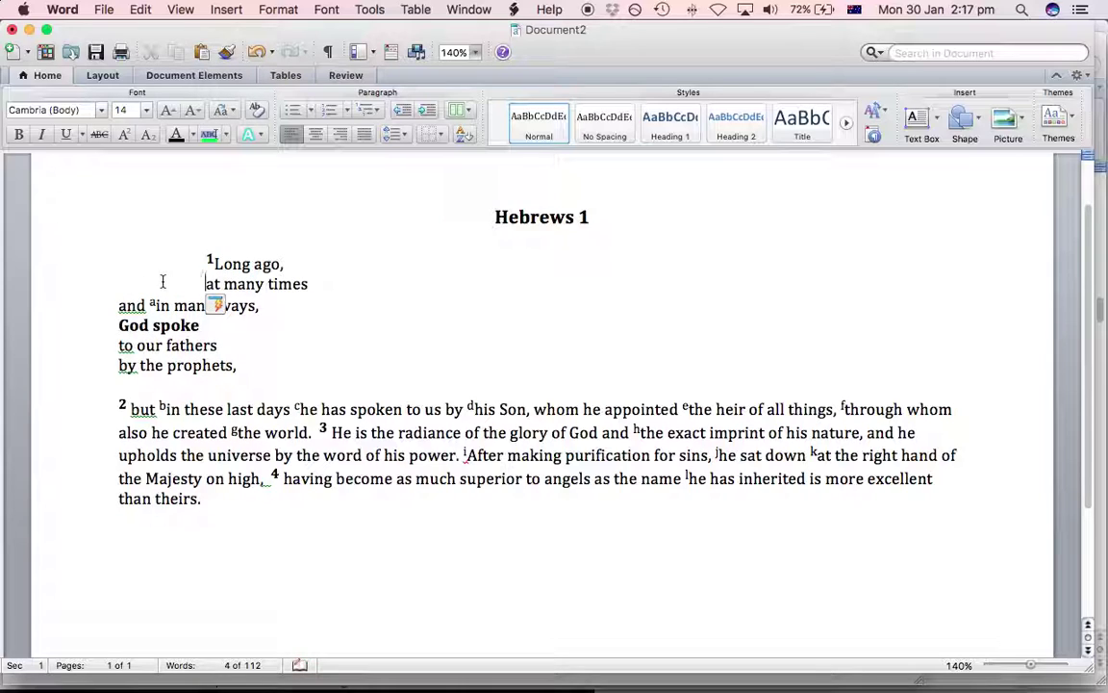
left_click(115, 305)
key("Tab")
key("Tab")
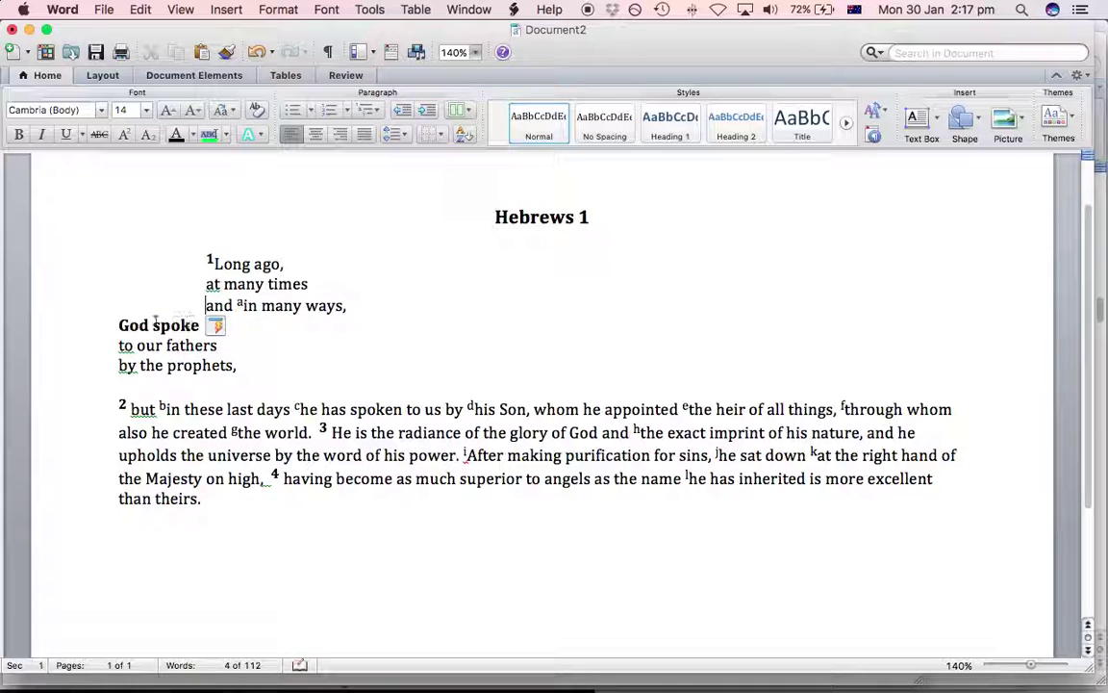
Indent "God spoke" by one tab stop, and "to our fathers" and "by the prophets," by two tab stops each
left_click(119, 325)
key("Tab")
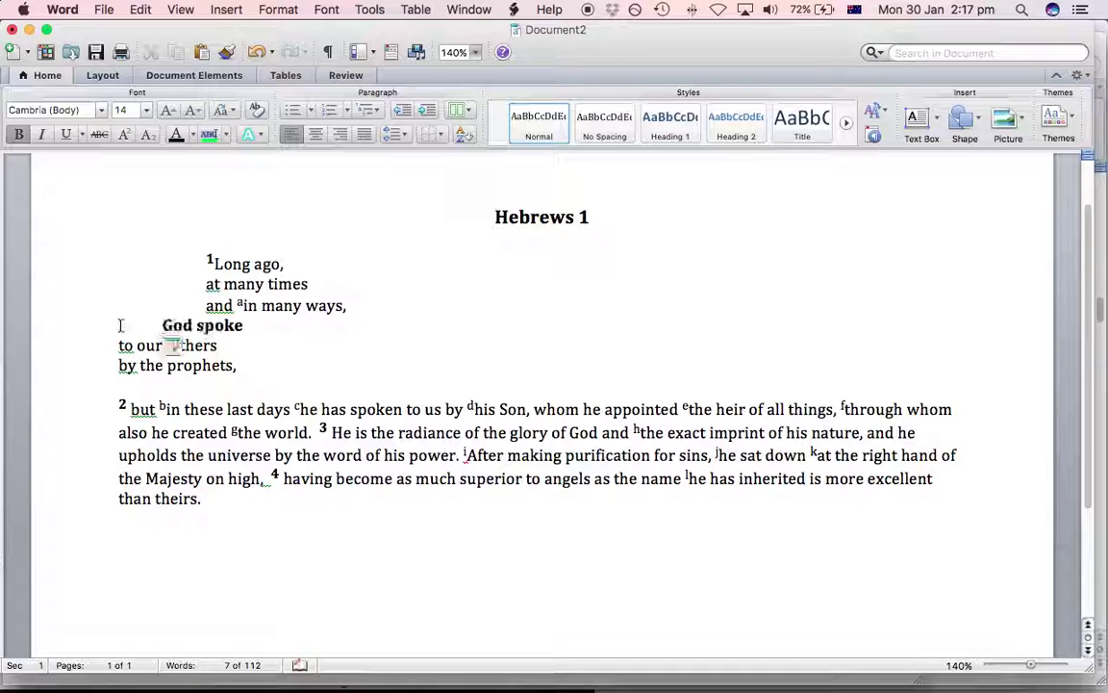
left_click(118, 346)
key("Tab")
key("Tab")
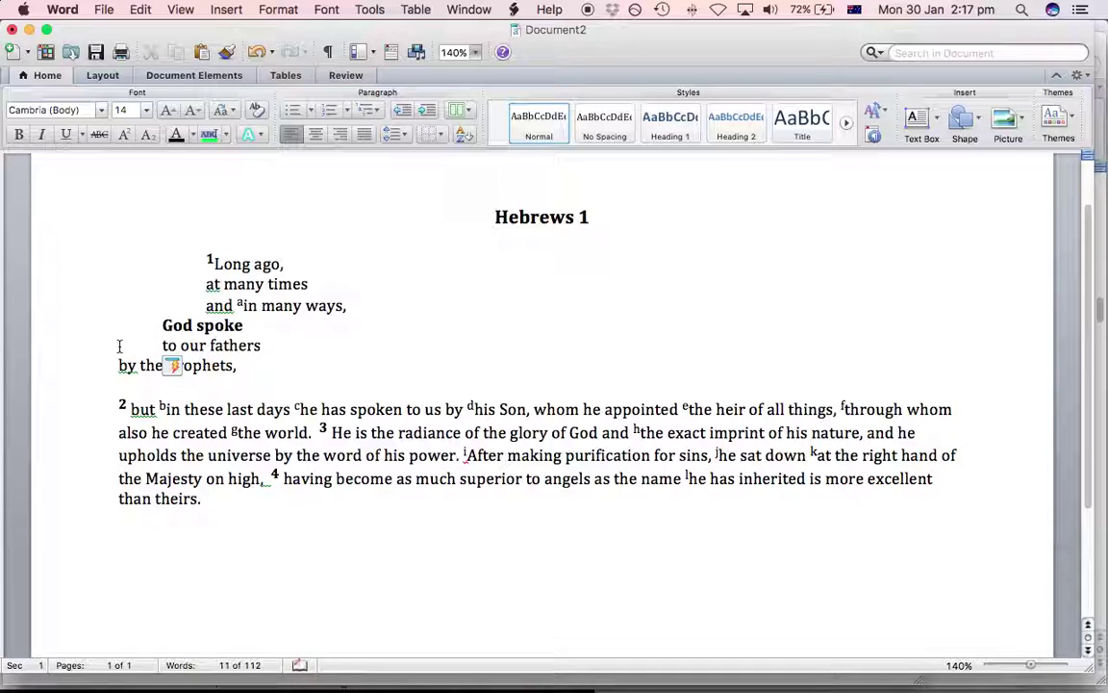
left_click(119, 365)
key("Tab")
key("Tab")
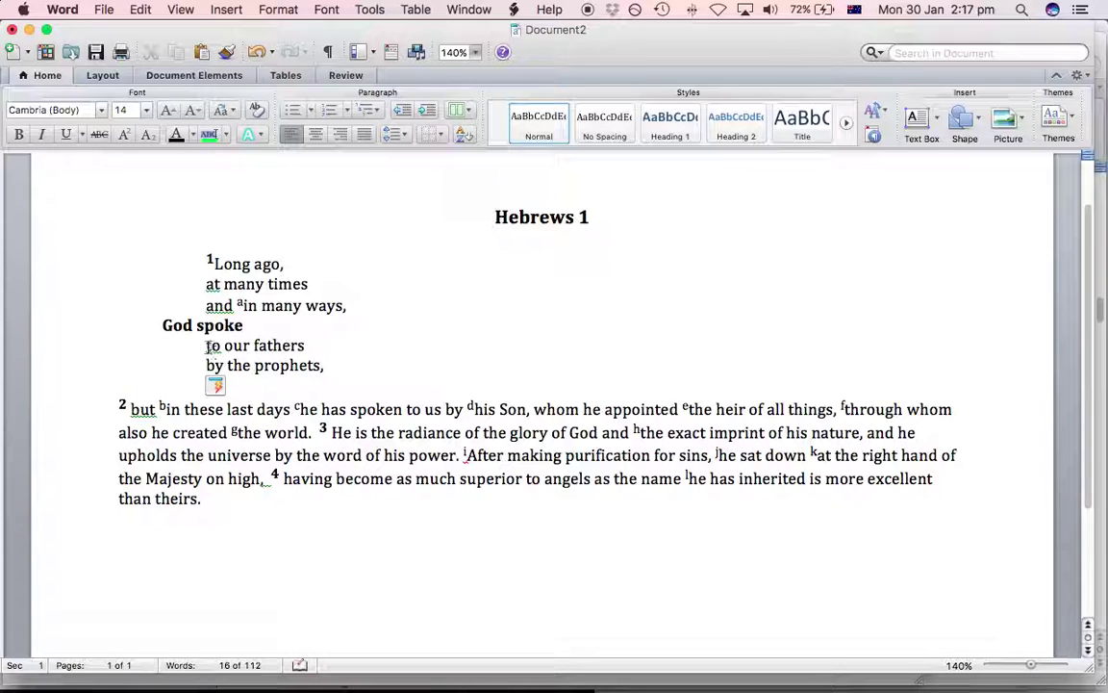
left_click_drag(326, 362, 219, 368)
left_click(329, 365)
left_click_drag(252, 344, 225, 345)
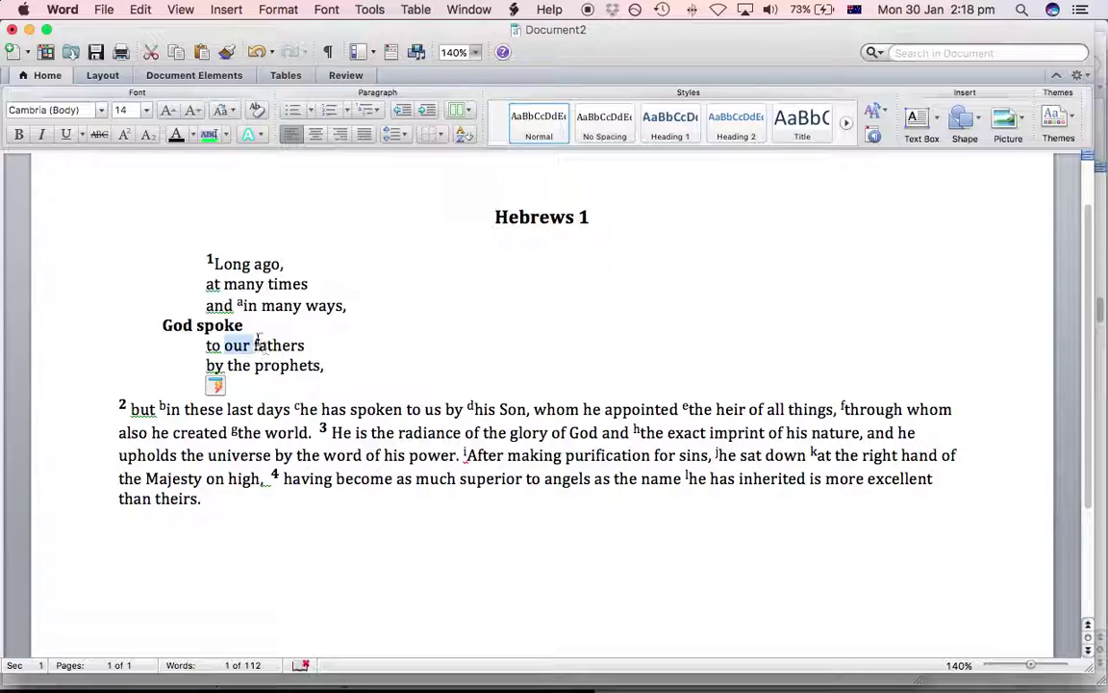
left_click(330, 349)
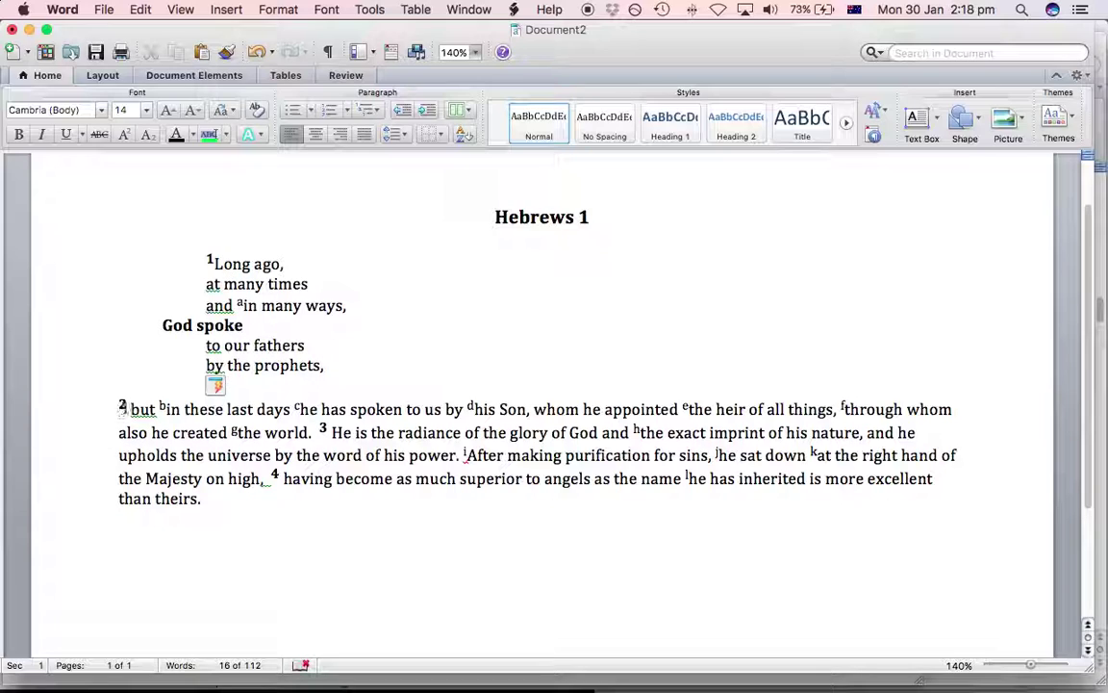
Remove the blank line between "by the prophets," and verse 2
left_click(122, 409)
key("BackSpace")
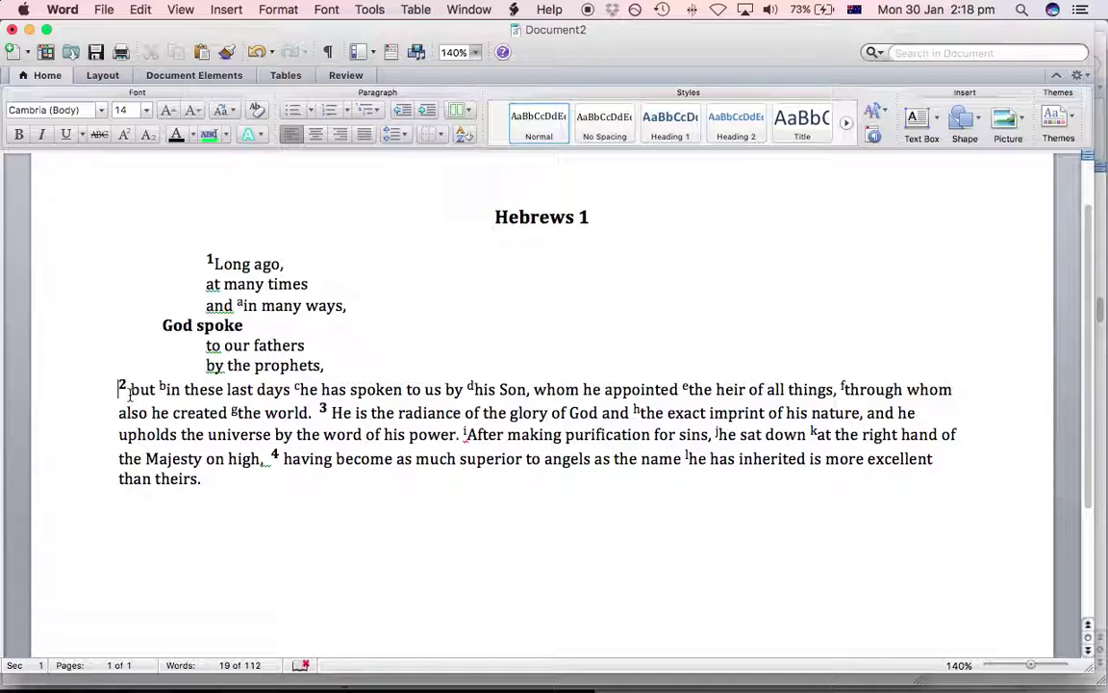
left_click_drag(129, 389, 164, 388)
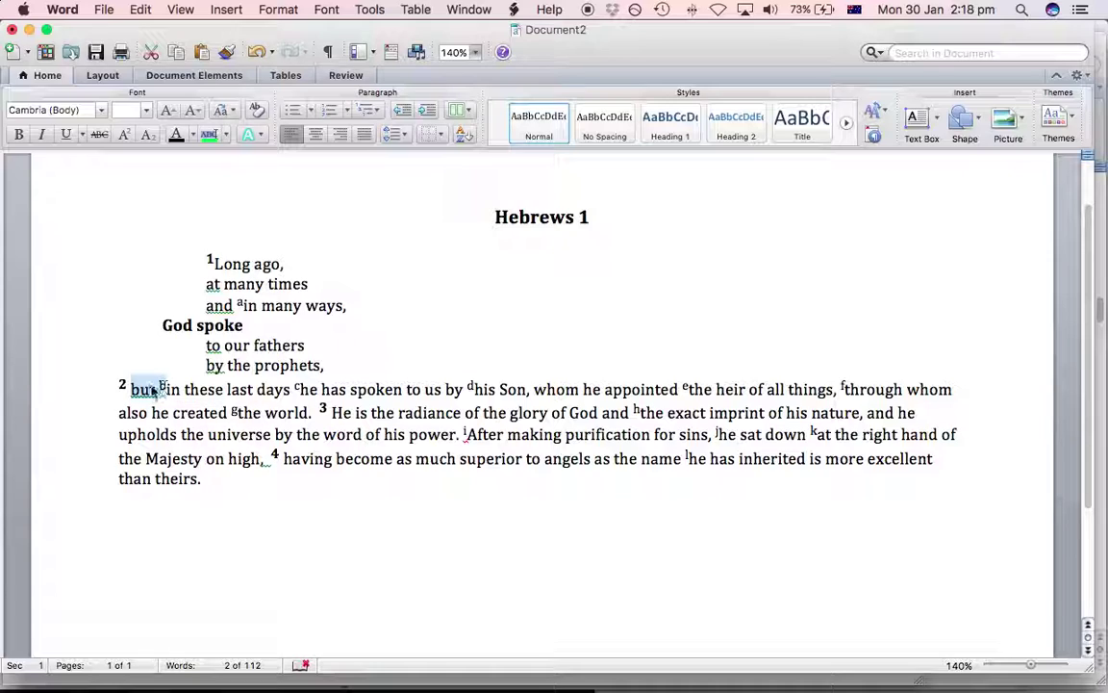
double_click(142, 388)
left_click(187, 387)
left_click_drag(129, 388, 271, 388)
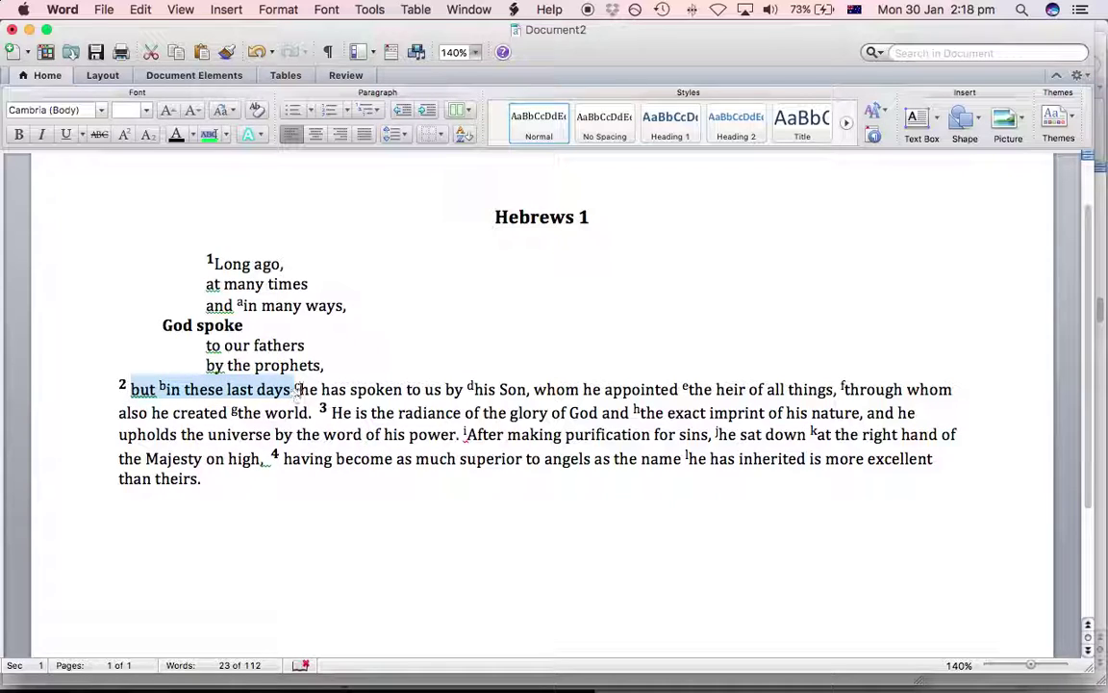
Break verse 2 into a new line after "but in these last days" and make "he has spoken" bold
left_click(398, 389)
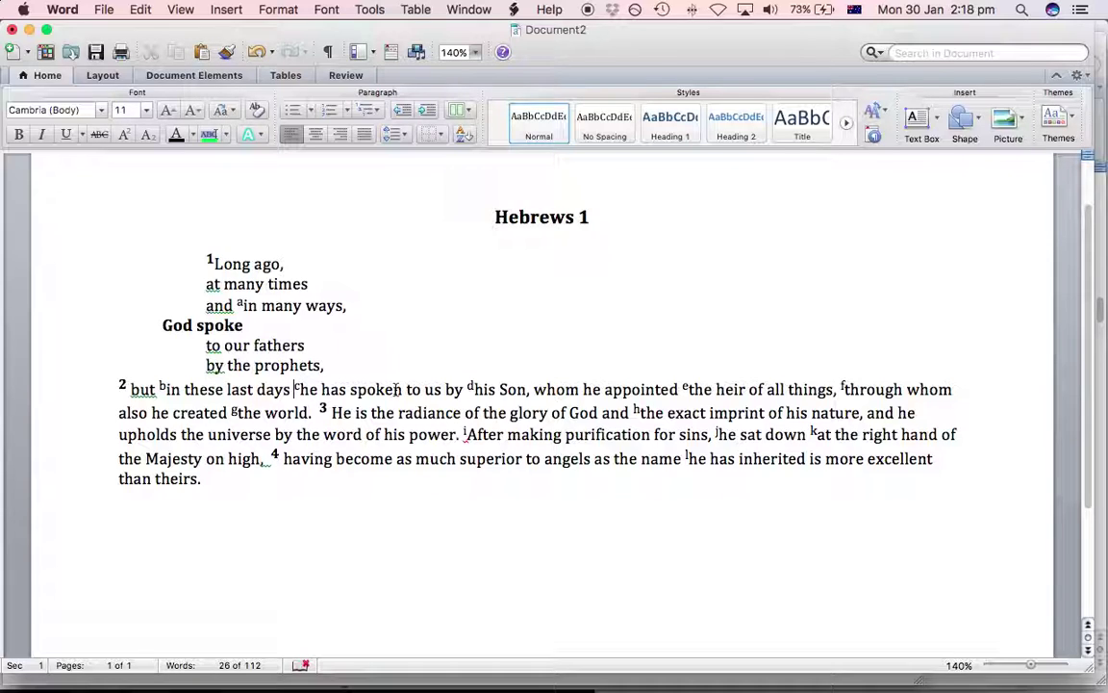
key("Return")
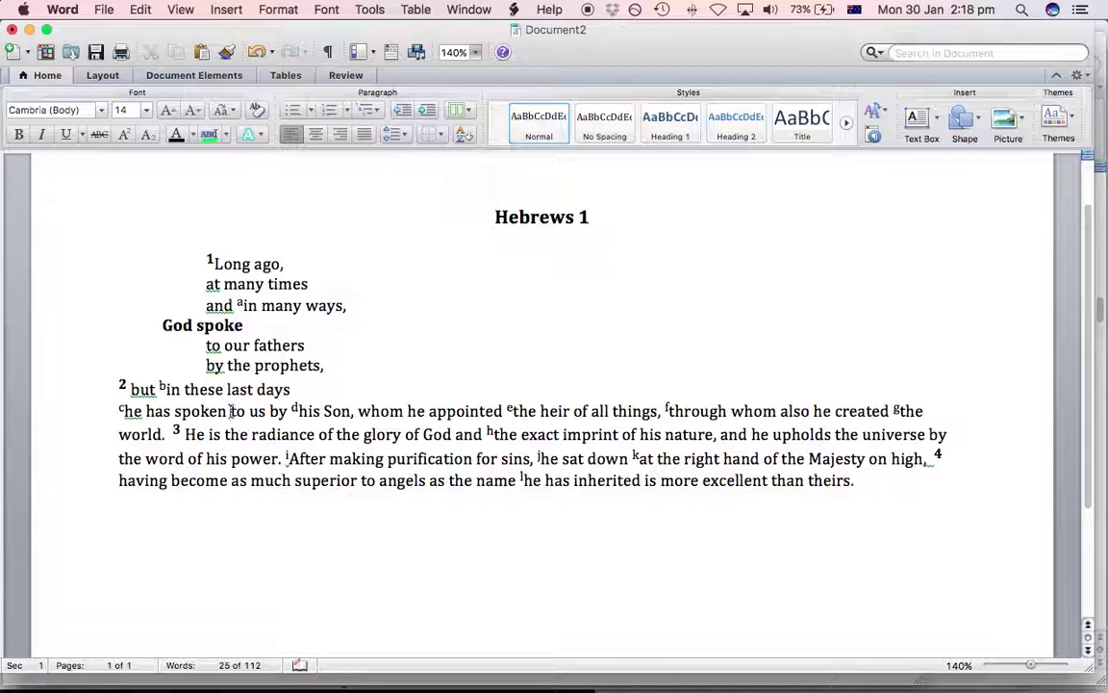
left_click_drag(230, 411, 124, 412)
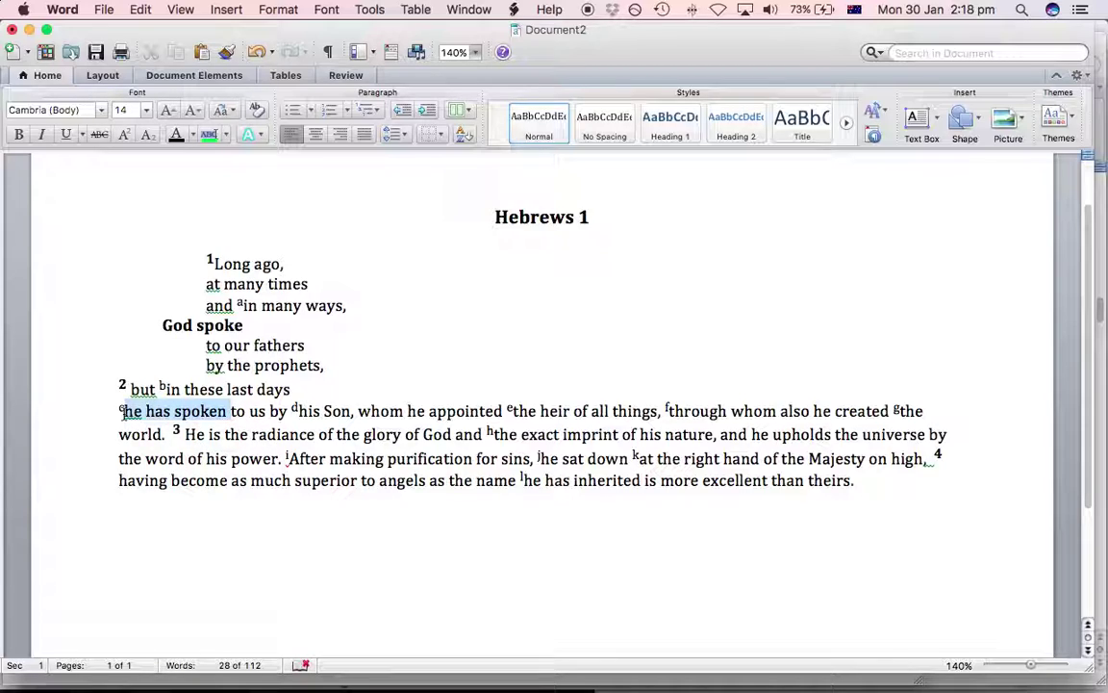
key("super+b")
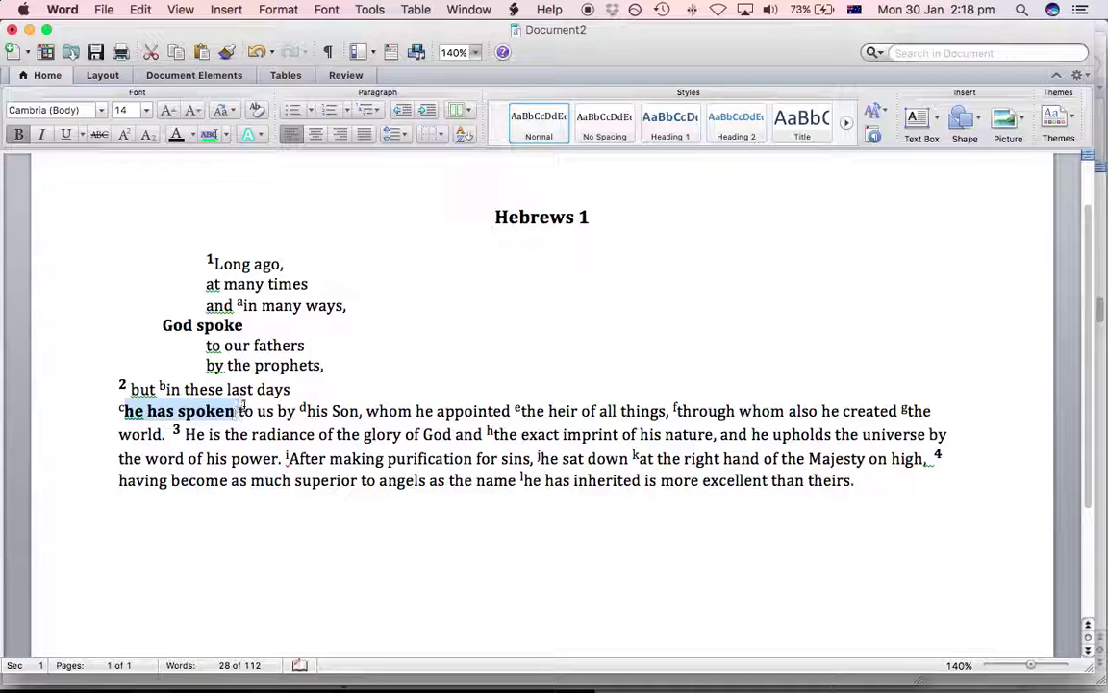
left_click(239, 412)
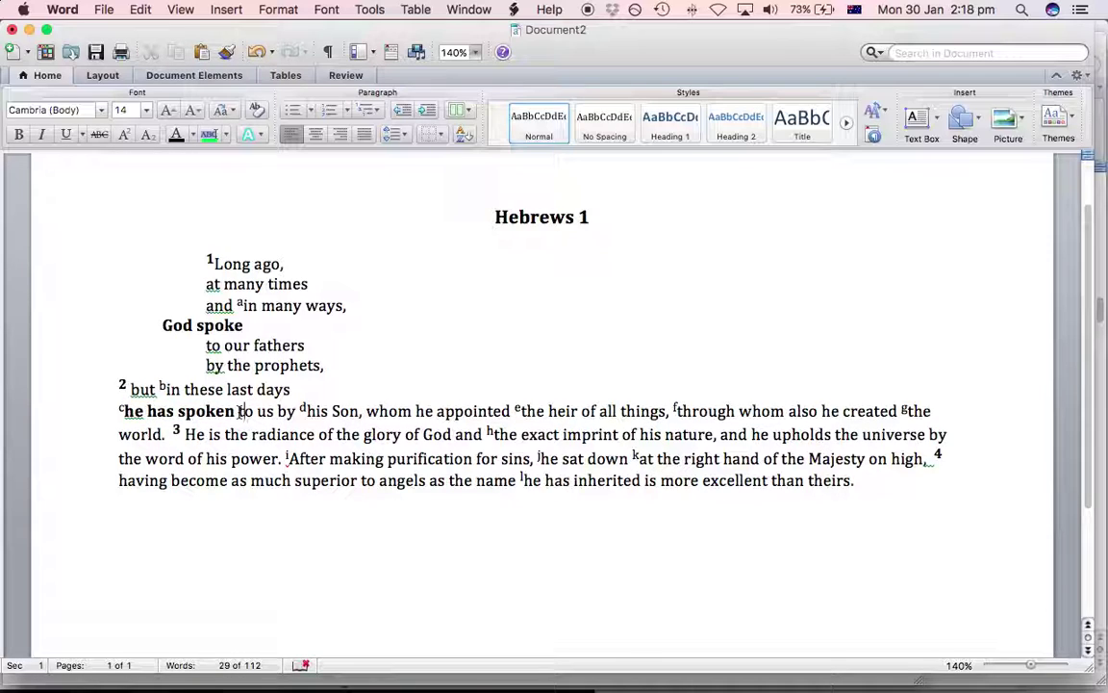
Break verse 2 into separate lines "to us" and "by his Son," and leave a blank line before "whom he appointed"
key("Return")
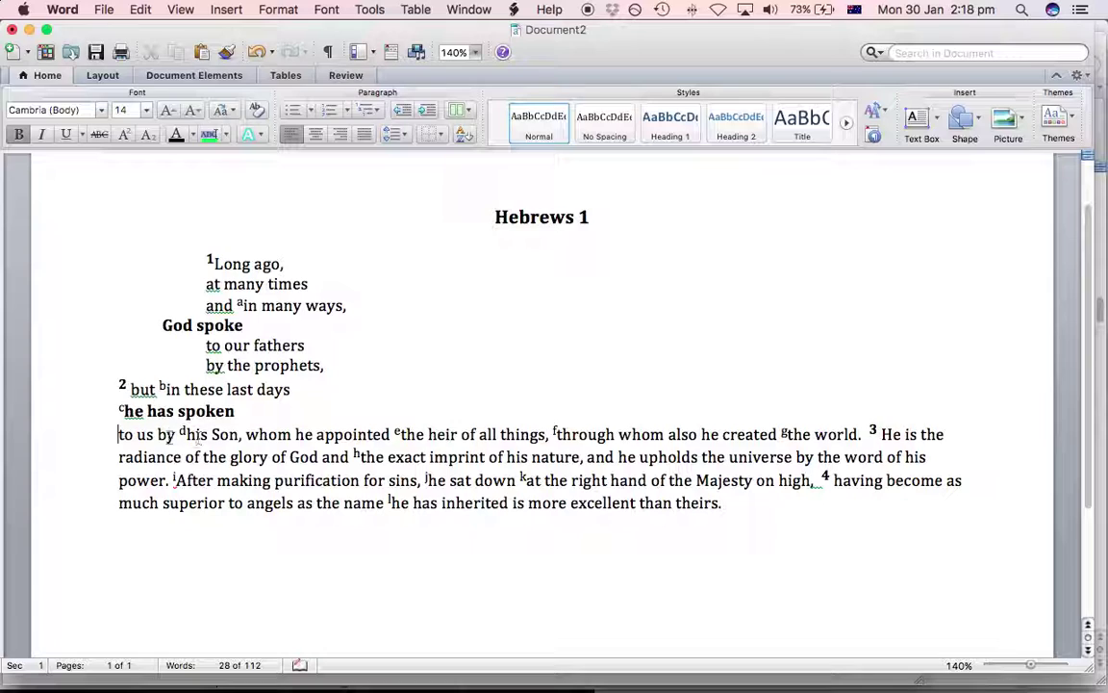
left_click(159, 435)
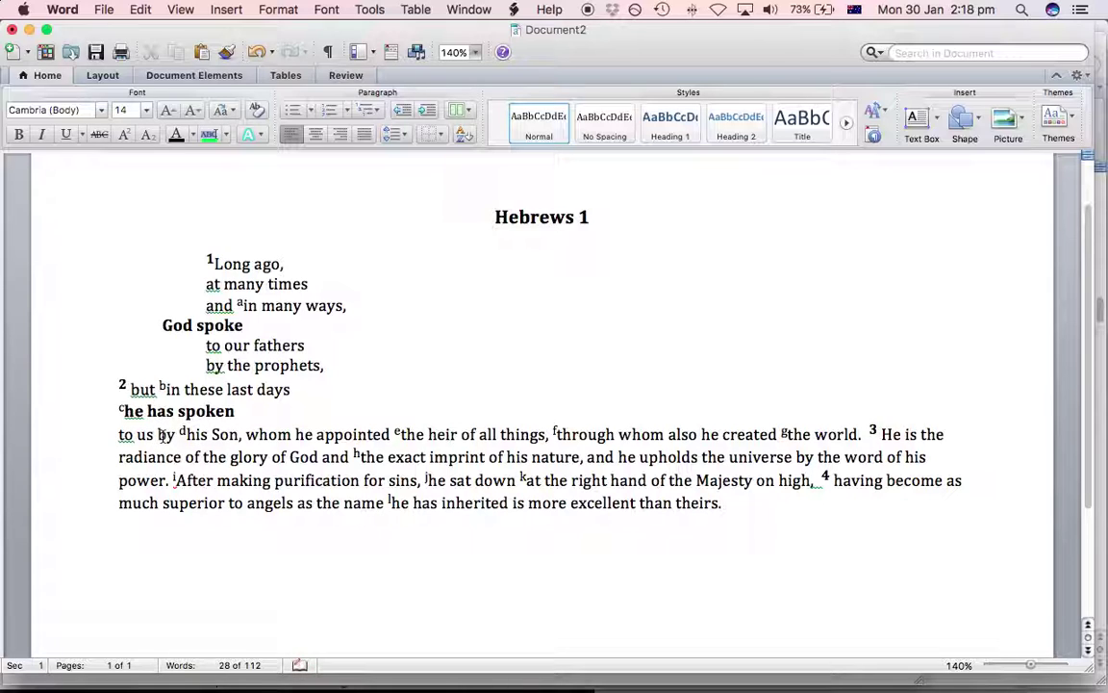
key("Return")
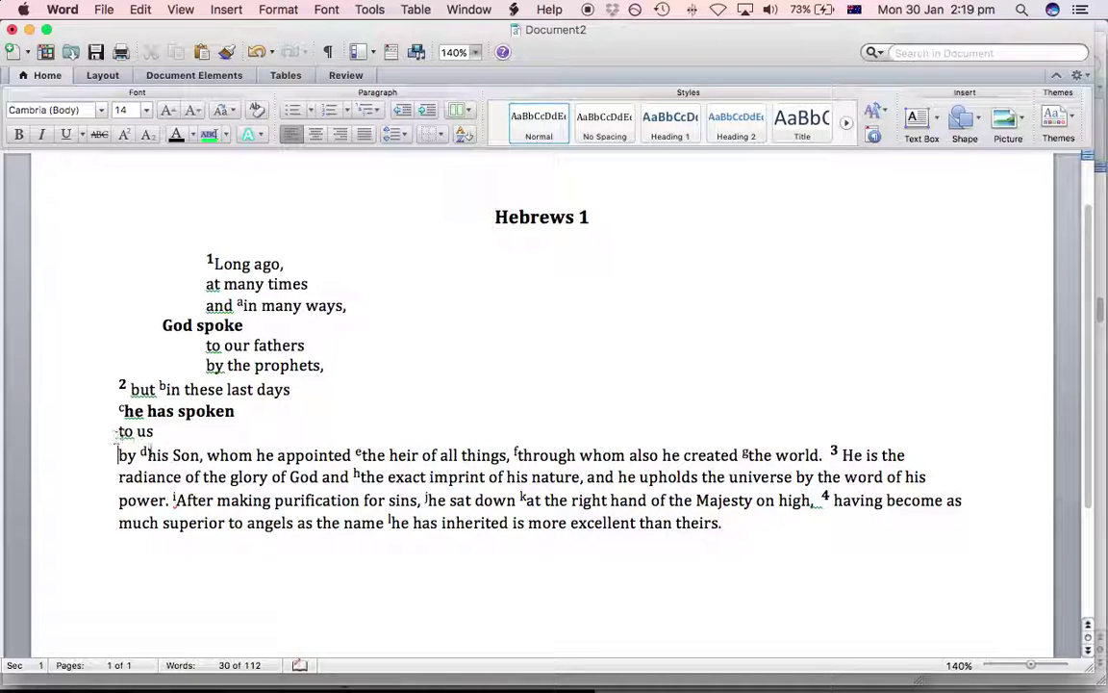
left_click(206, 455)
key("Return")
key("Return")
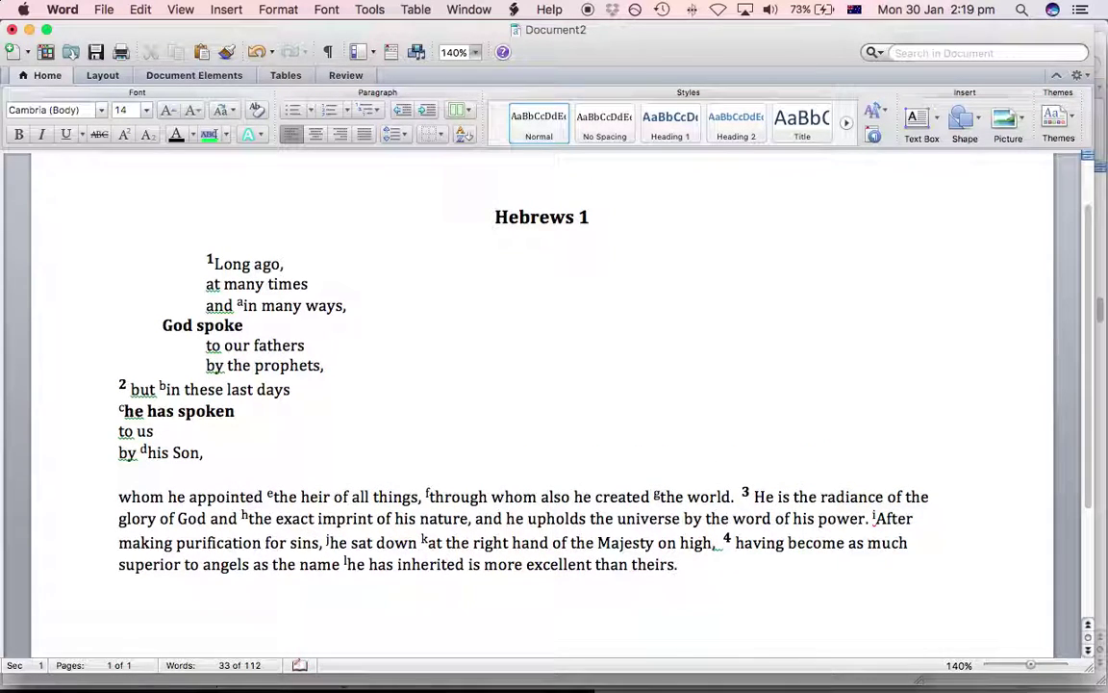
left_click_drag(228, 447, 131, 389)
left_click(266, 430)
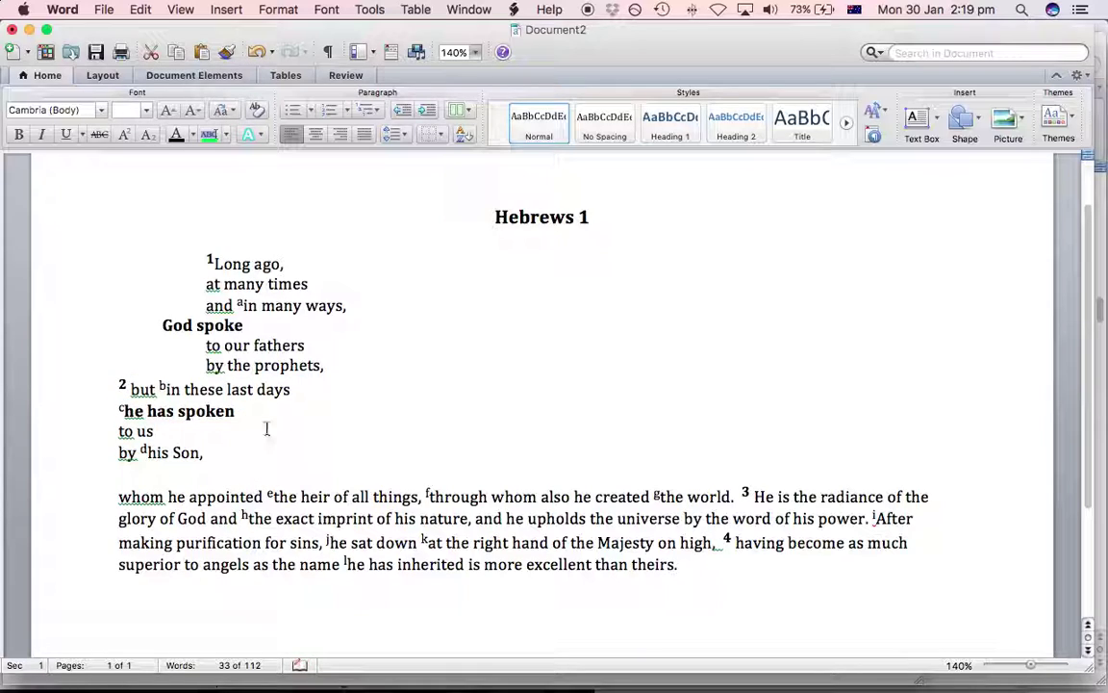
left_click_drag(116, 412, 223, 406)
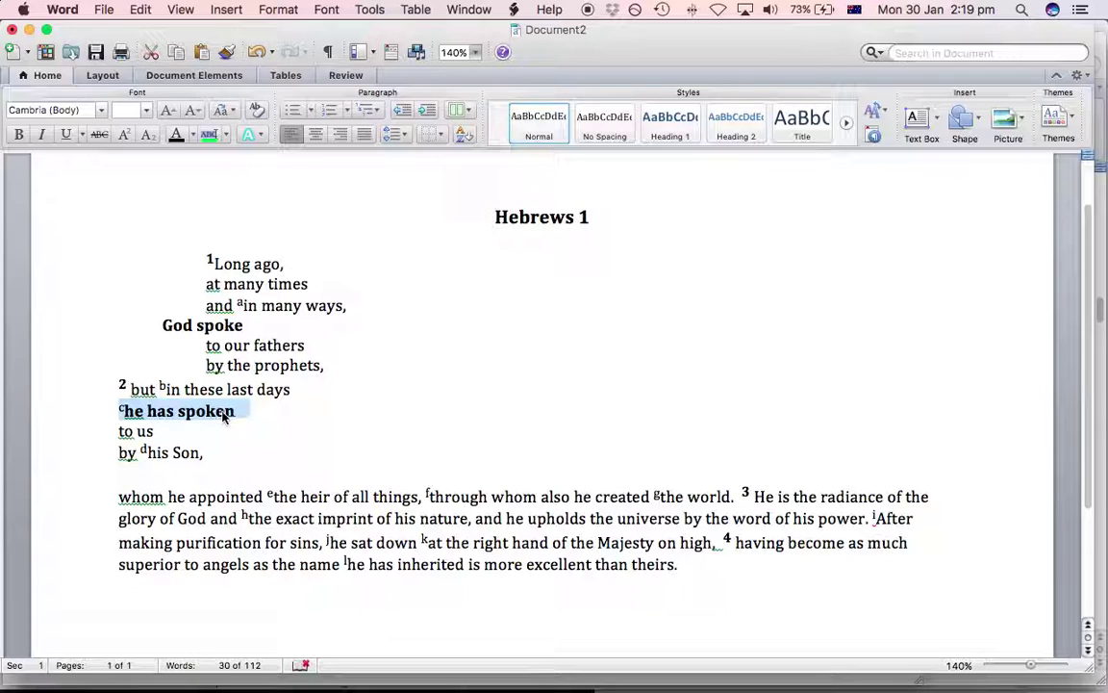
Indent "but in these last days", "to us" and "by his Son," by one tab stop each, and insert a blank line above verse 2
left_click(120, 386)
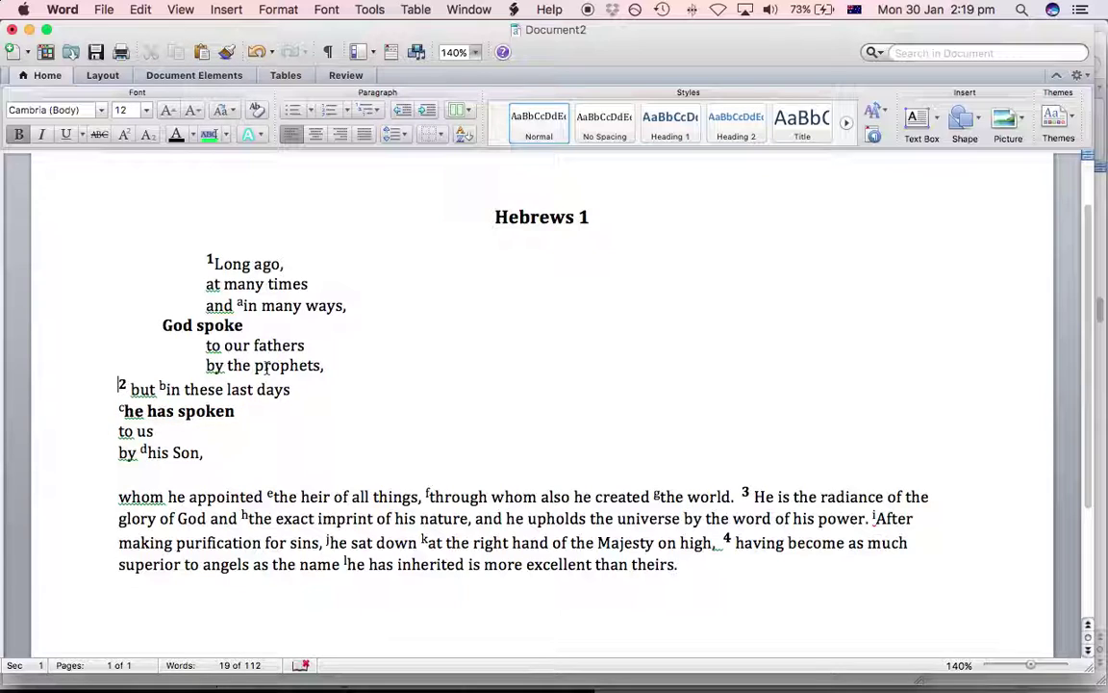
key("Tab")
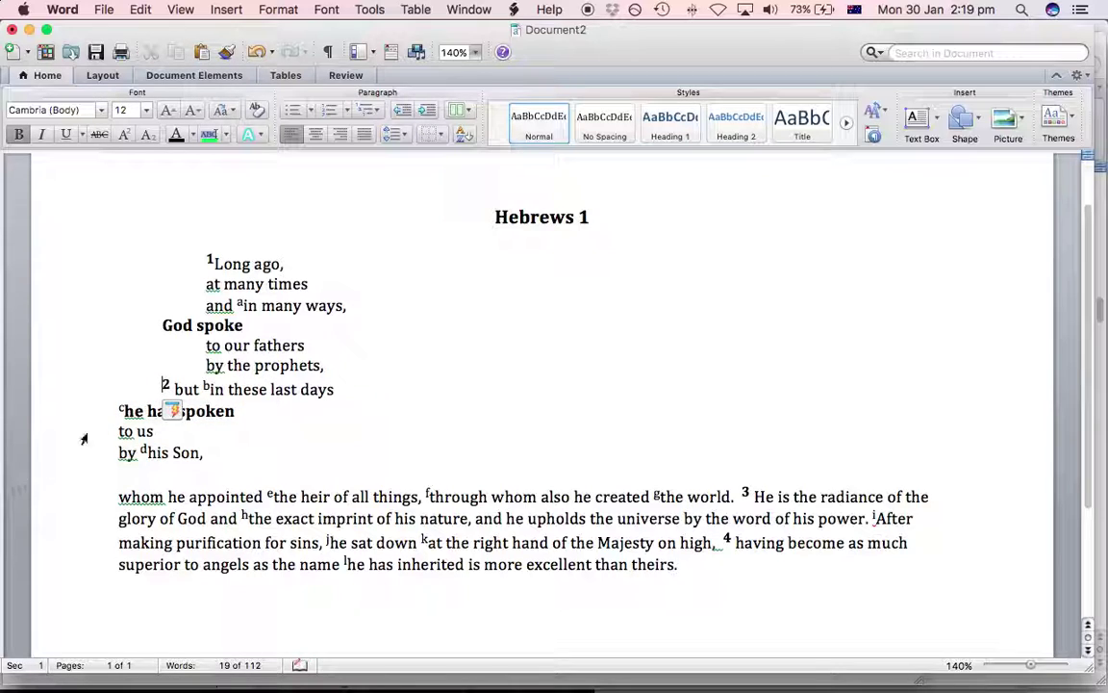
left_click(119, 432)
key("Tab")
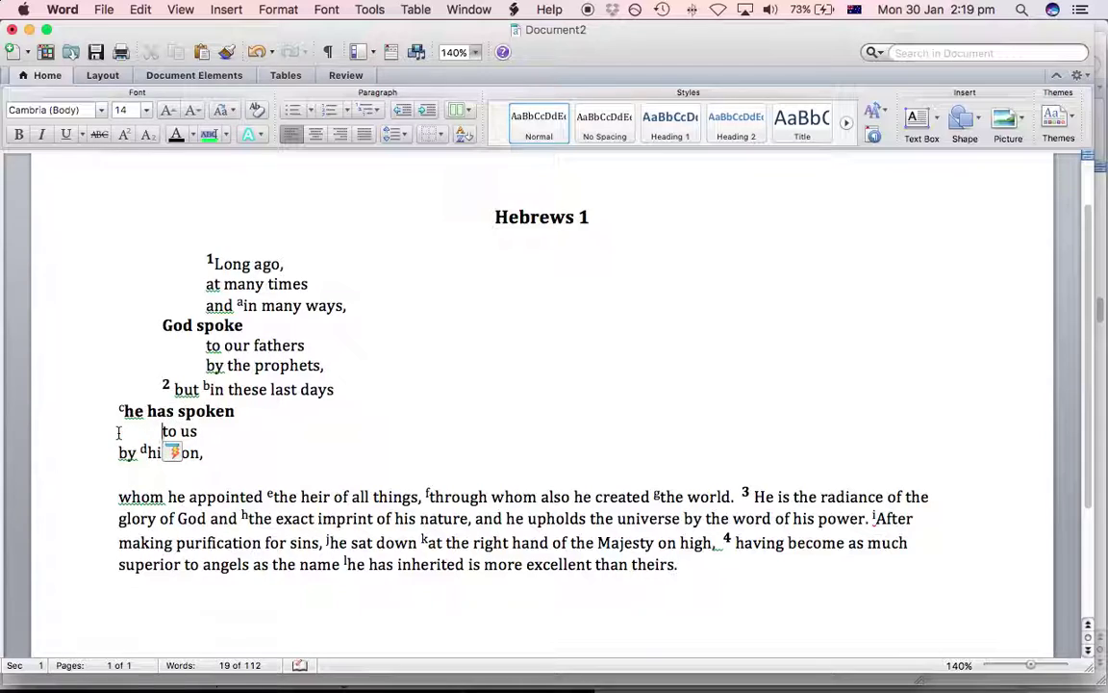
left_click(118, 452)
key("Tab")
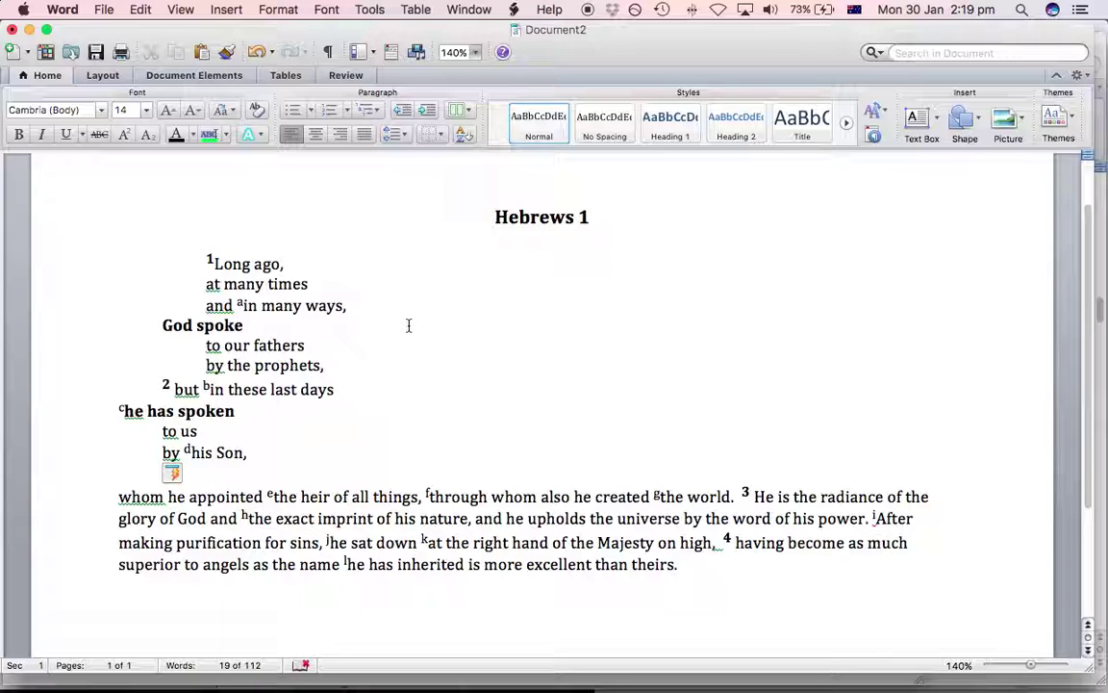
key("Return")
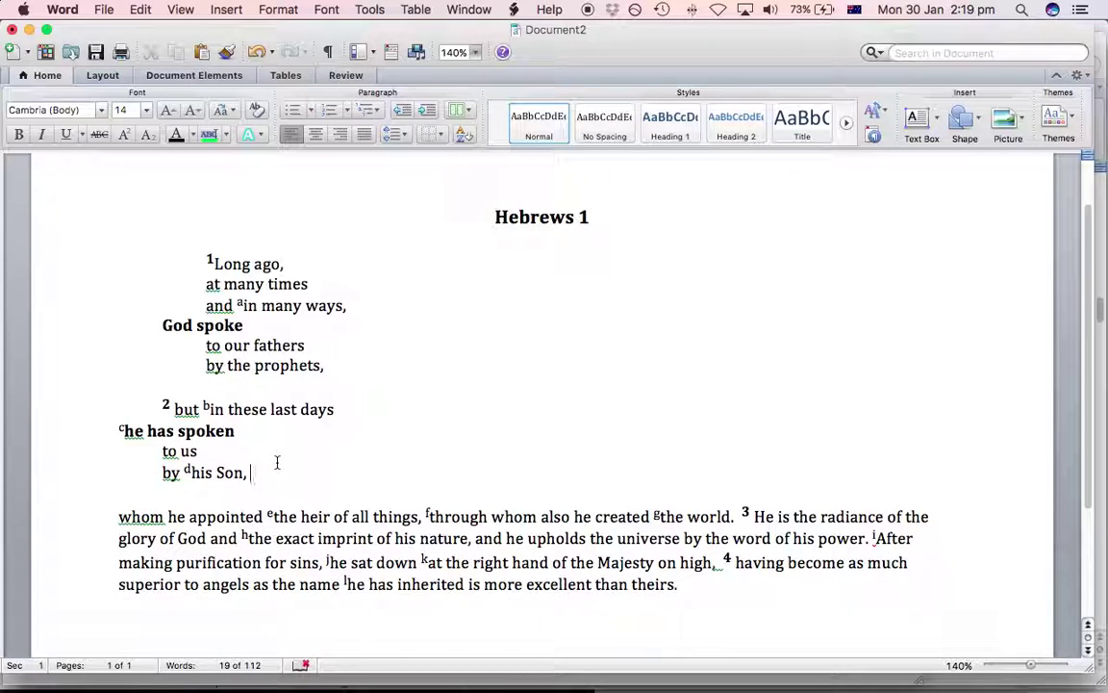
Compare the time phrases of verse 1, "Long ago, at many times and in many ways," with "but in these last days" in verse 2
double_click(272, 463)
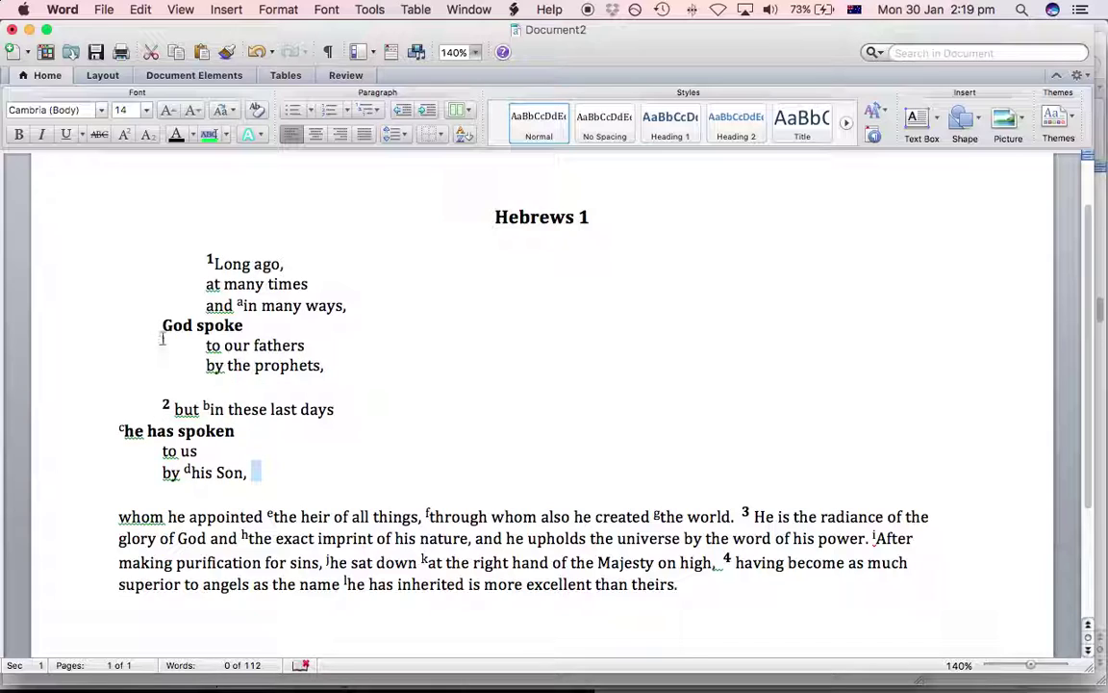
left_click_drag(195, 256, 365, 306)
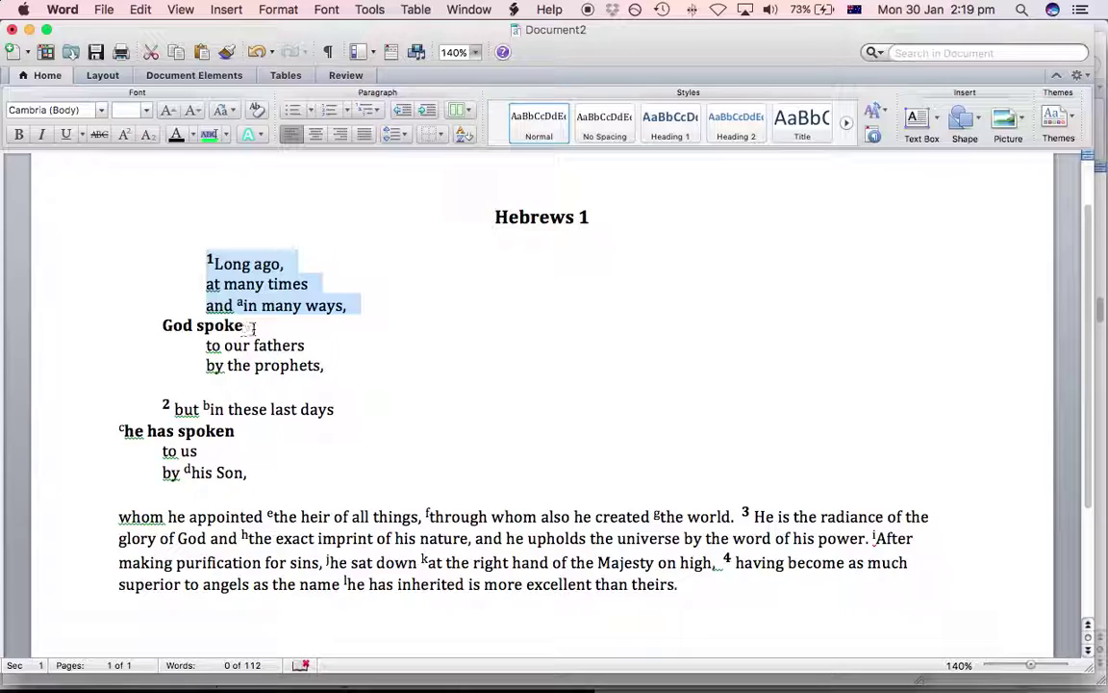
left_click(193, 405)
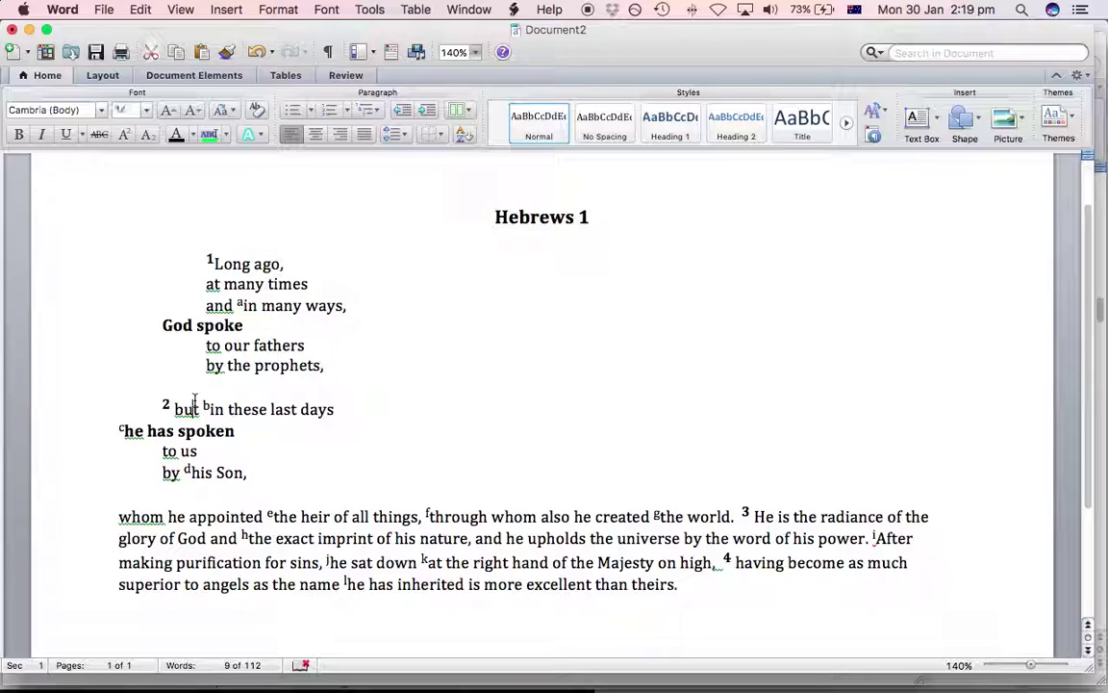
left_click_drag(174, 405, 344, 395)
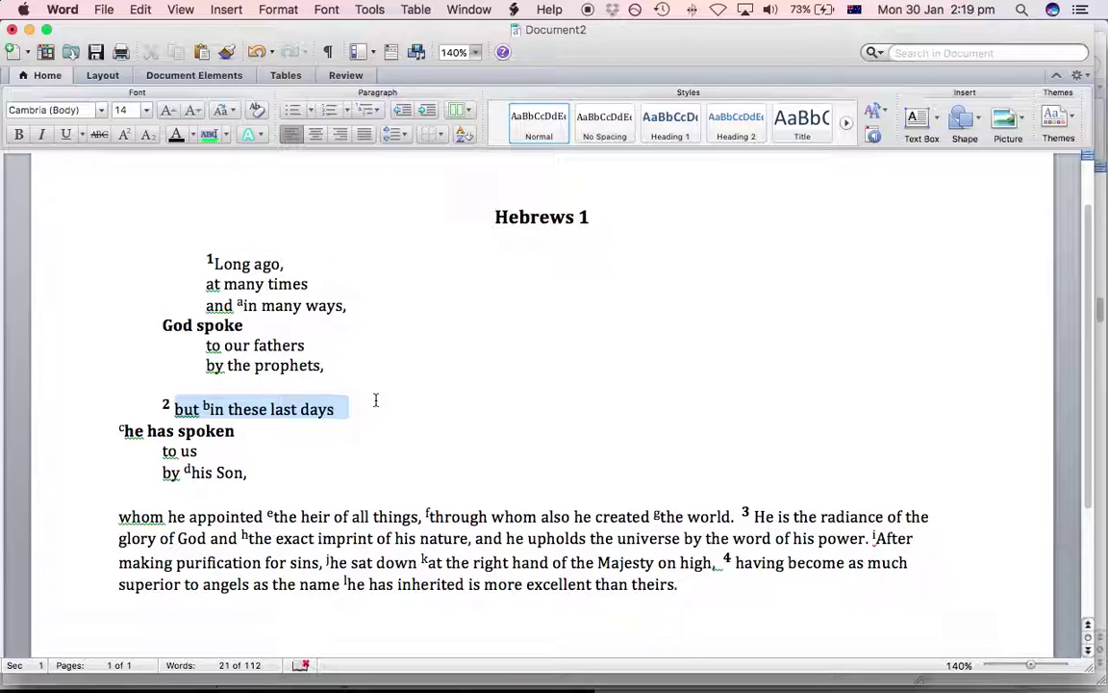
left_click(357, 412)
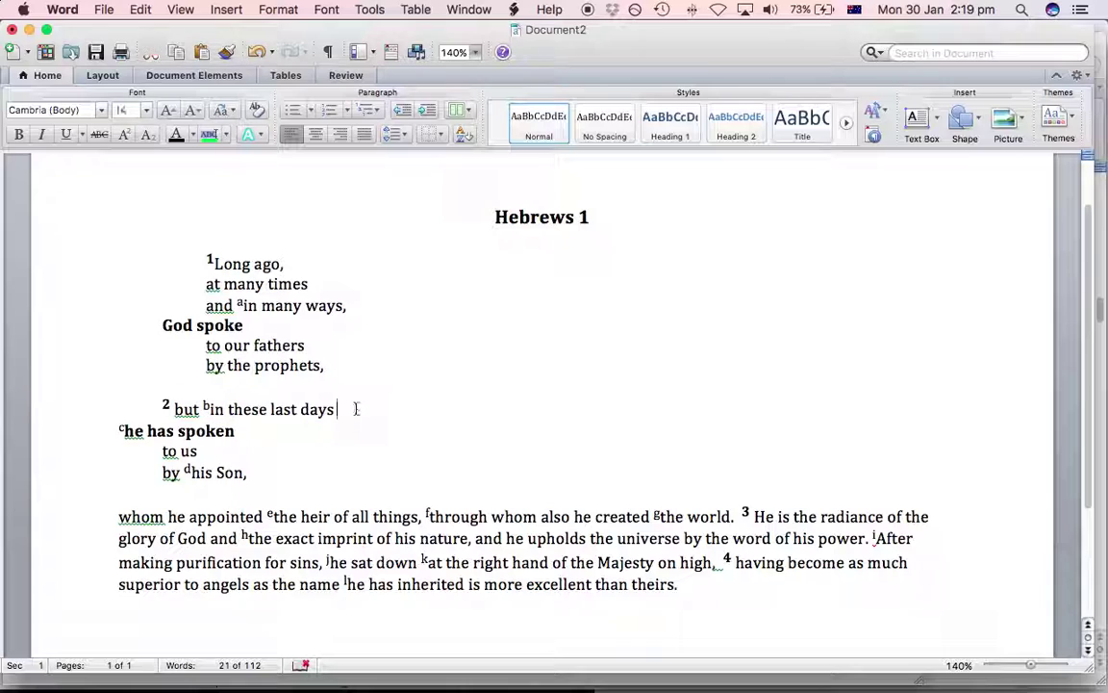
mouse_move(271, 409)
left_mouse_down()
mouse_move(337, 408)
mouse_move(274, 411)
mouse_move(283, 416)
left_mouse_up()
left_click(315, 410)
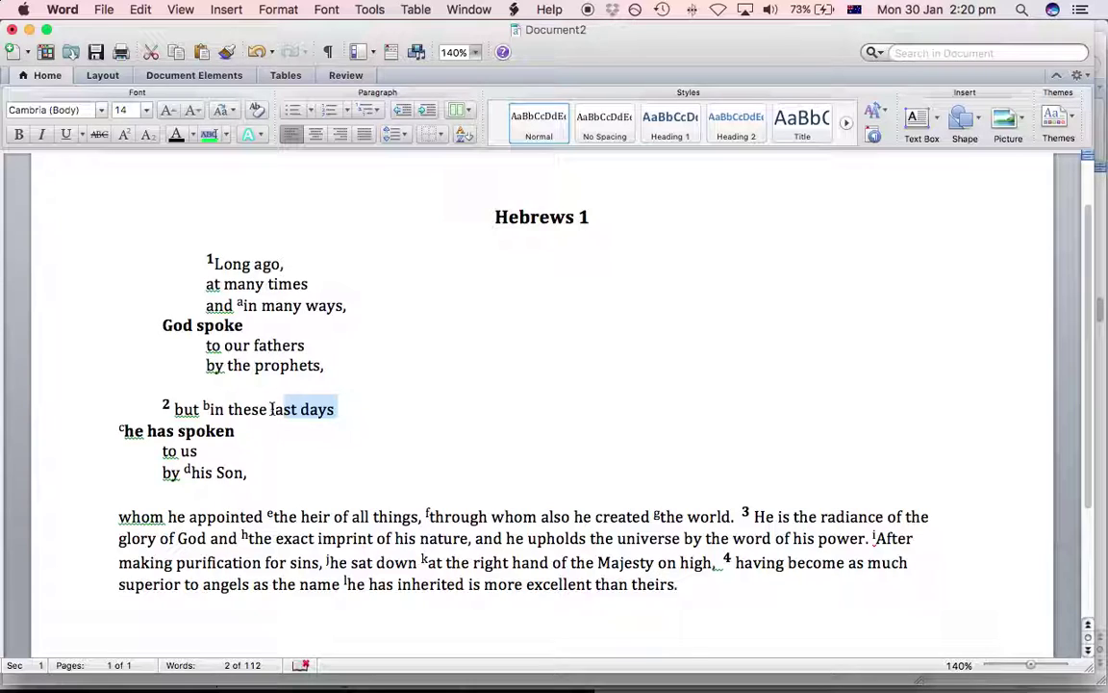
left_click_drag(273, 409, 351, 414)
left_click(314, 427)
left_click(313, 428)
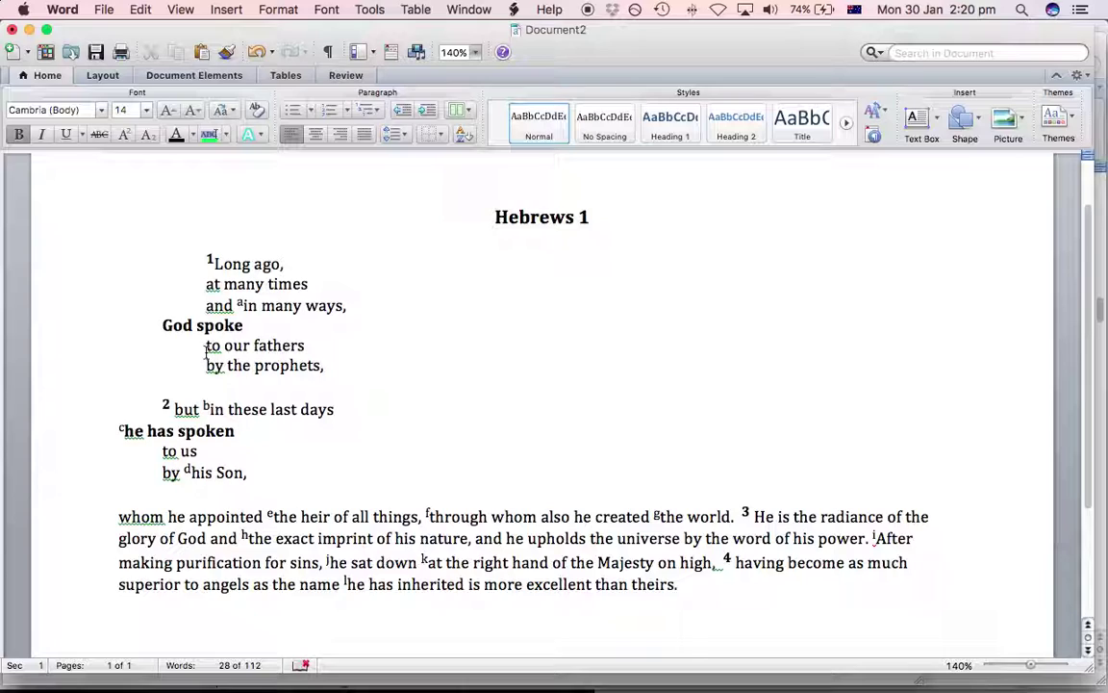
Highlight the parallel phrases "to our fathers" and "to us" in green
triple_click(310, 342)
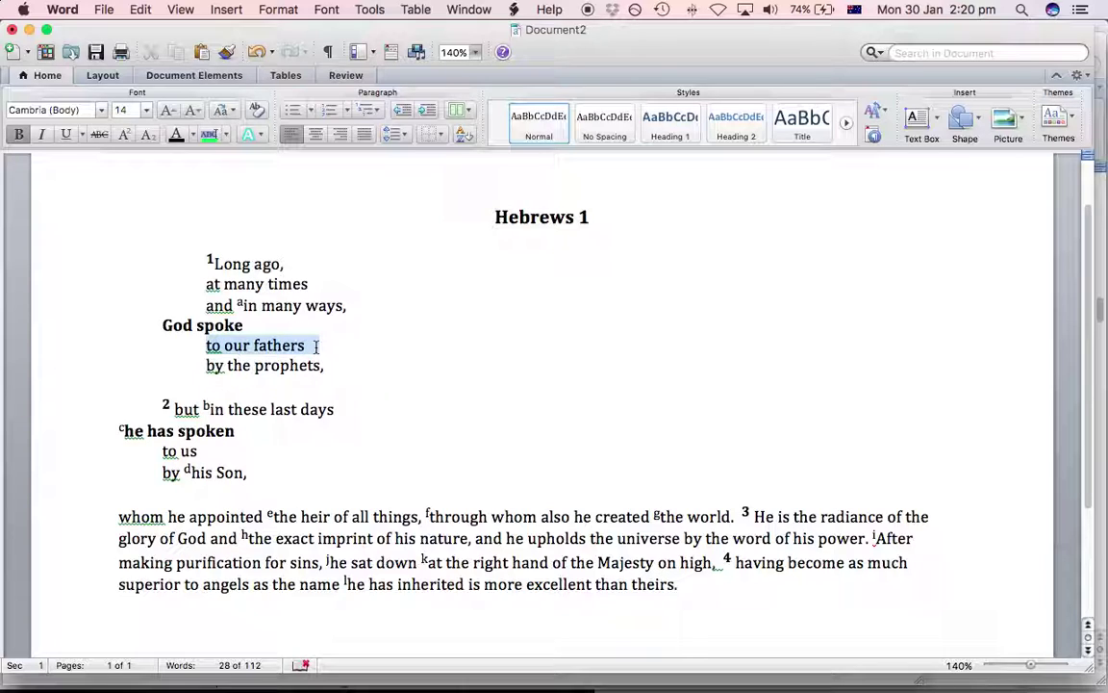
left_click(208, 134)
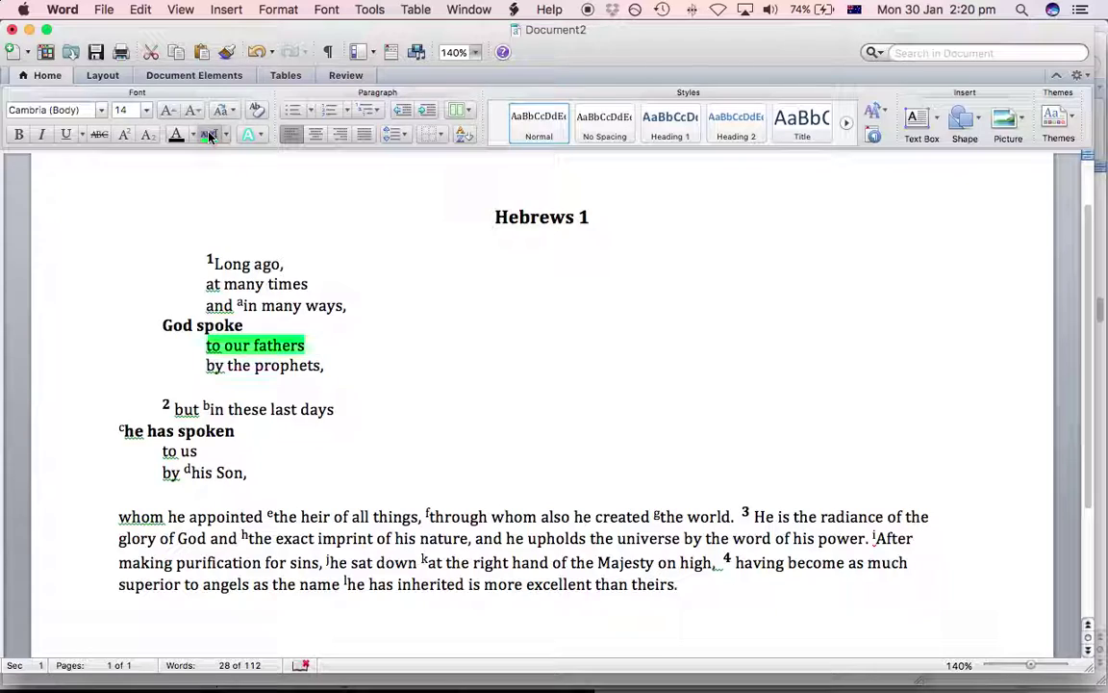
left_click(160, 452)
left_click_drag(159, 452, 197, 451)
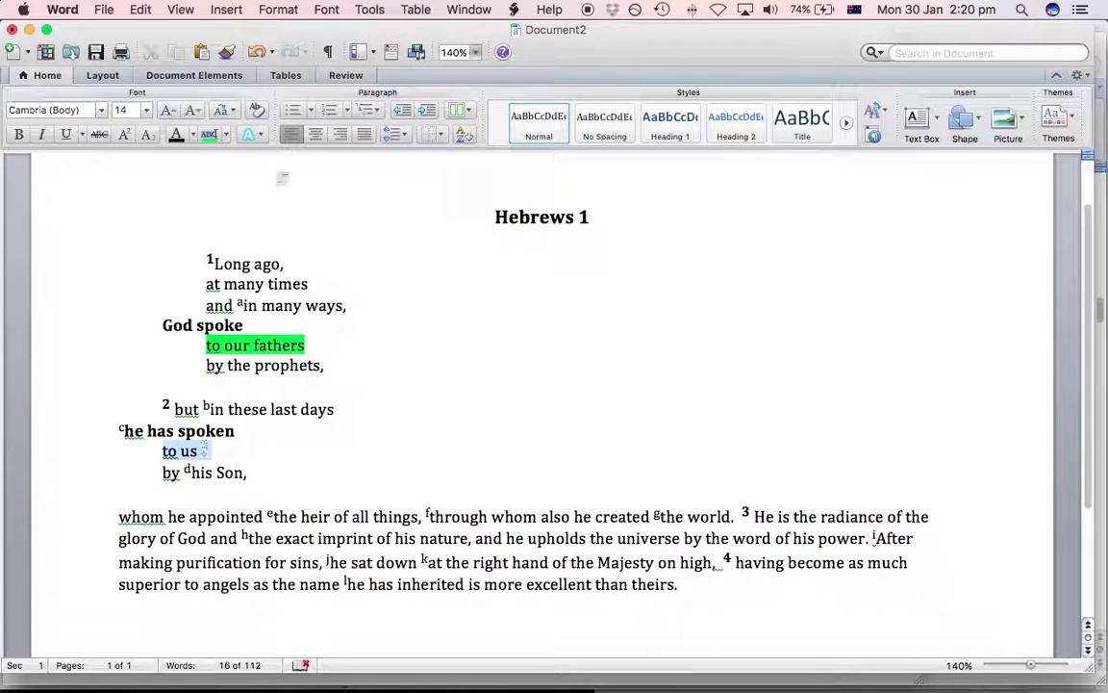
left_click(209, 135)
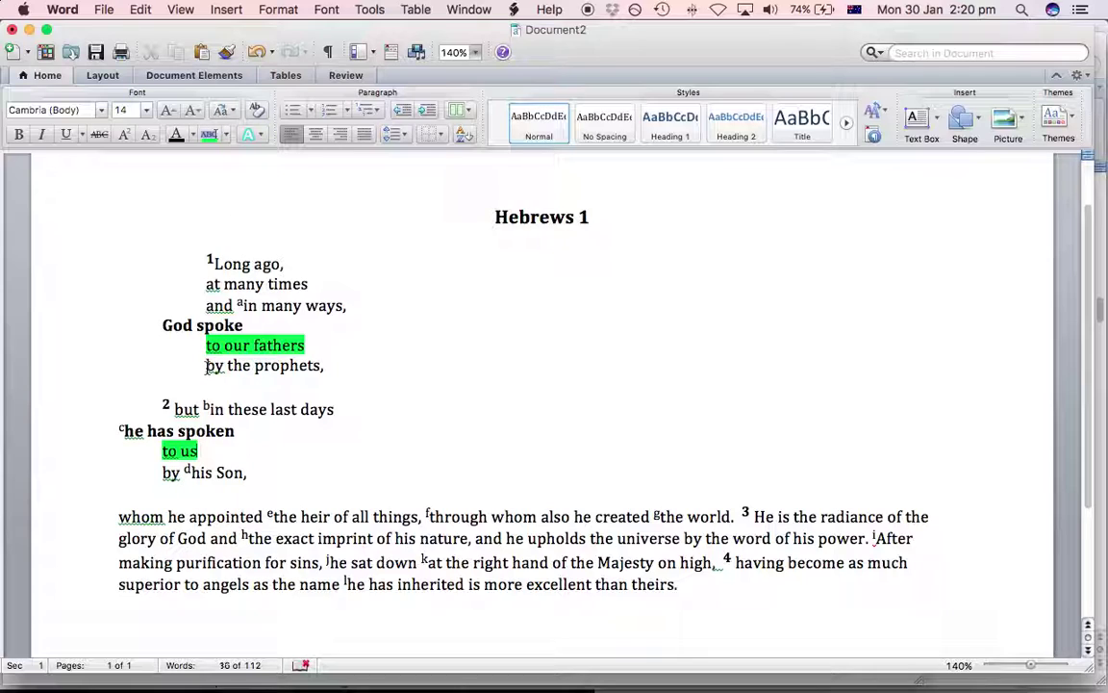
Highlight the parallel phrases "by the prophets" and "by his Son," in yellow
left_click_drag(205, 366, 317, 367)
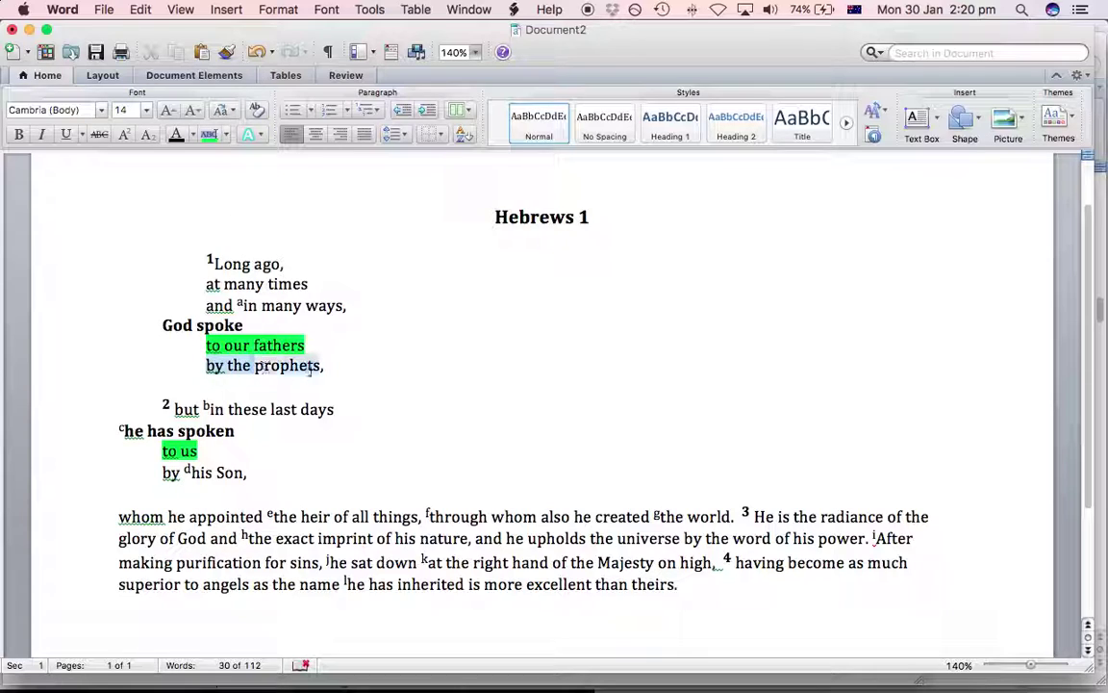
left_click(226, 134)
left_click(208, 184)
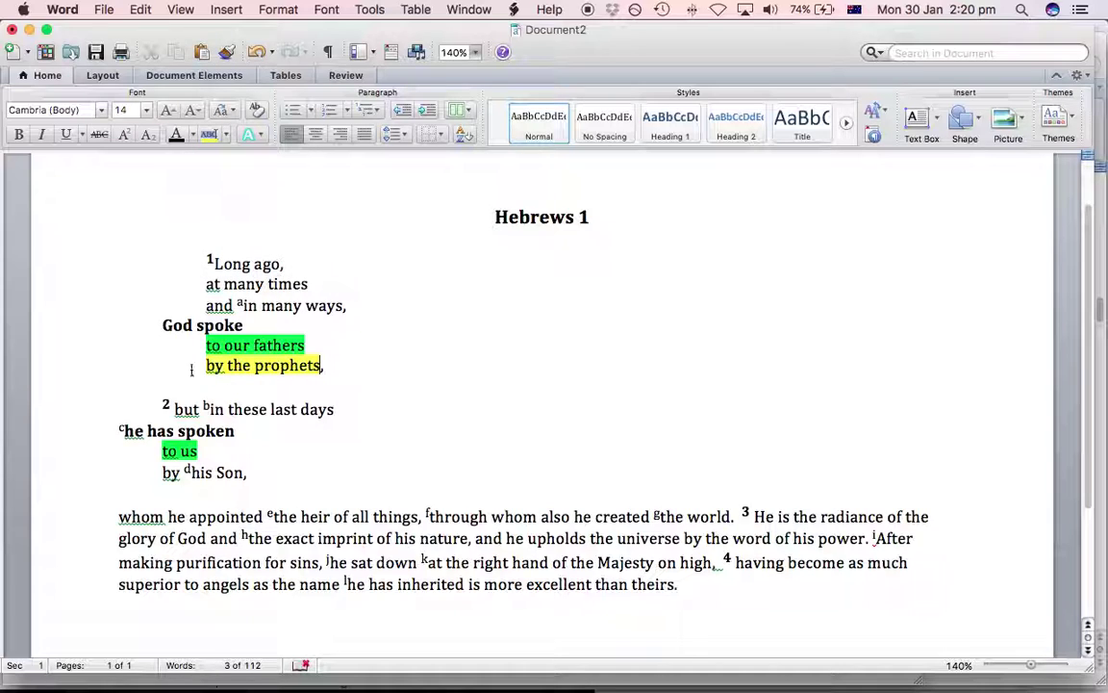
left_click_drag(161, 473, 260, 472)
left_click(208, 135)
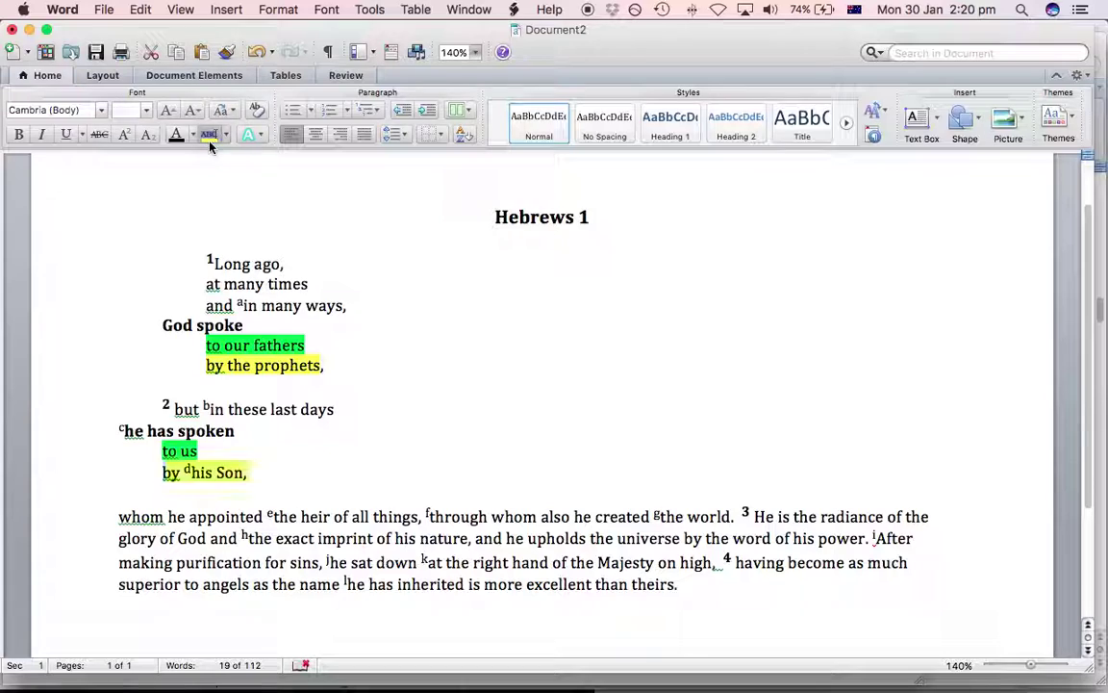
left_click(278, 465)
Compare the main clauses "God spoke" and "he has spoken" and the phrases grouped around each of them
left_click_drag(163, 327, 247, 327)
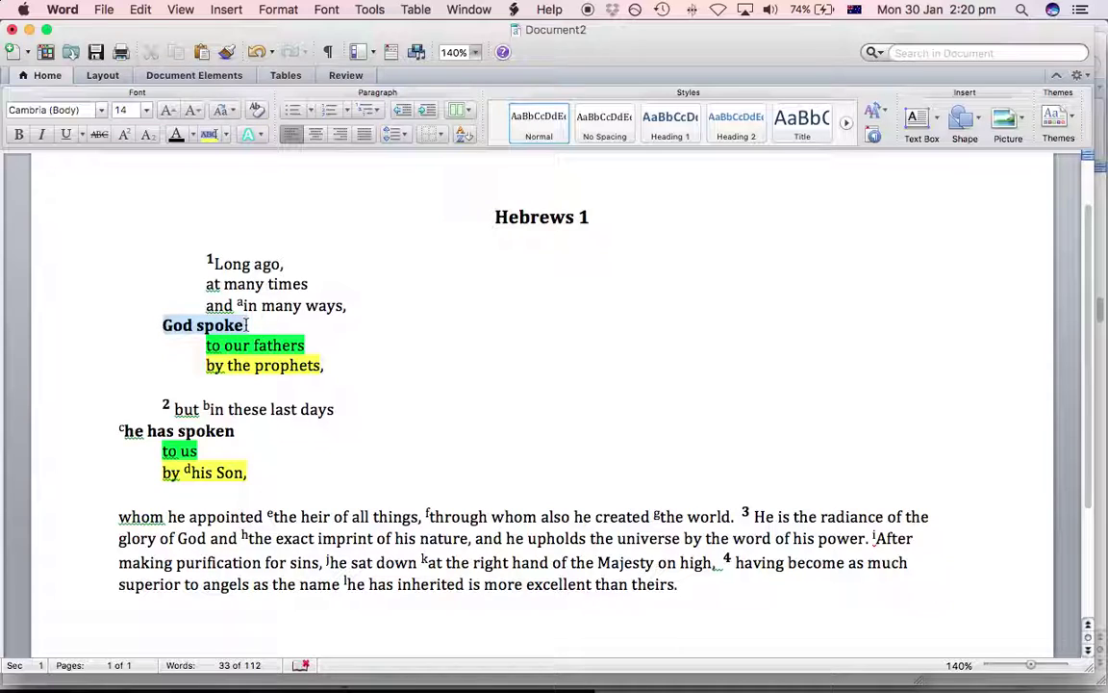
left_click_drag(120, 430, 251, 432)
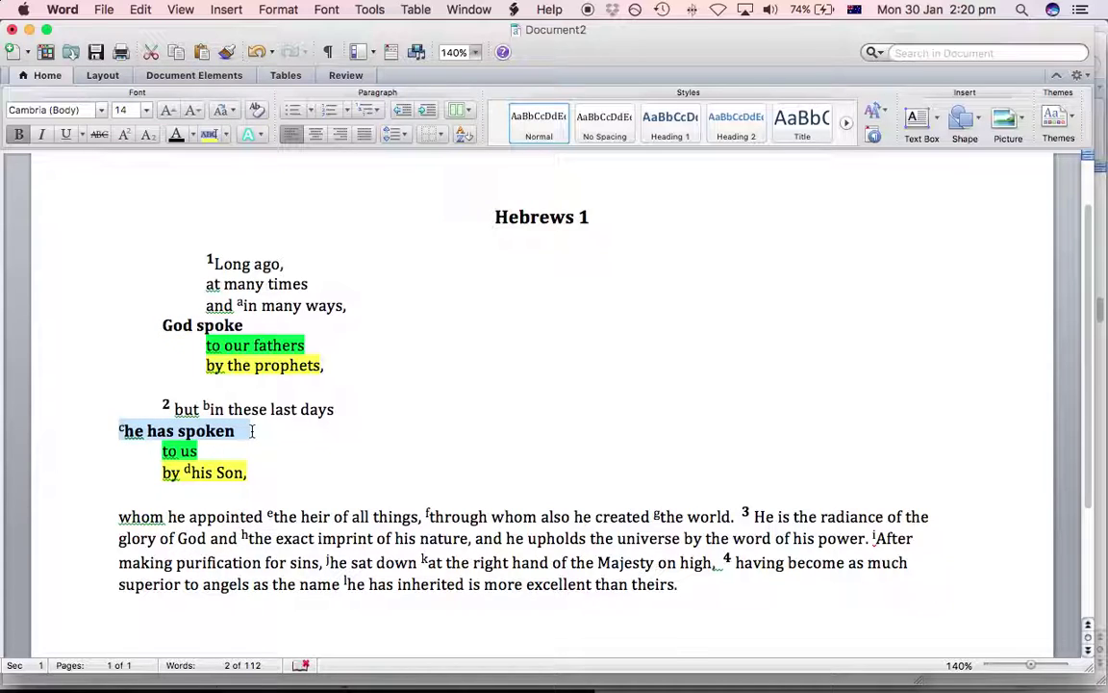
left_click(258, 325)
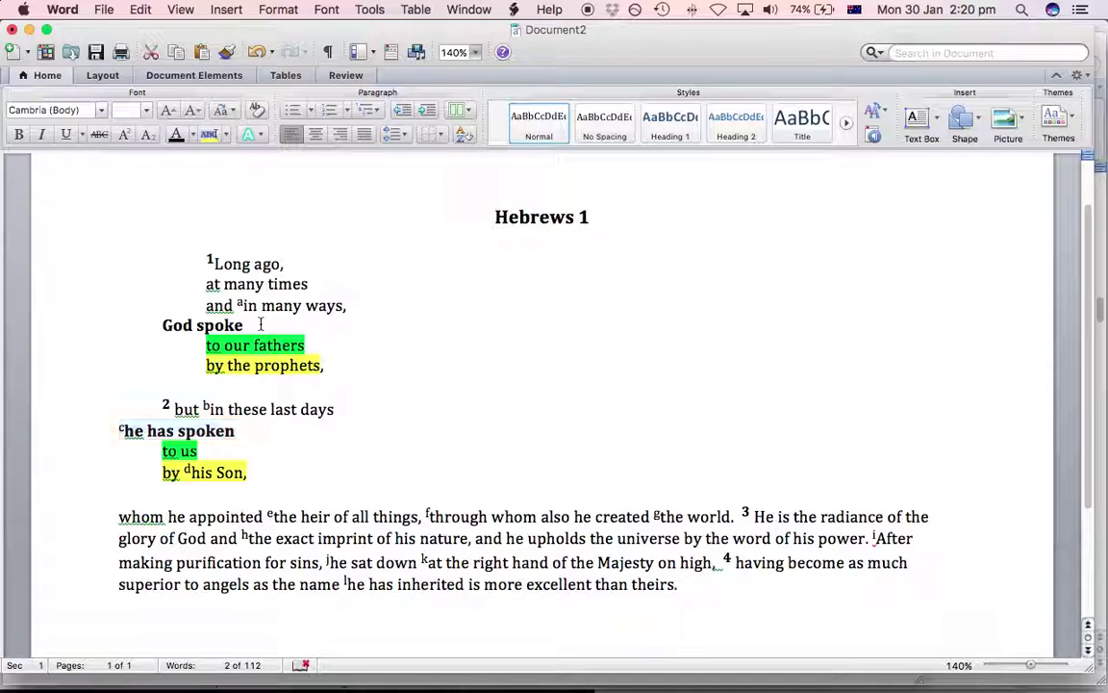
left_click(242, 432)
left_click_drag(264, 474, 215, 254)
left_click(254, 469)
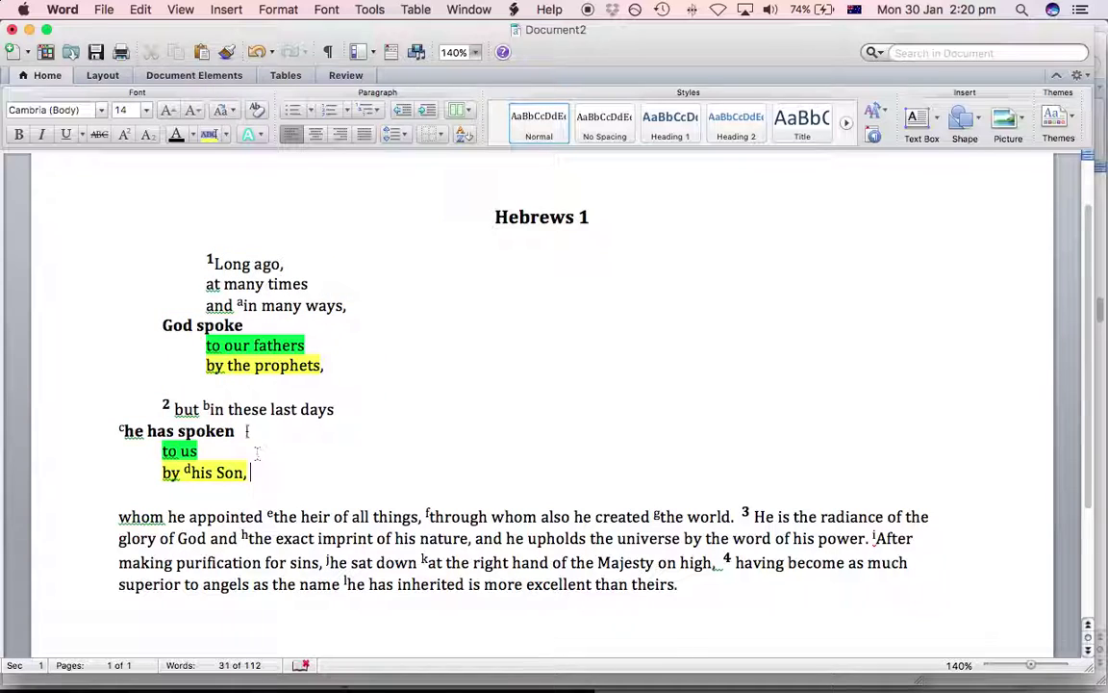
triple_click(176, 430)
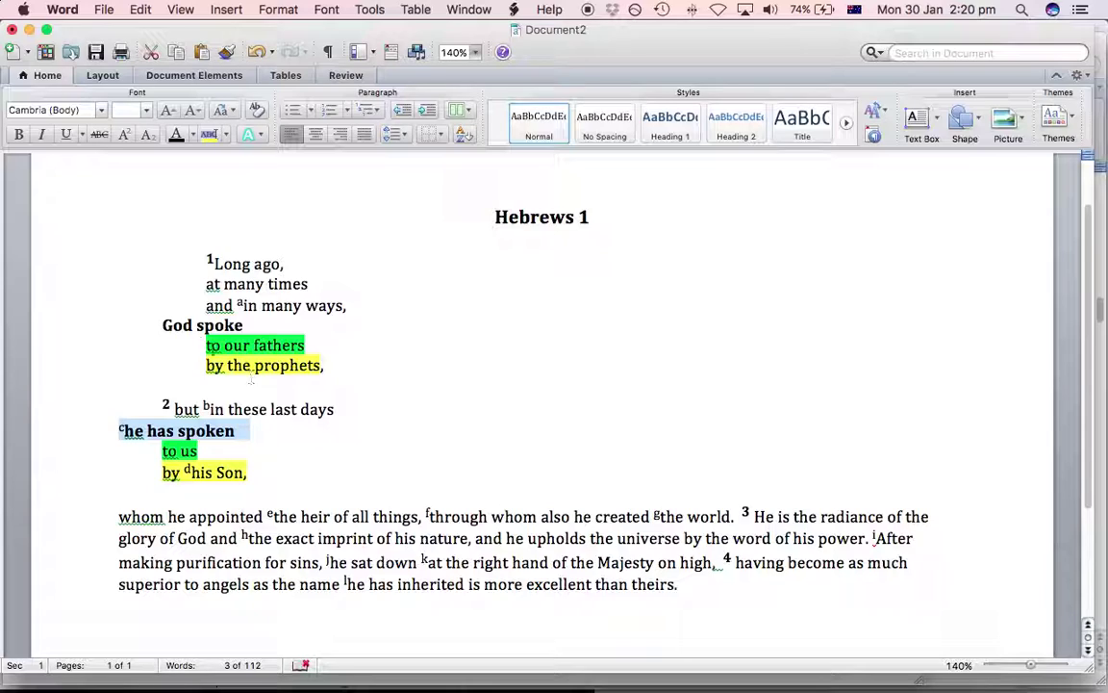
triple_click(195, 328)
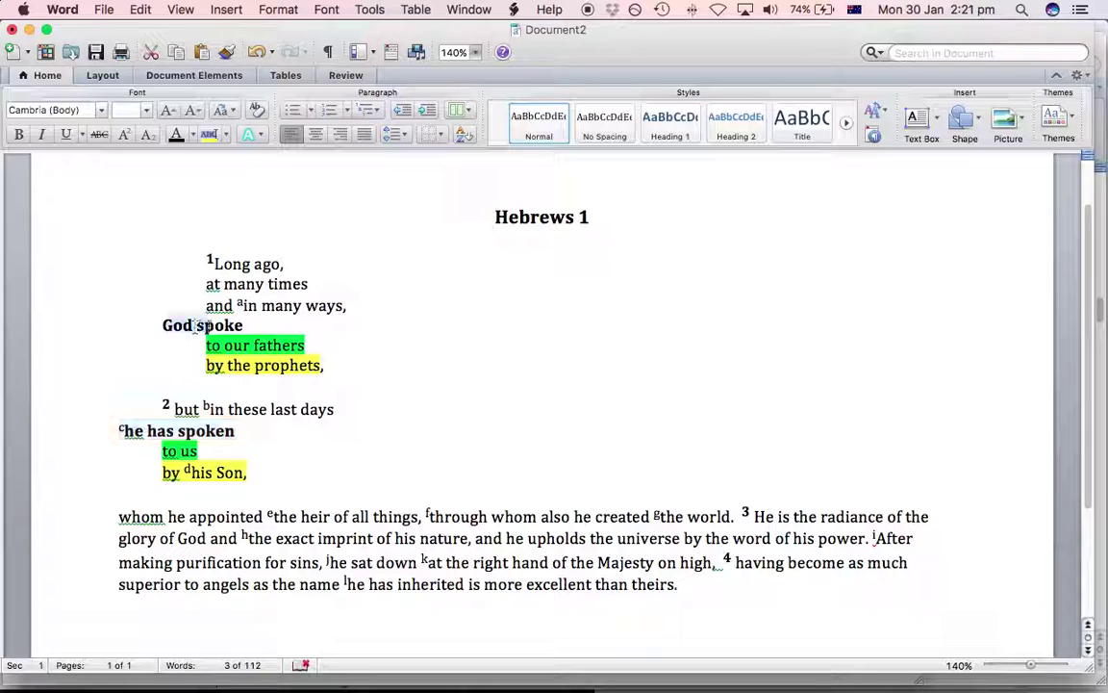
left_click_drag(245, 328, 198, 325)
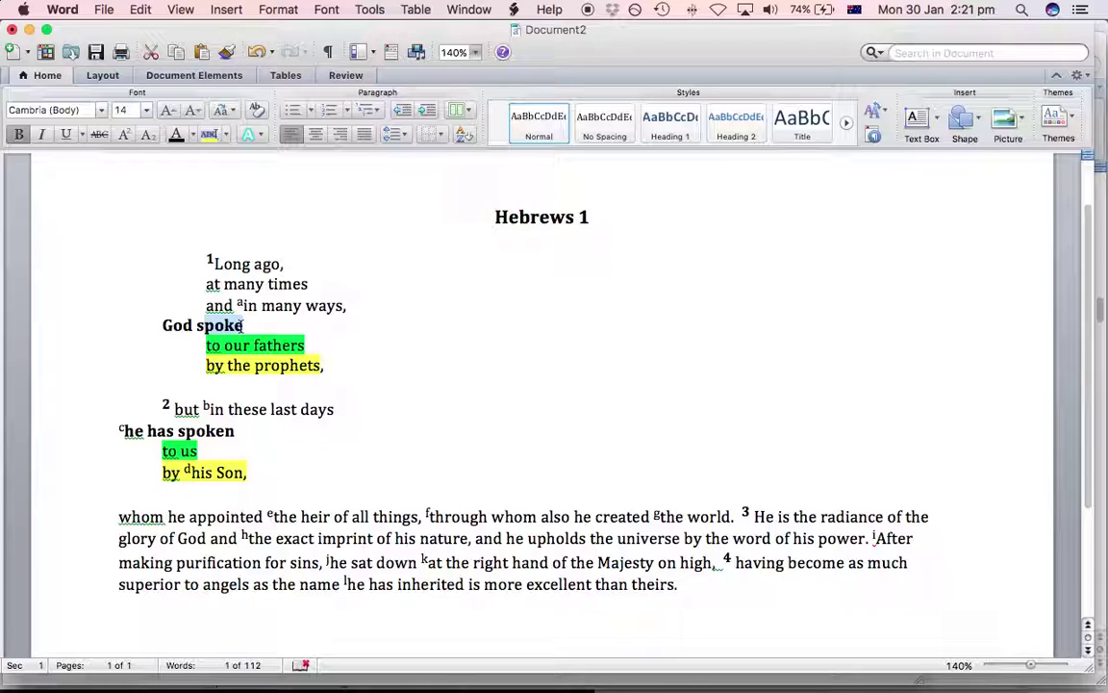
left_click(251, 326)
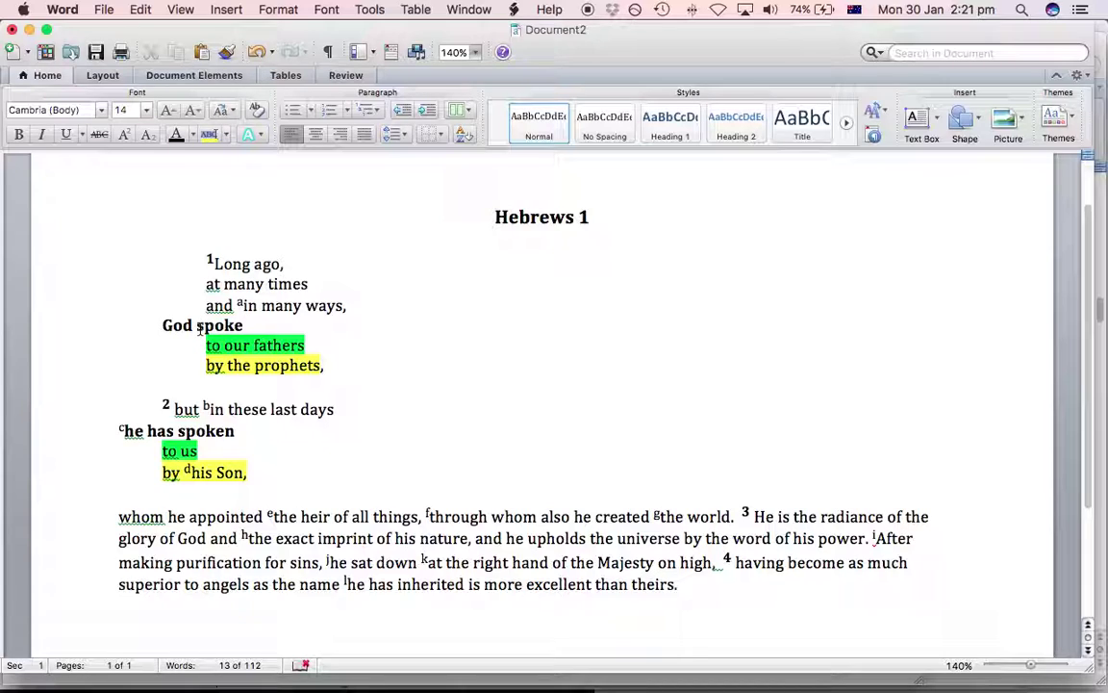
left_click(162, 325)
left_click_drag(162, 325, 263, 321)
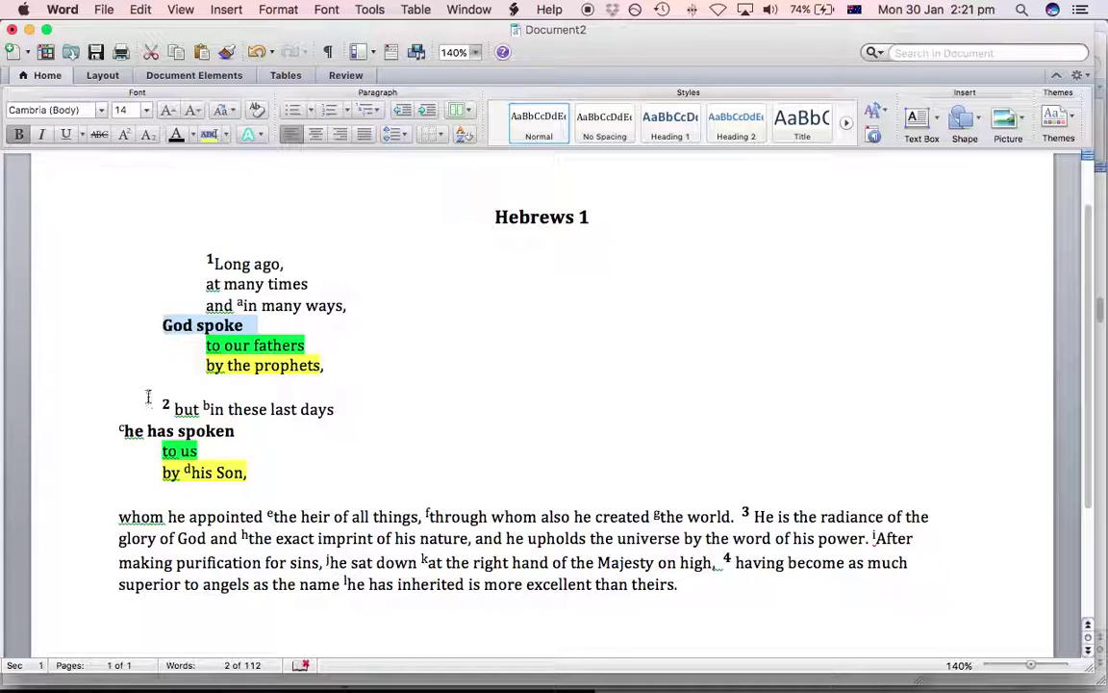
left_click_drag(149, 396, 280, 482)
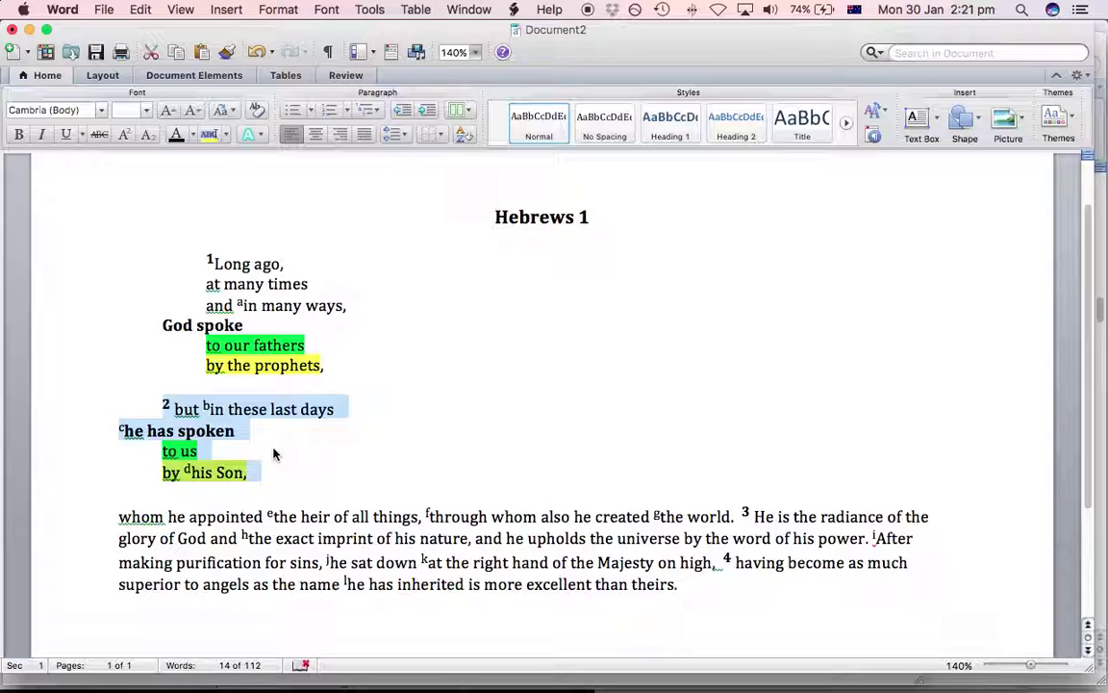
Compare the wording of the main clause "he has spoken" in verse 2 with "God spoke" in verse 1
left_click(162, 433)
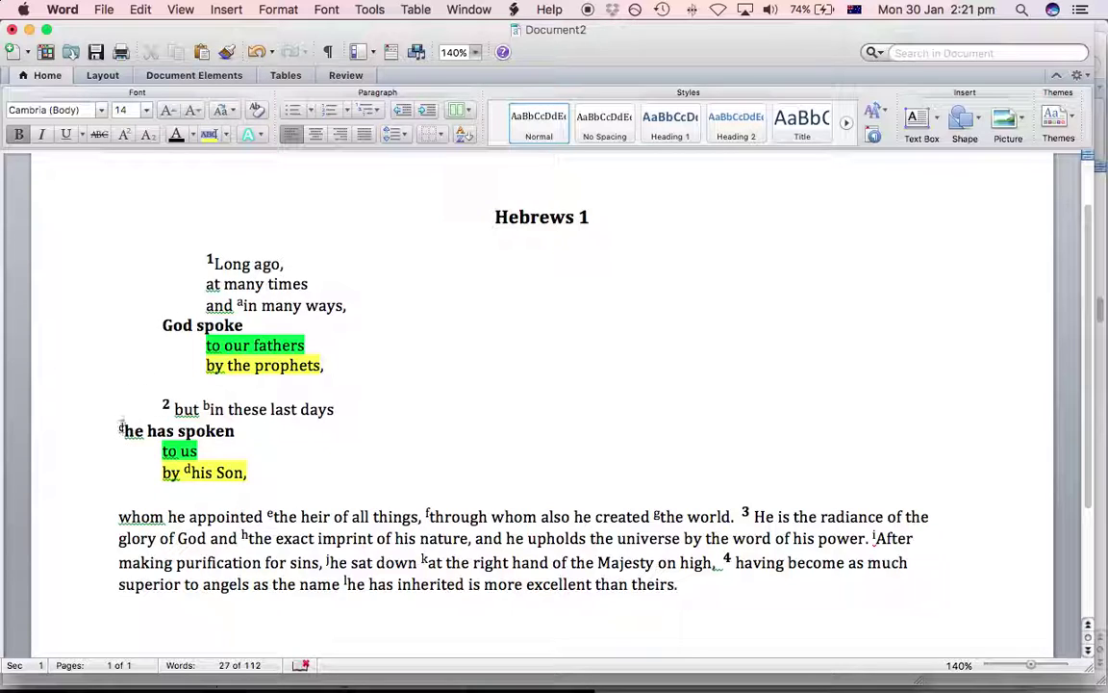
left_click_drag(123, 431, 239, 427)
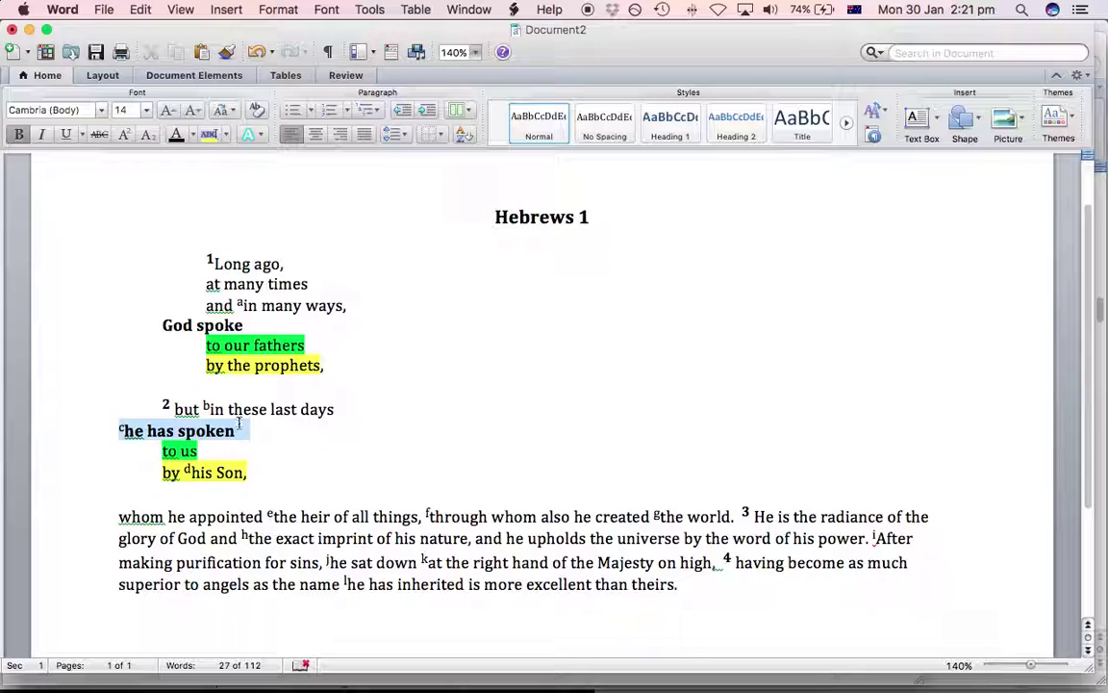
left_click(267, 445)
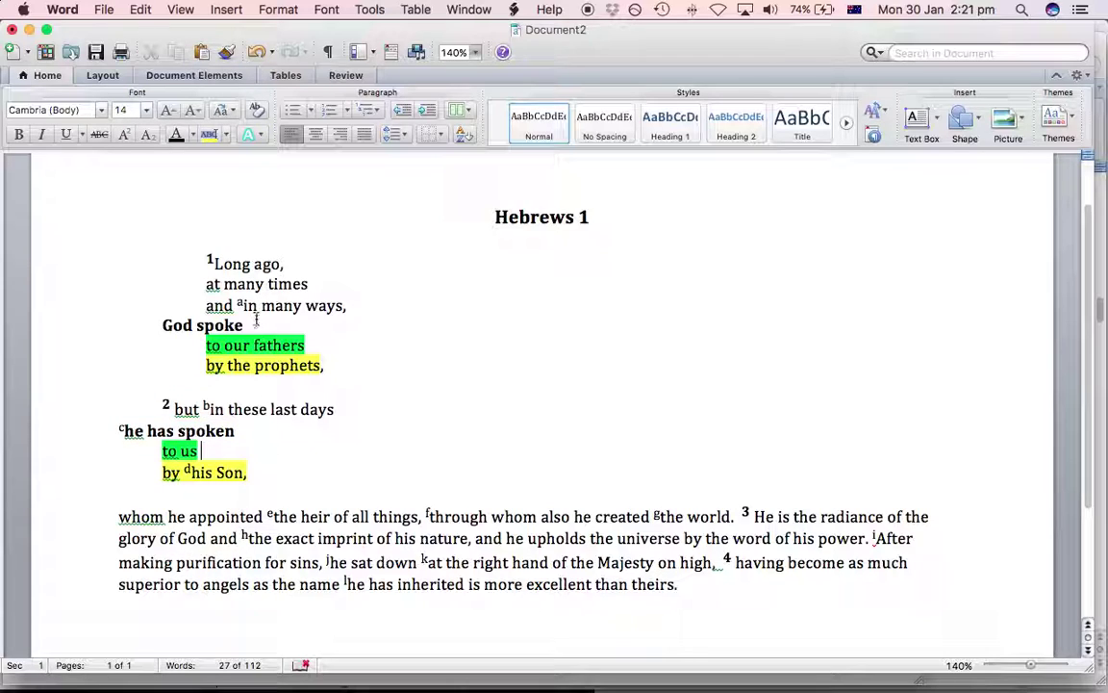
left_click_drag(257, 325, 159, 325)
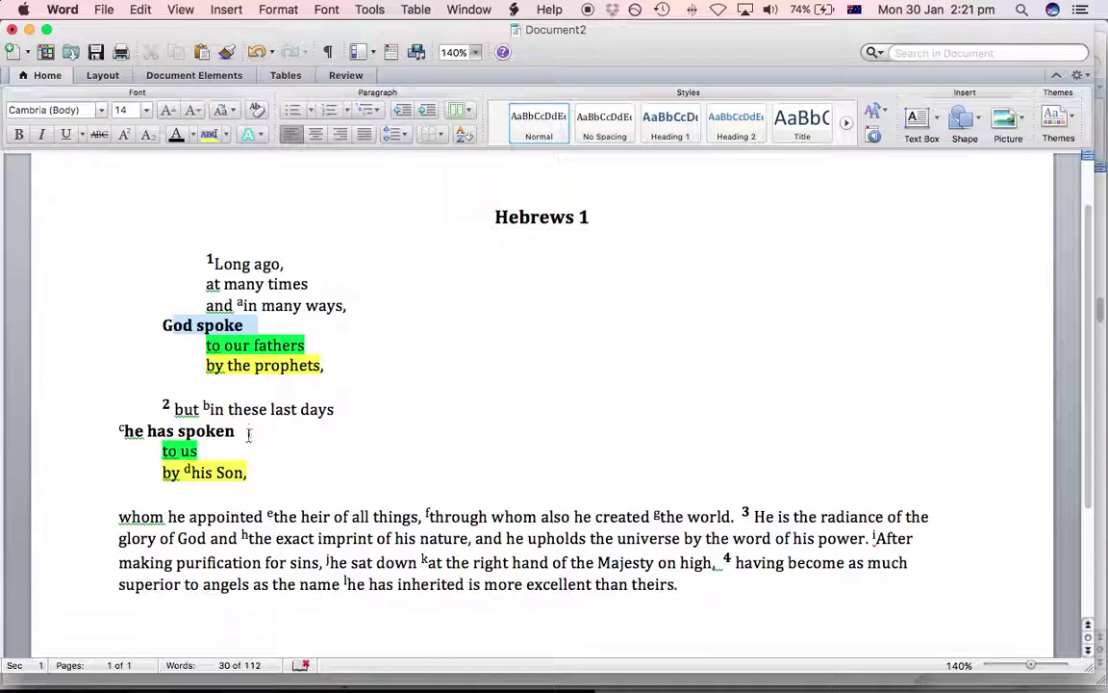
left_click_drag(249, 435, 111, 434)
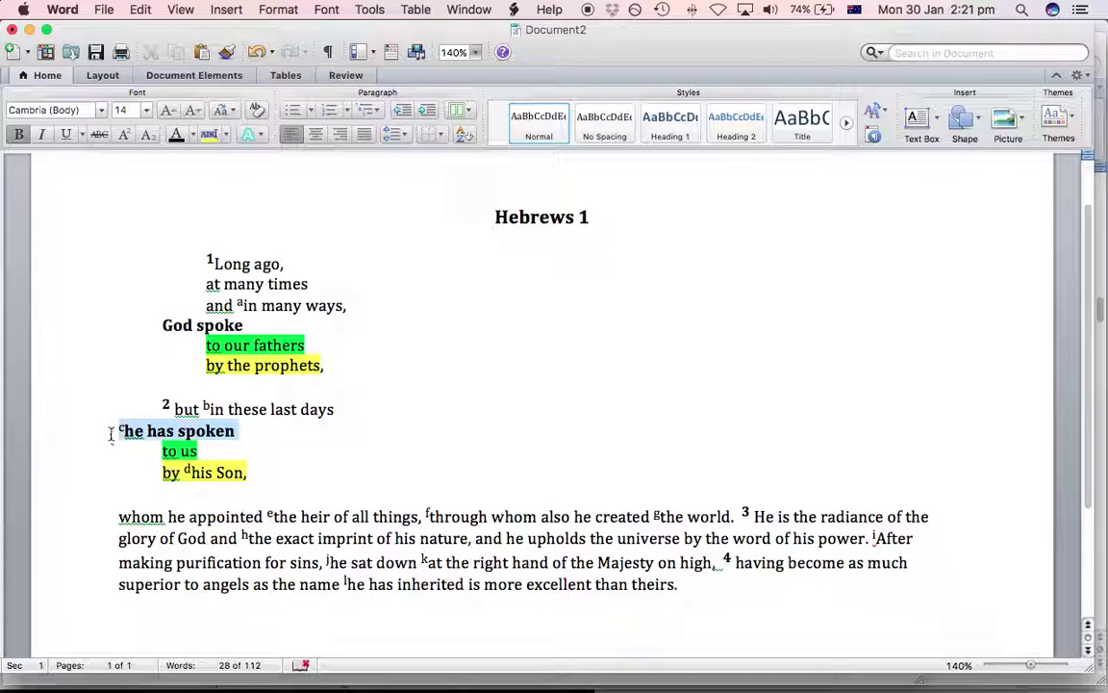
left_click(252, 428)
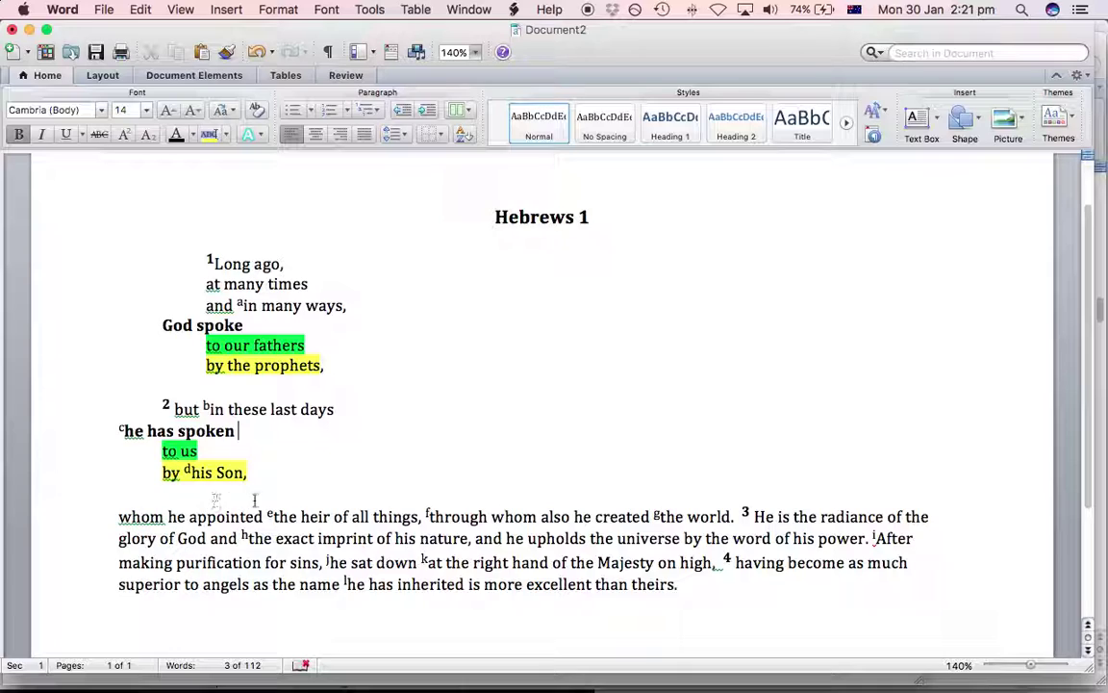
Remove the blank line above "whom he appointed the heir of all things" and indent the text one level deeper than "by his Son,"
left_click(120, 517)
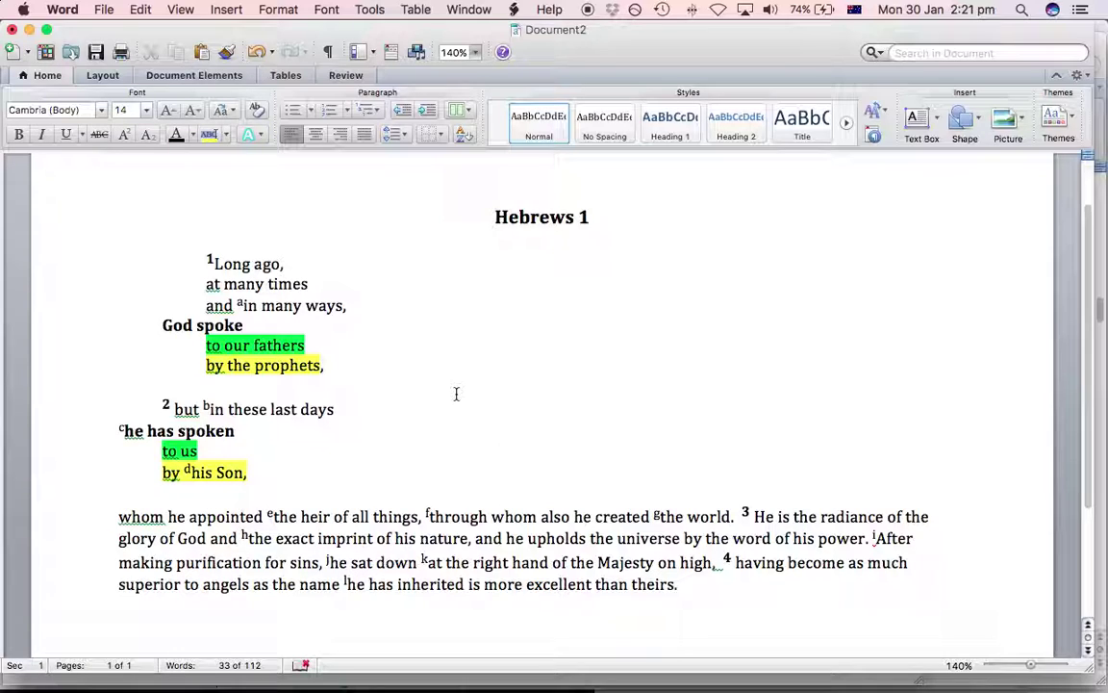
left_click_drag(168, 502, 131, 523)
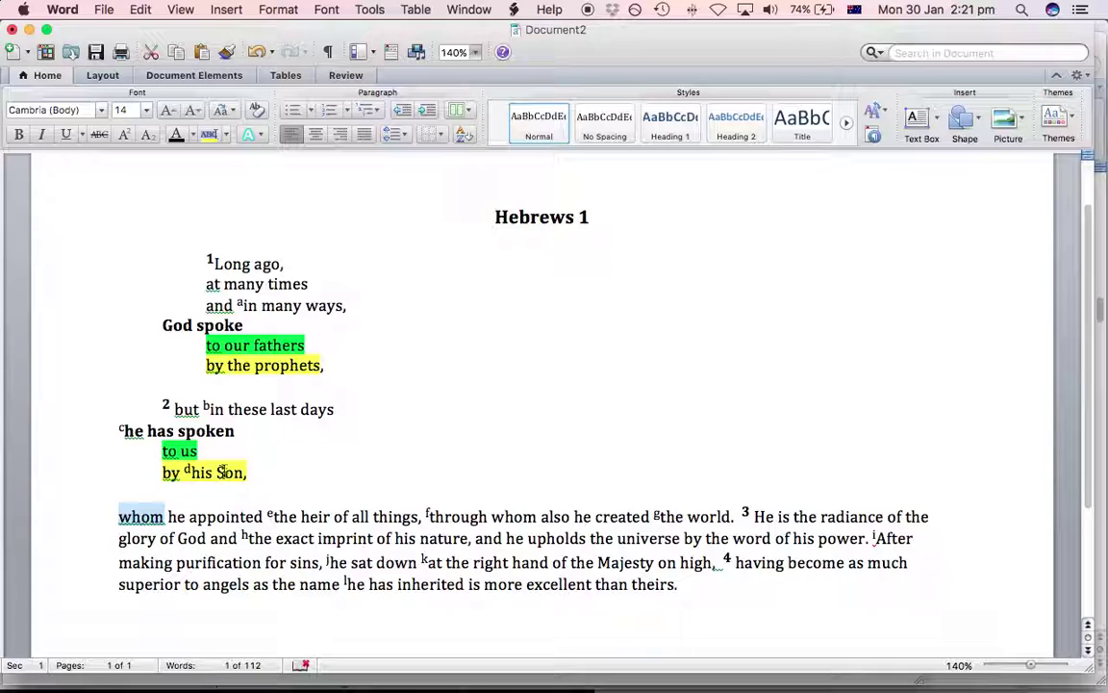
left_click(141, 512)
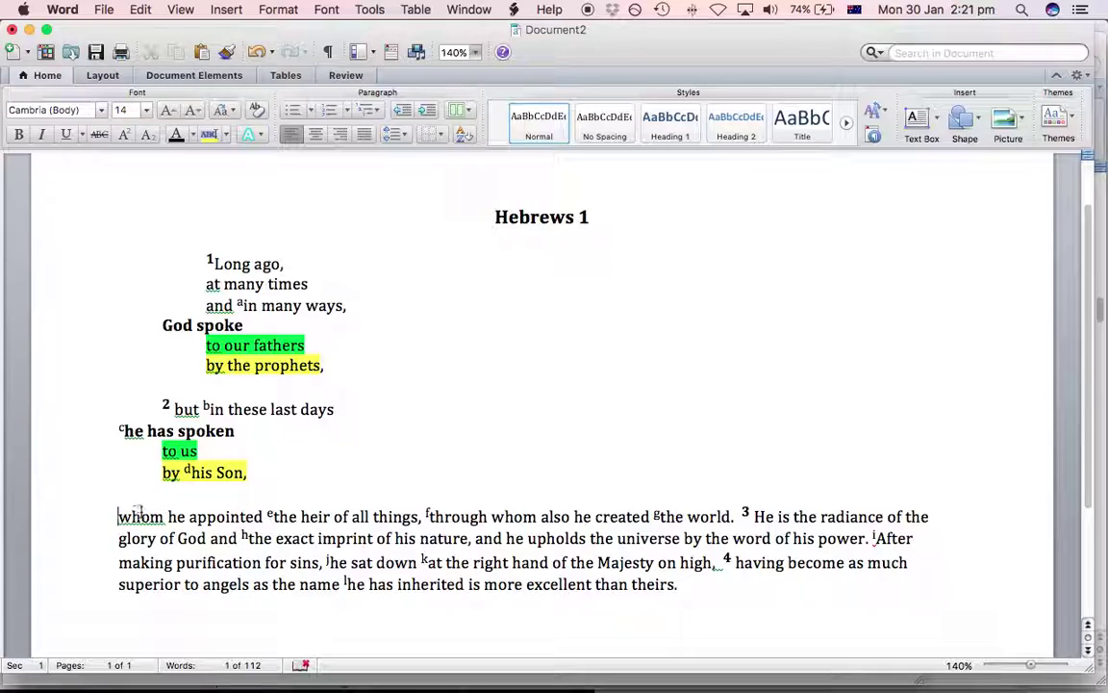
key("BackSpace")
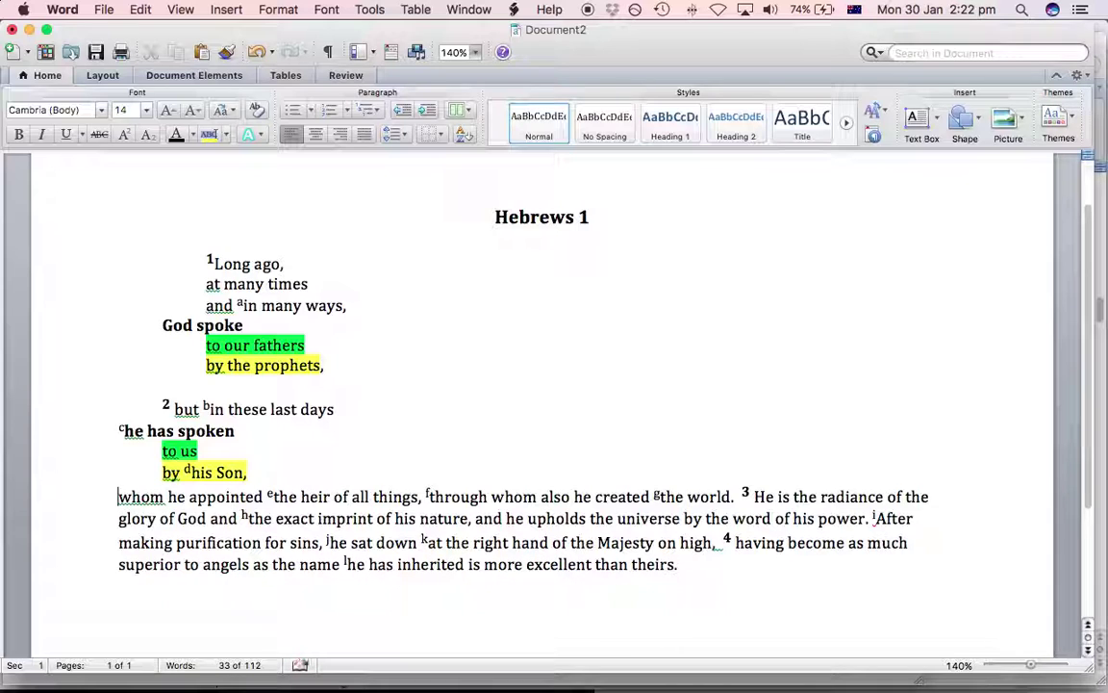
key("Tab")
key("Tab")
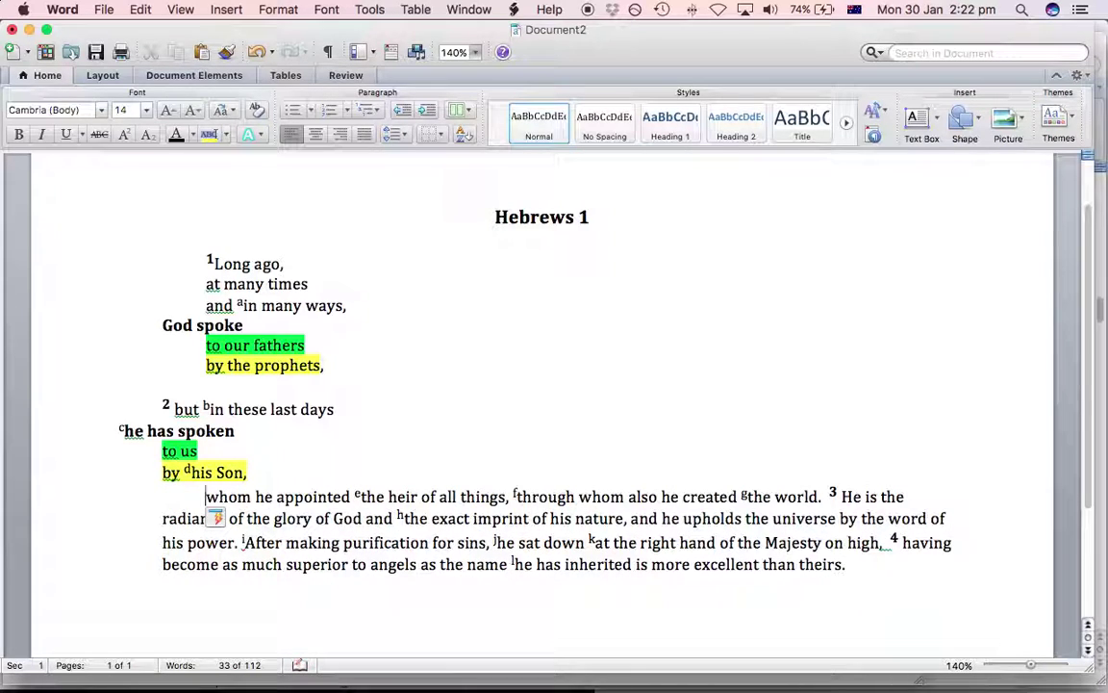
key("Tab")
key("BackSpace")
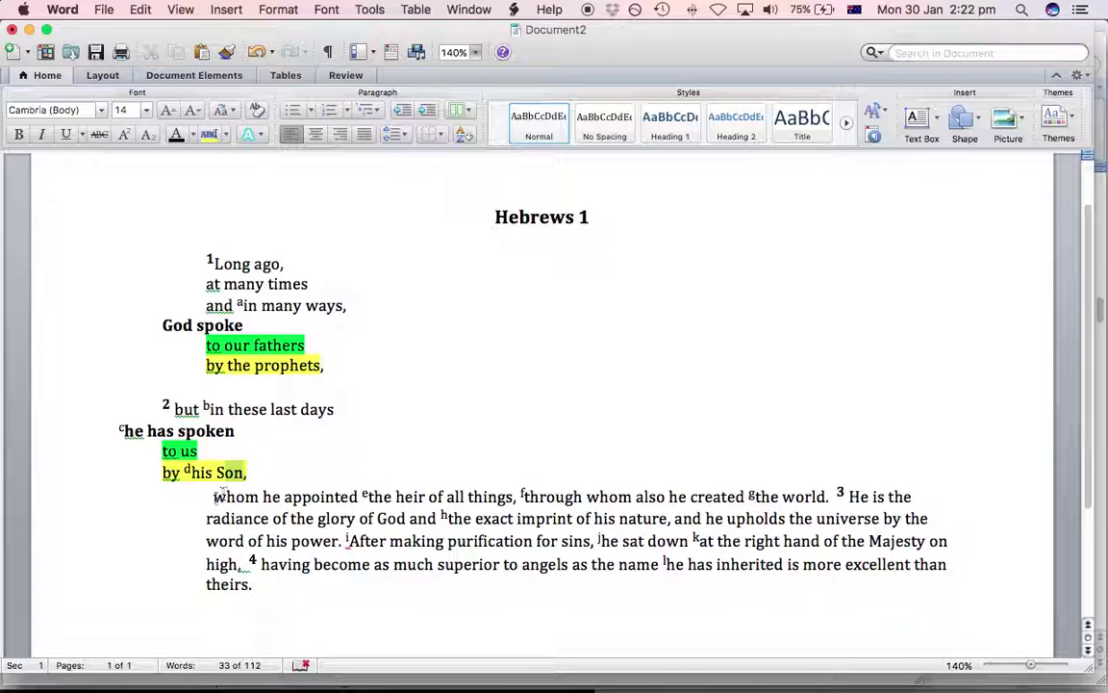
left_click_drag(213, 497, 258, 497)
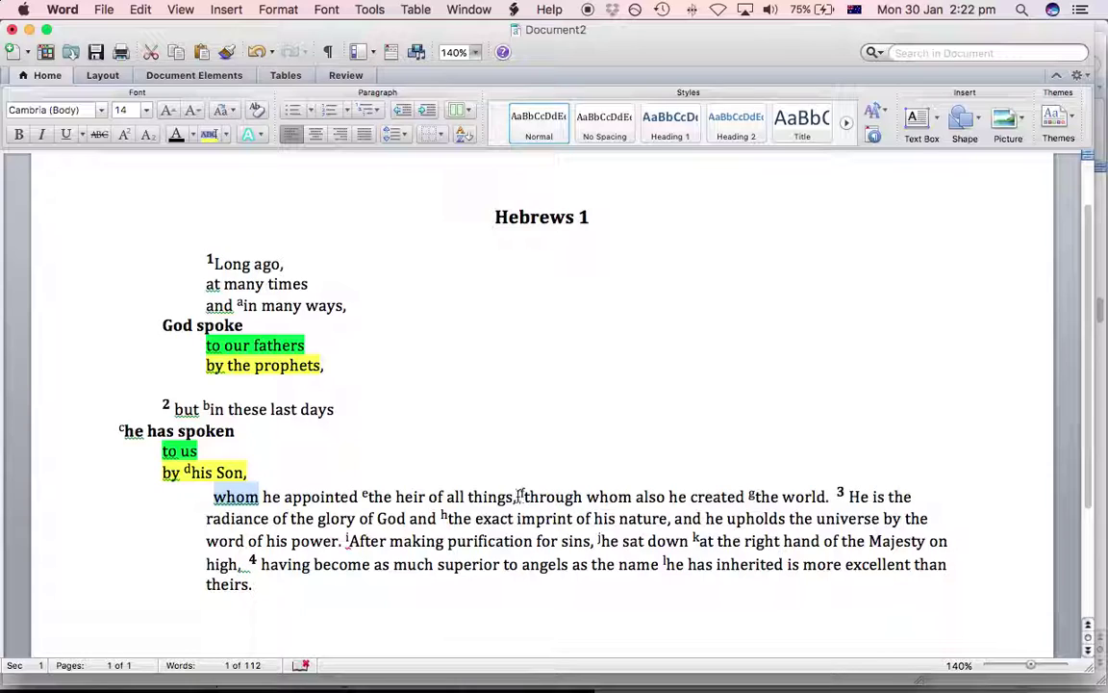
Put "through whom also he created the world." on its own line beneath "whom he appointed the heir of all things," and compare the two phrases
left_click(520, 495)
key("shift+Return")
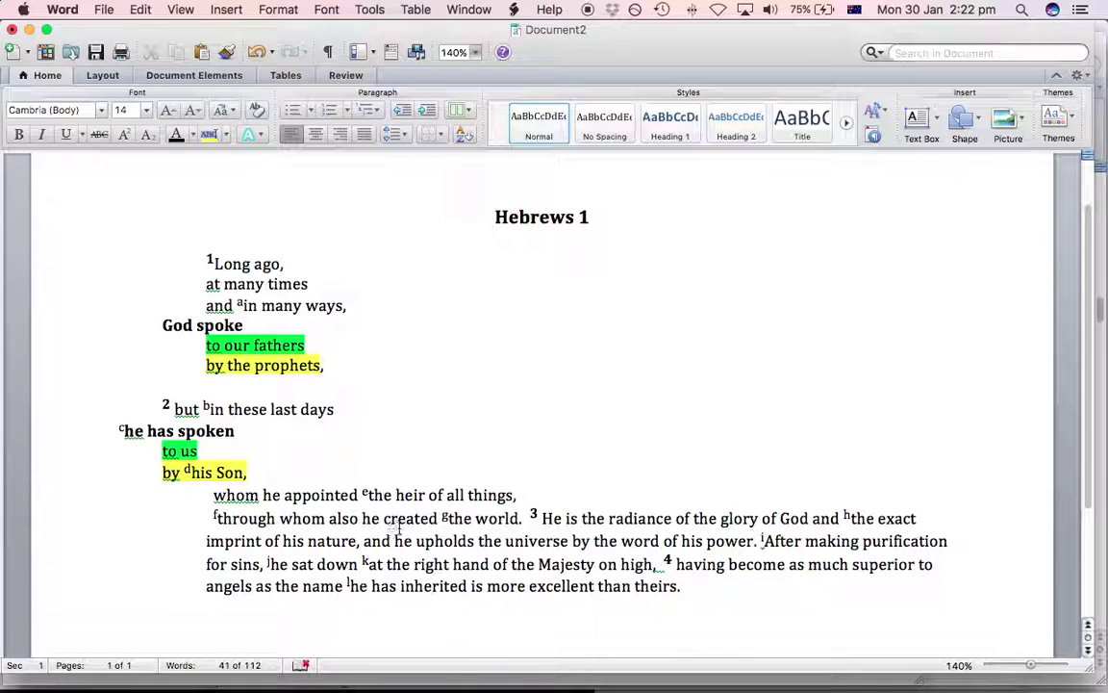
left_click(527, 517)
left_click_drag(525, 494, 267, 480)
left_click_drag(214, 518, 525, 520)
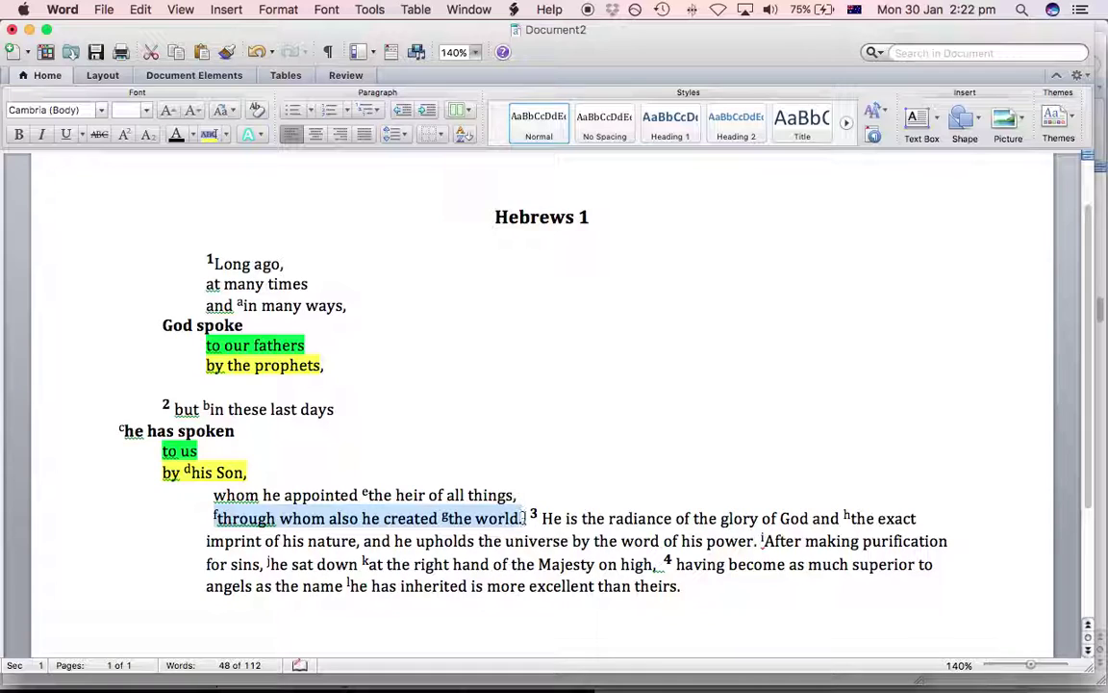
Start verse 3 on a new line after "the world." and remove the space in front of its verse number
left_click(525, 519)
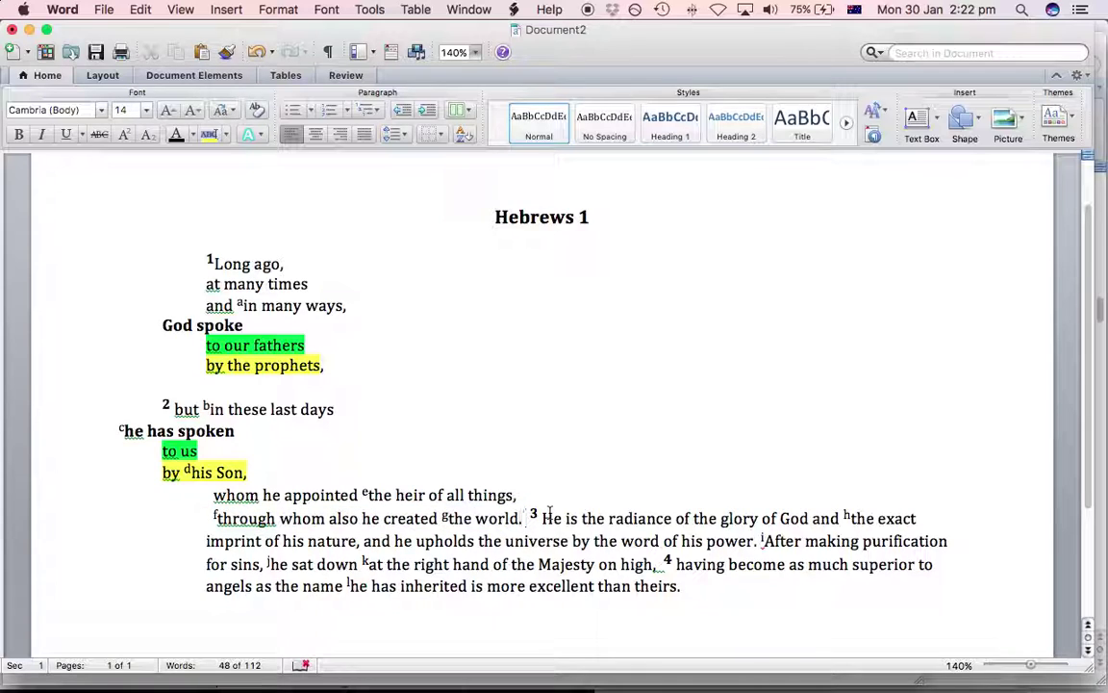
key("Return")
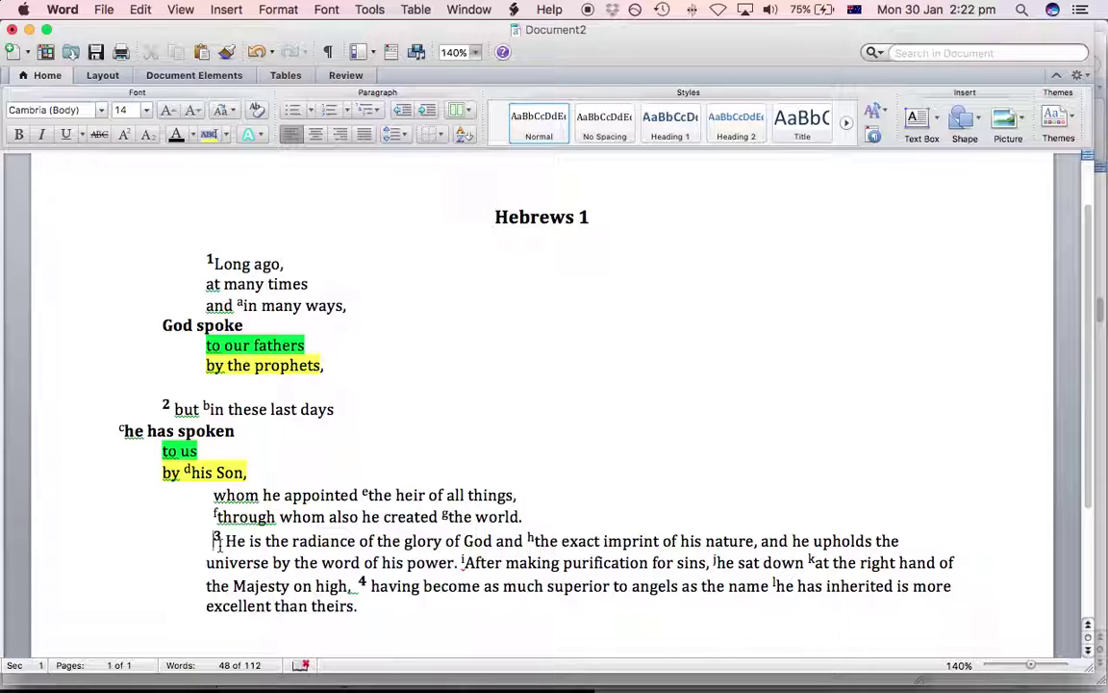
key("BackSpace")
key("BackSpace")
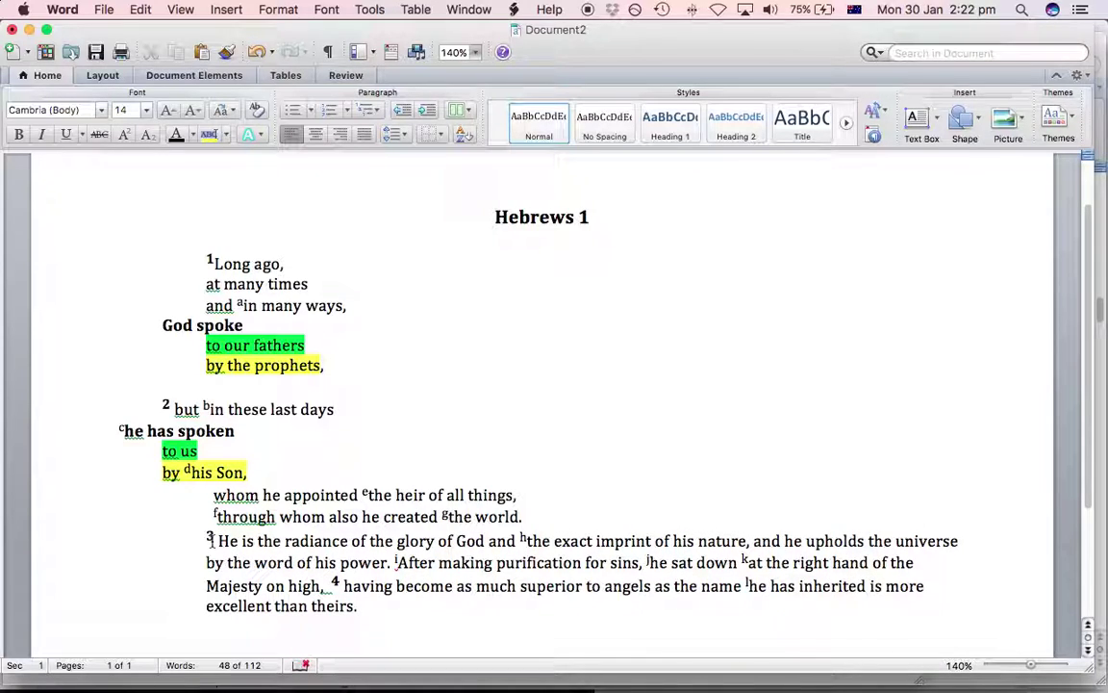
Break verse 3 after "the exact imprint of his nature," so that "and he upholds the universe" starts a new line
left_click_drag(208, 541, 752, 537)
left_click(750, 540)
key("Return")
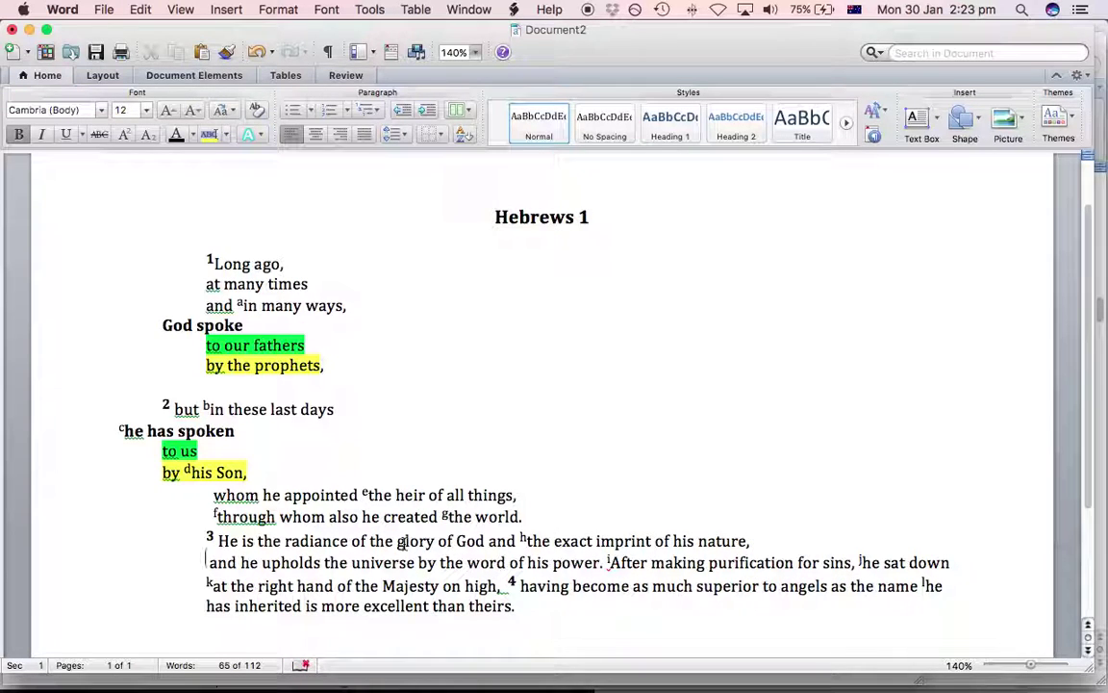
Examine how "the radiance of the glory of God" and "the exact imprint of his nature" in verse 3 describe "his Son"
left_click_drag(261, 542, 472, 575)
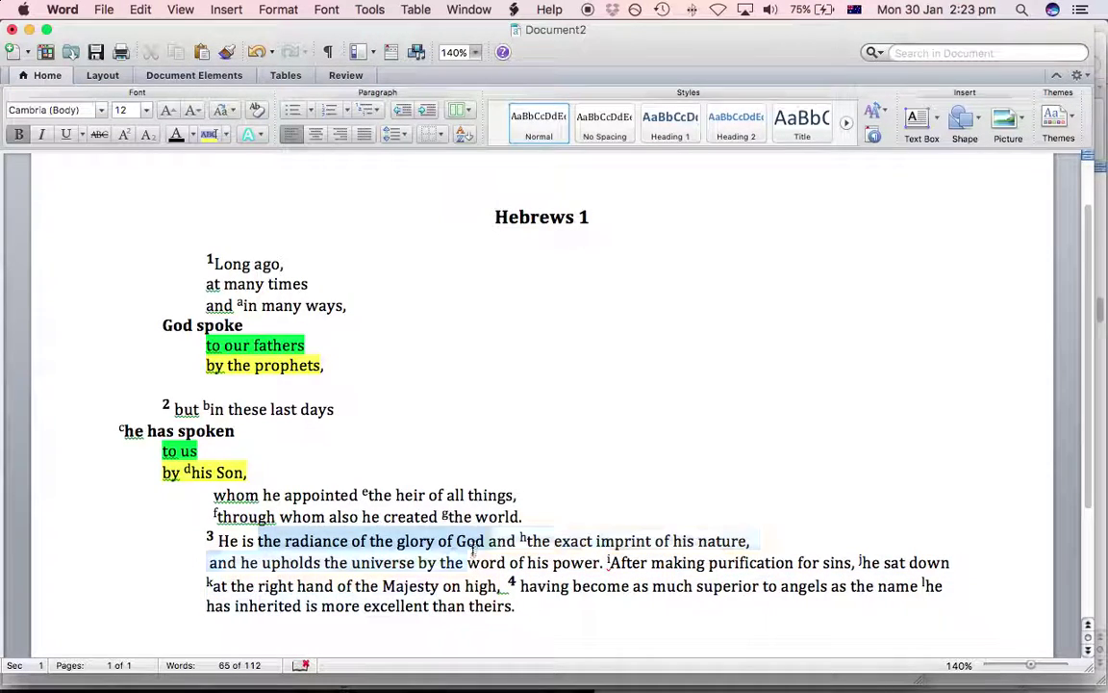
left_click_drag(472, 545, 478, 563)
left_click(545, 542)
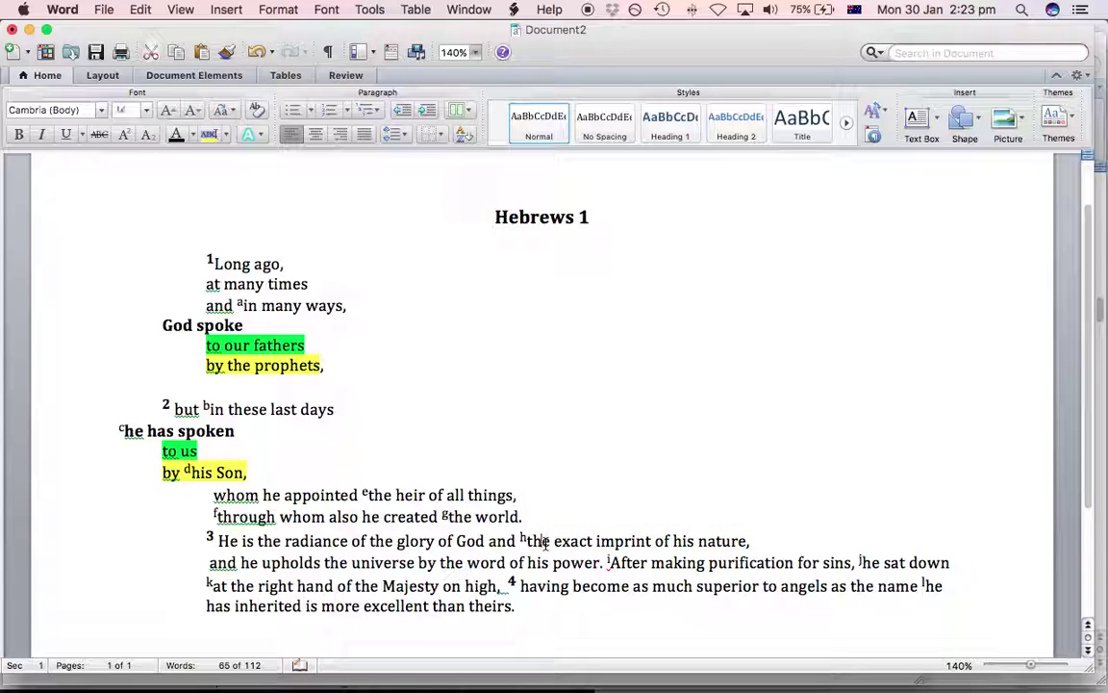
left_click_drag(521, 541, 729, 542)
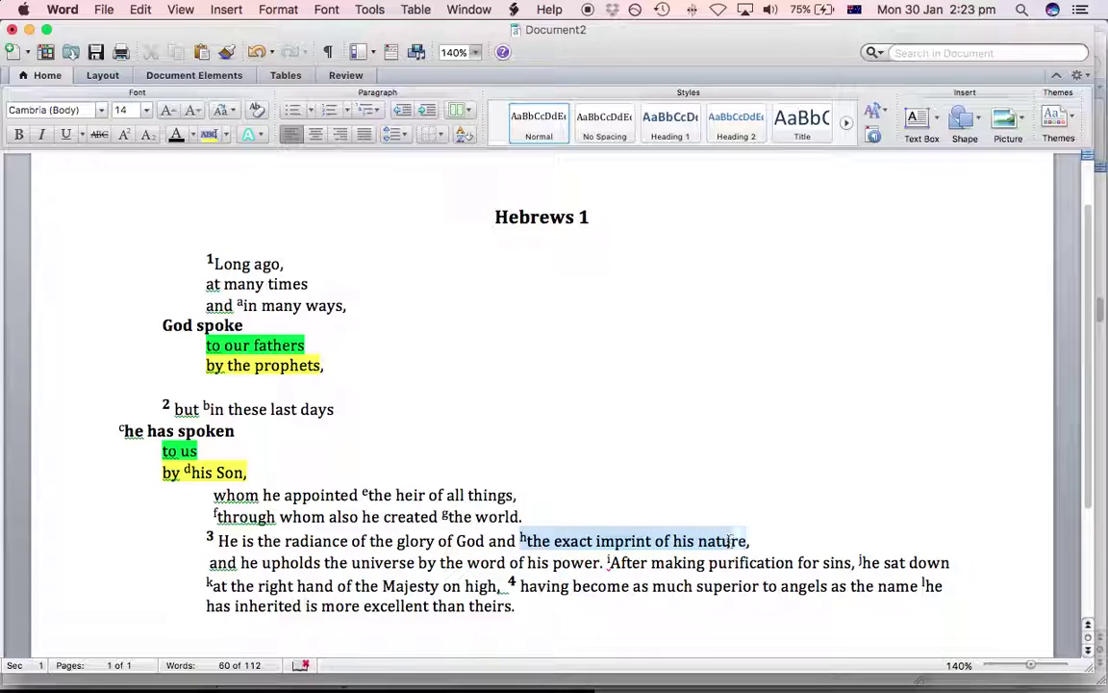
left_click(635, 514)
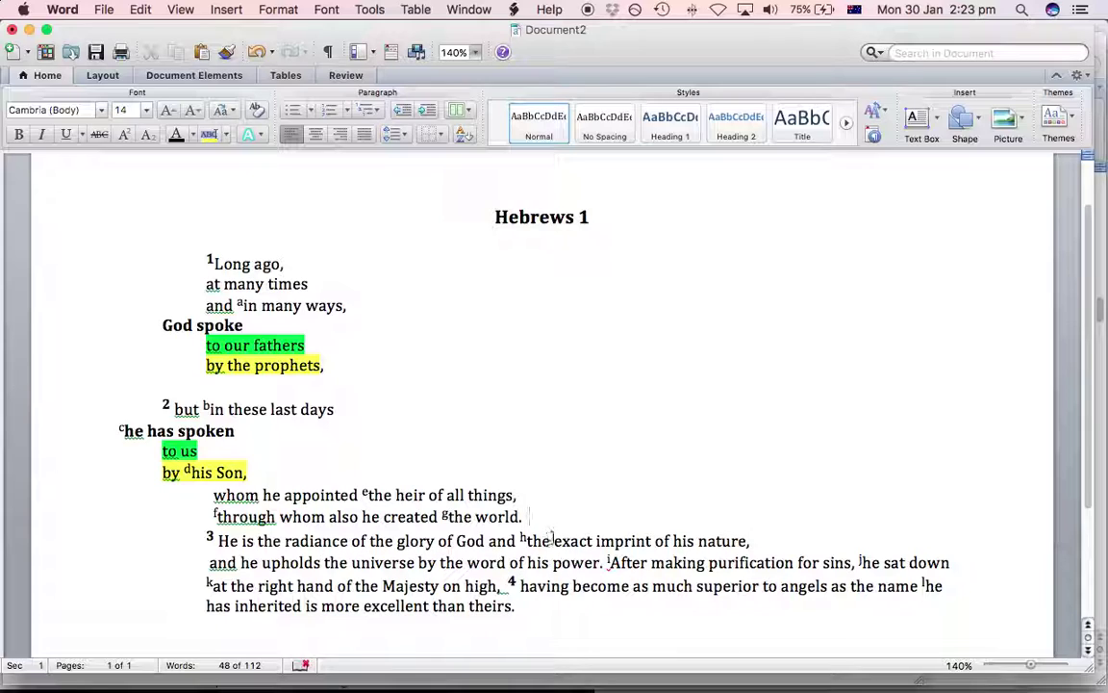
left_click_drag(554, 539, 635, 545)
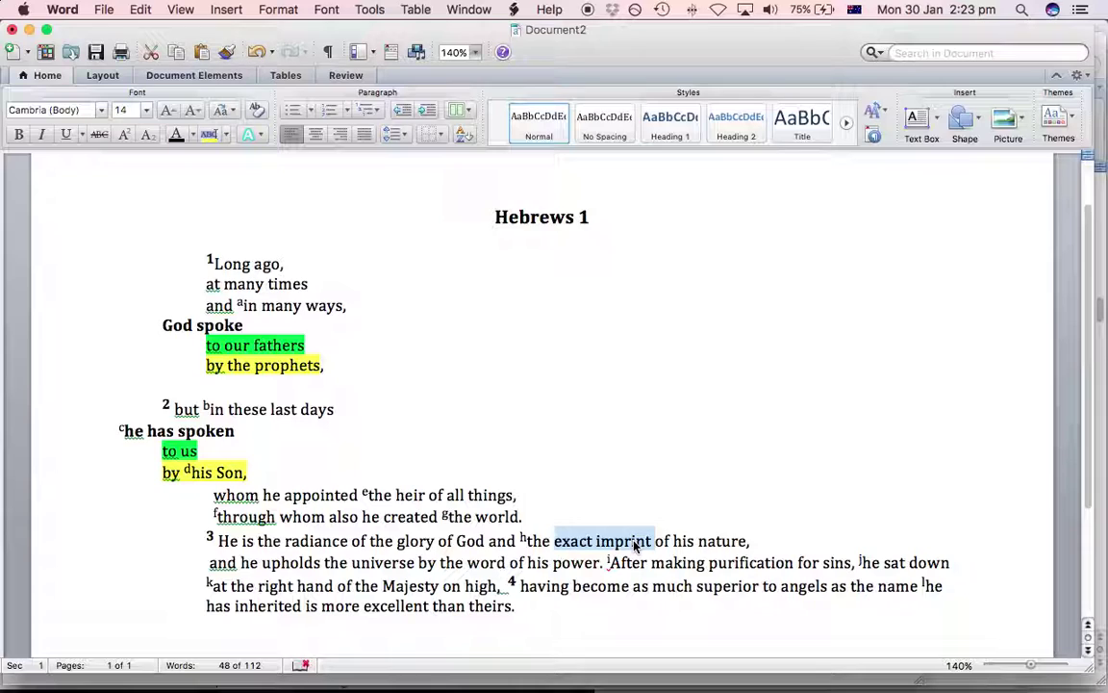
left_click(350, 541)
left_click_drag(289, 541, 424, 541)
left_click(490, 539)
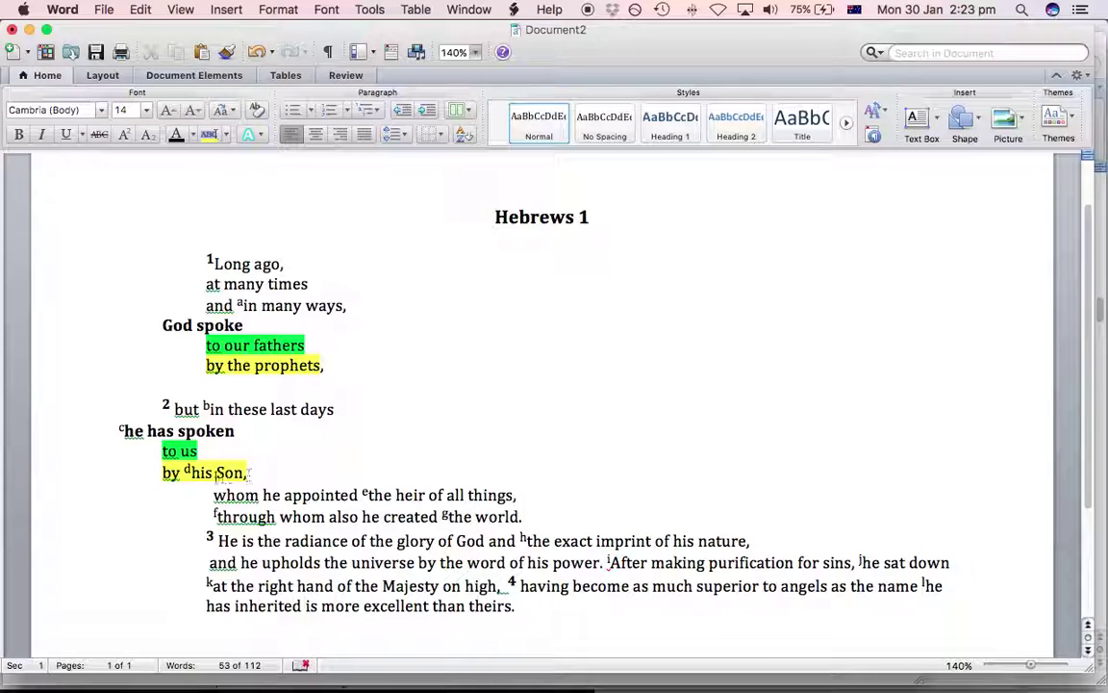
left_click_drag(256, 473, 256, 473)
left_click(758, 535)
Break the line after "the word of his power." and align "and he upholds" and "After making purification for sins," with the verse 3 text above
left_click_drag(449, 565, 607, 560)
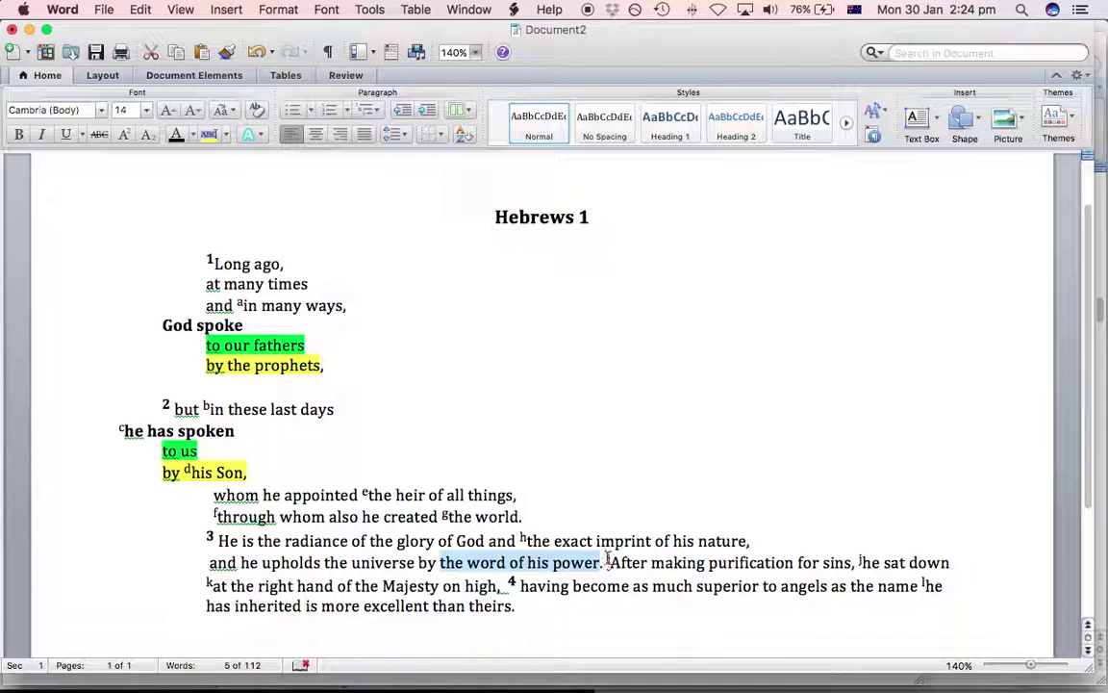
left_click(606, 561)
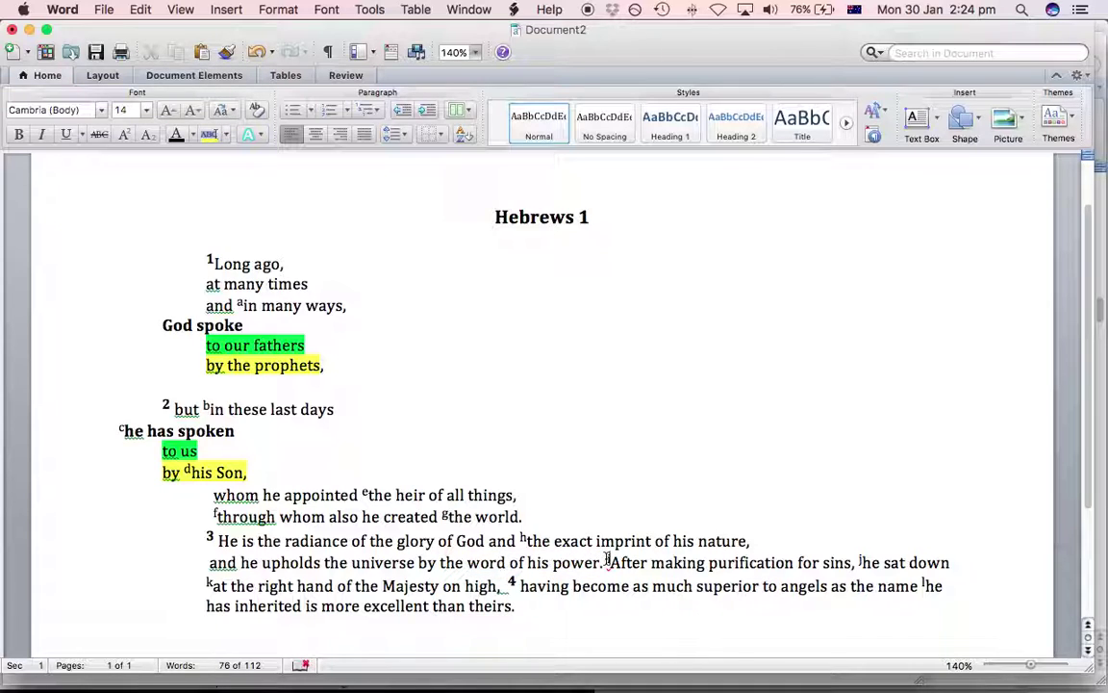
key("Return")
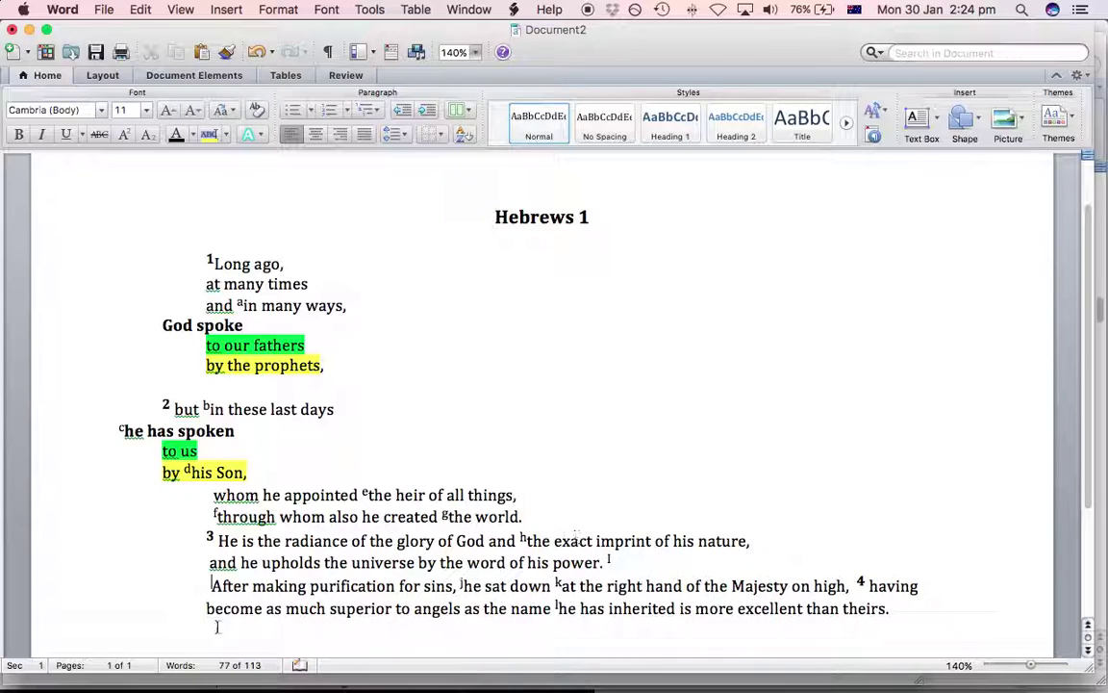
left_click(210, 563)
left_click(210, 581)
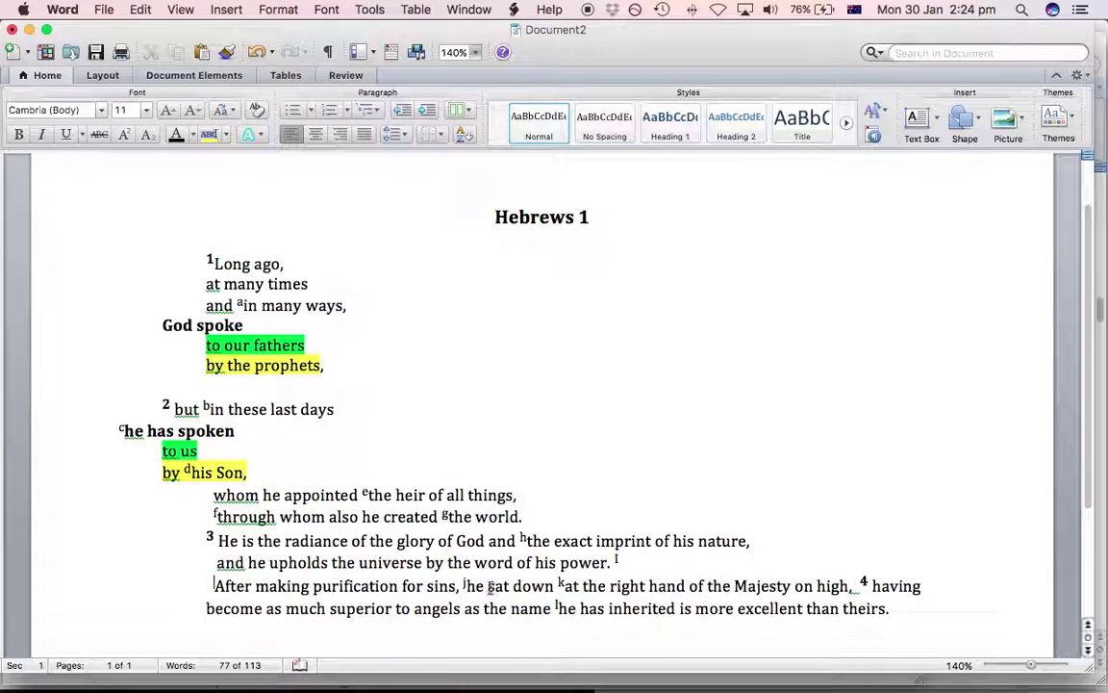
Try white font colour on "After making purification for sins," to isolate the clause "he sat down at the right hand of the Majesty on high", and undo it
left_click_drag(464, 586, 838, 590)
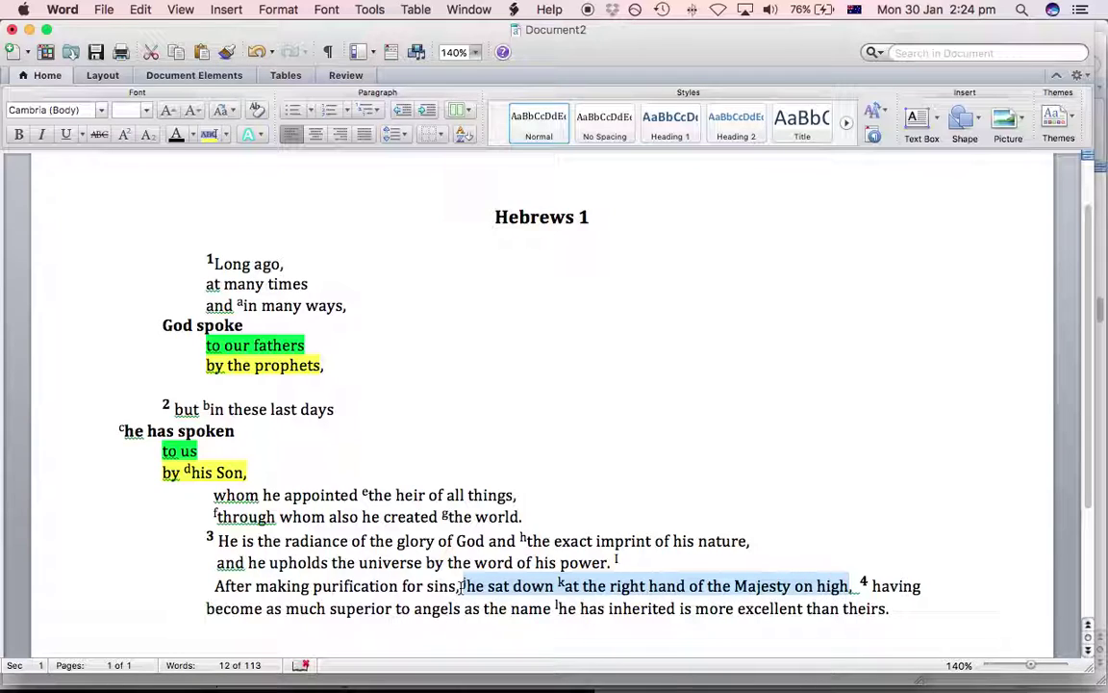
left_click_drag(460, 587, 231, 584)
left_click(213, 585, "shift")
left_click(458, 586, "shift")
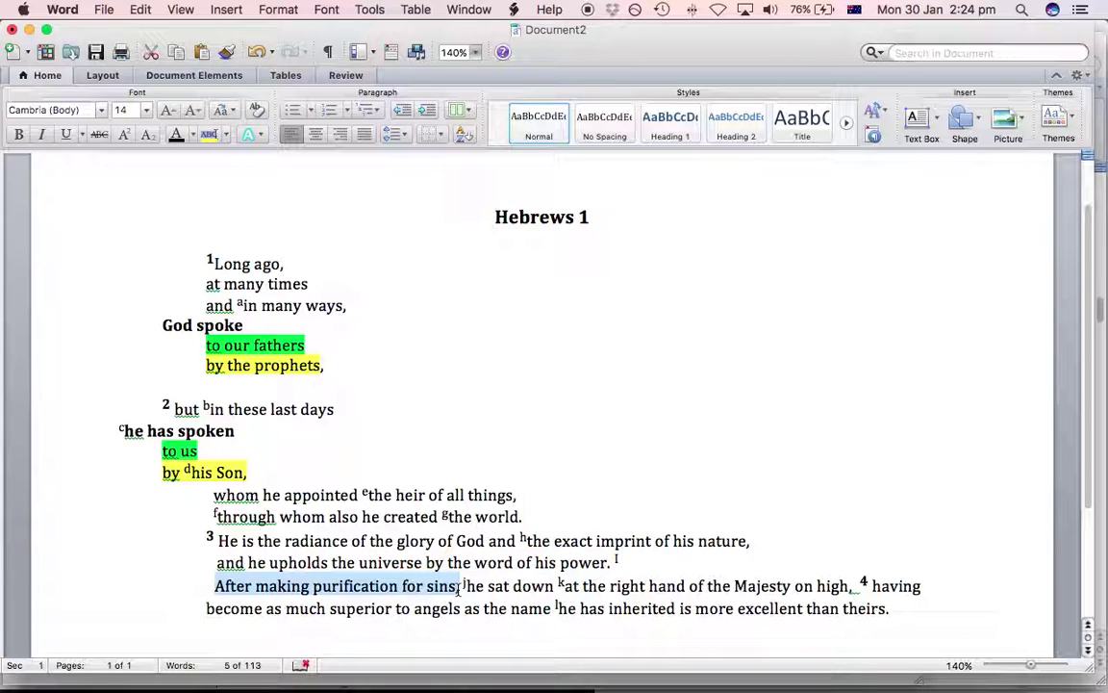
left_click(192, 135)
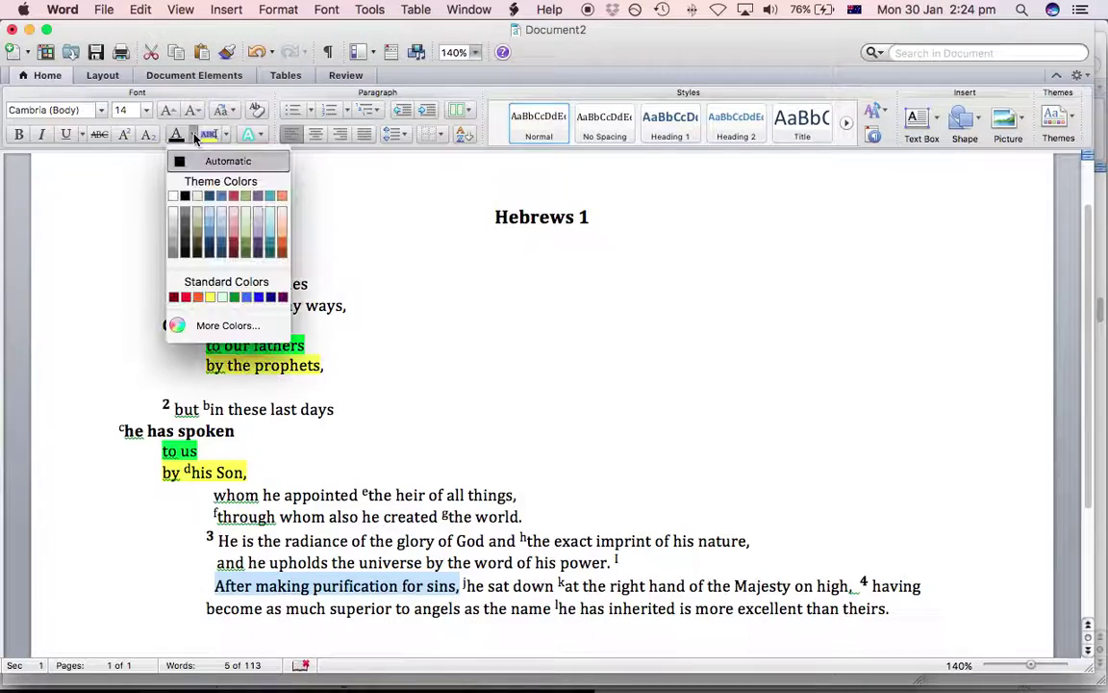
left_click(174, 197)
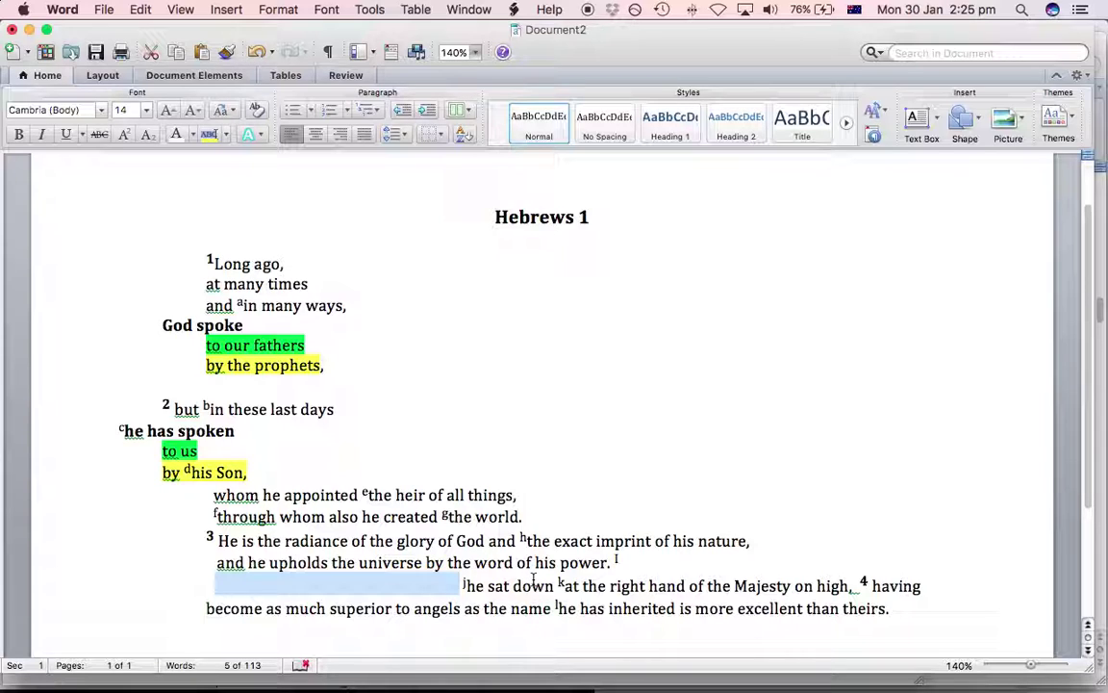
key("super+z")
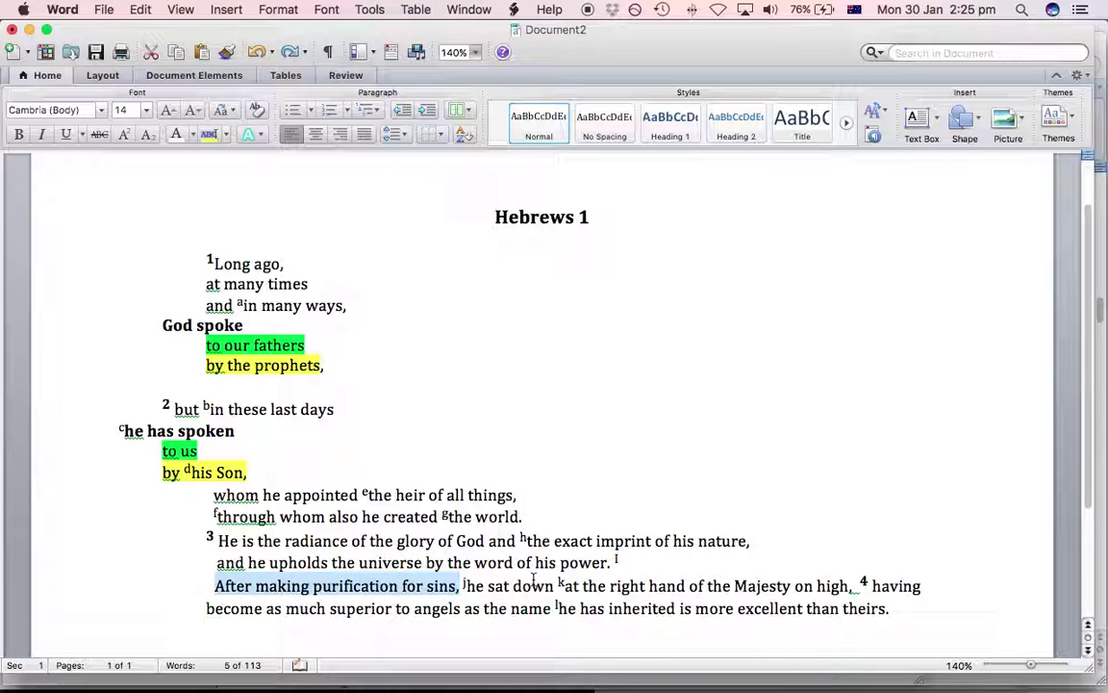
left_click(465, 589)
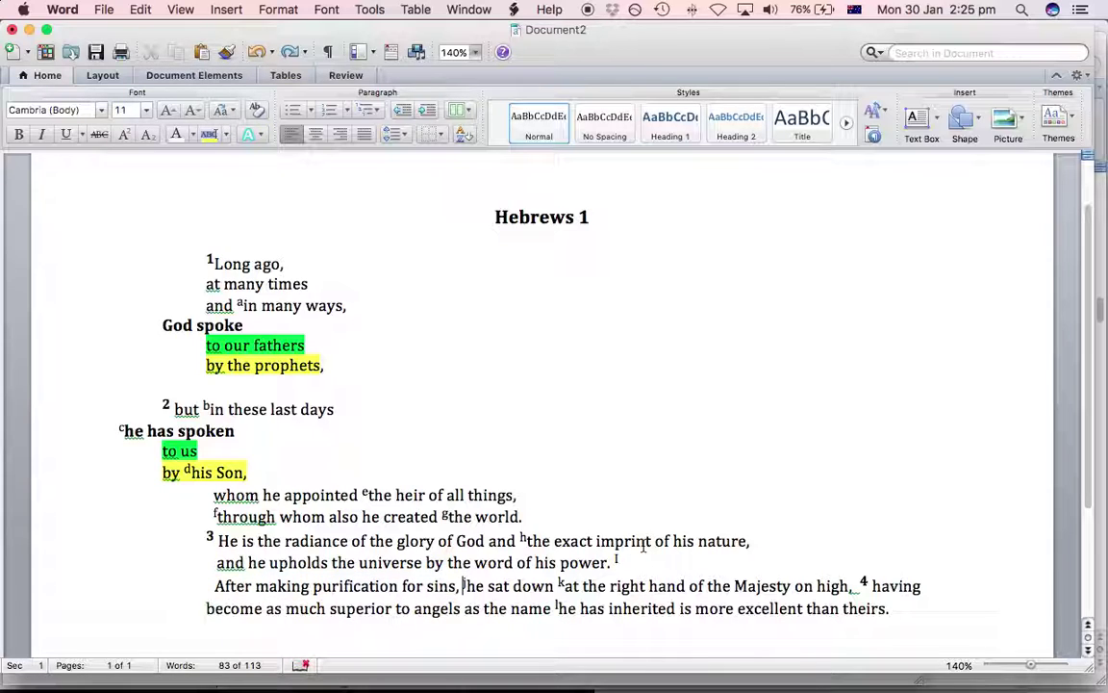
Start a new line at "he sat down", aligned with the verse 3 lines, and indent "After making purification for sins," one level deeper
key("Return")
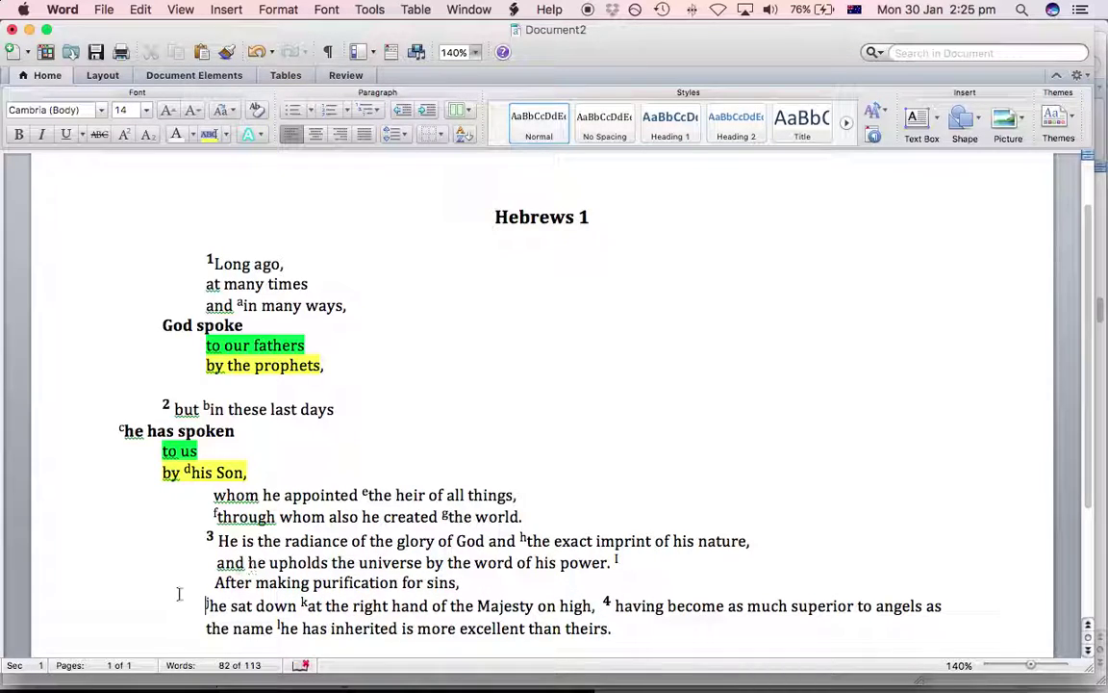
left_click(213, 582)
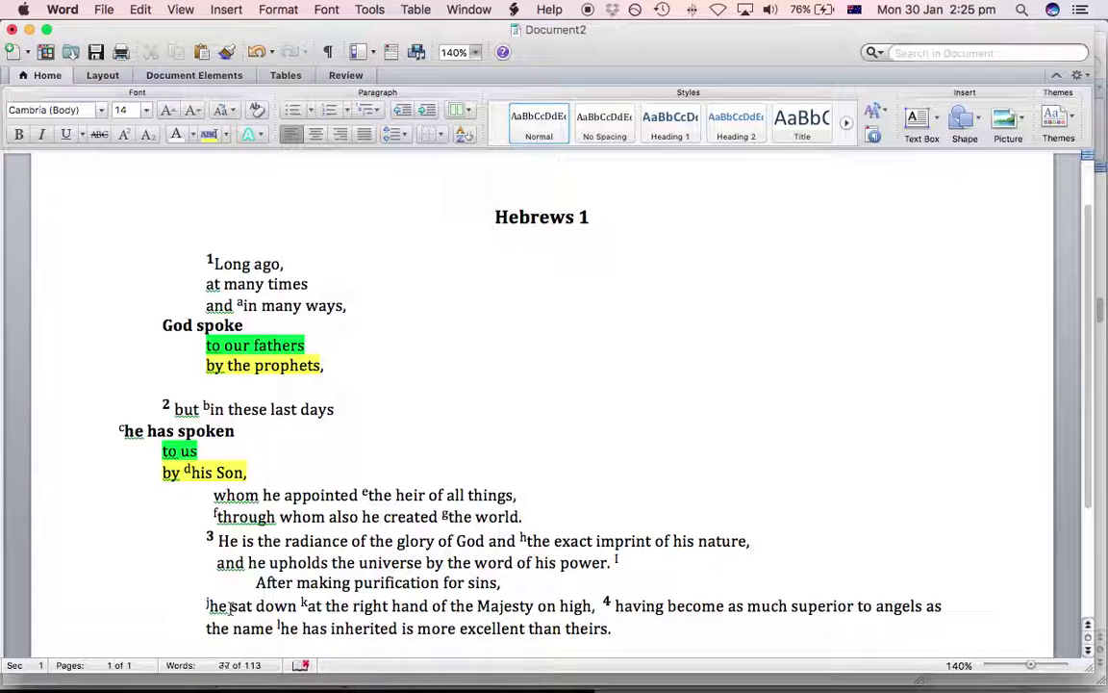
left_click_drag(231, 604, 295, 604)
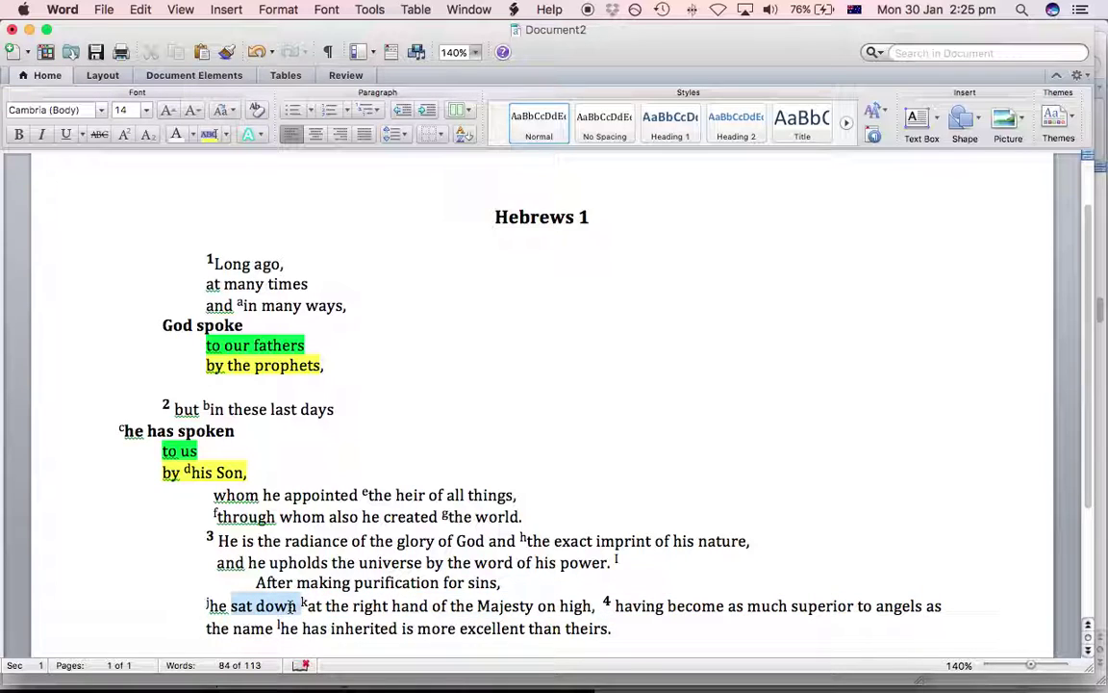
left_click(207, 604)
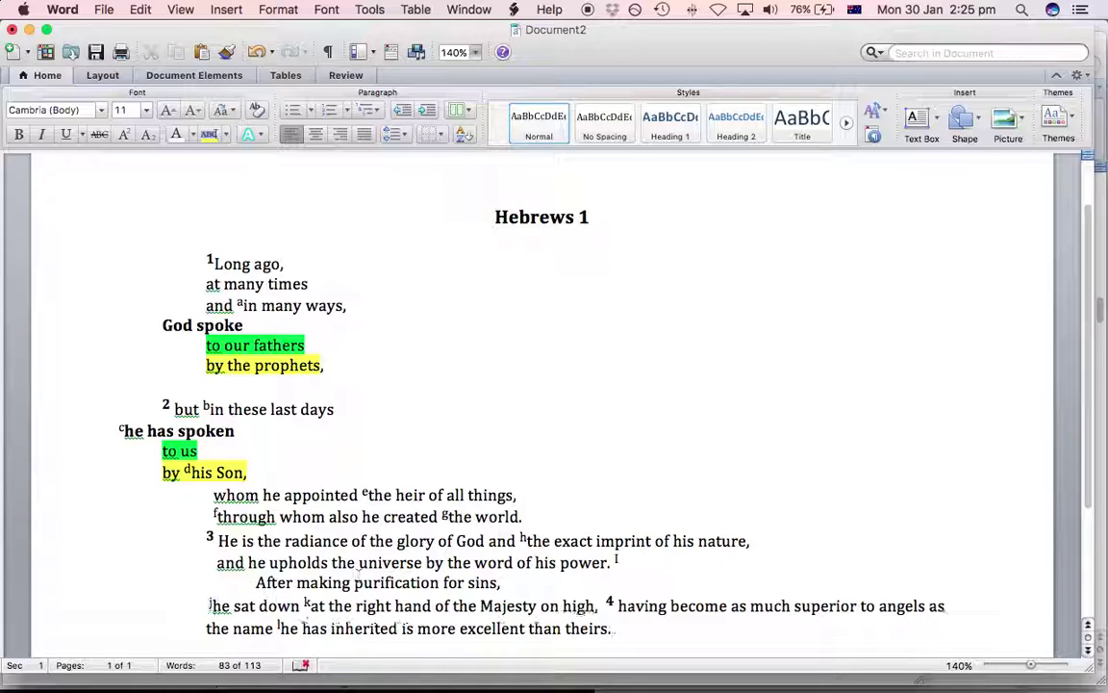
left_click(258, 583)
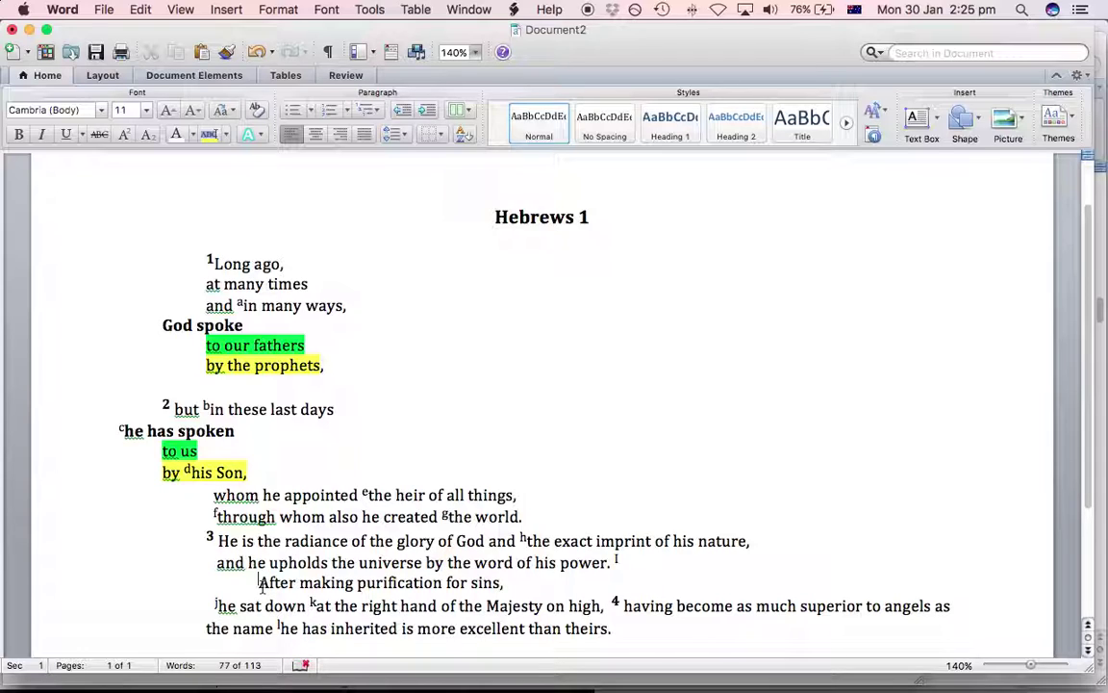
left_click_drag(259, 583, 502, 583)
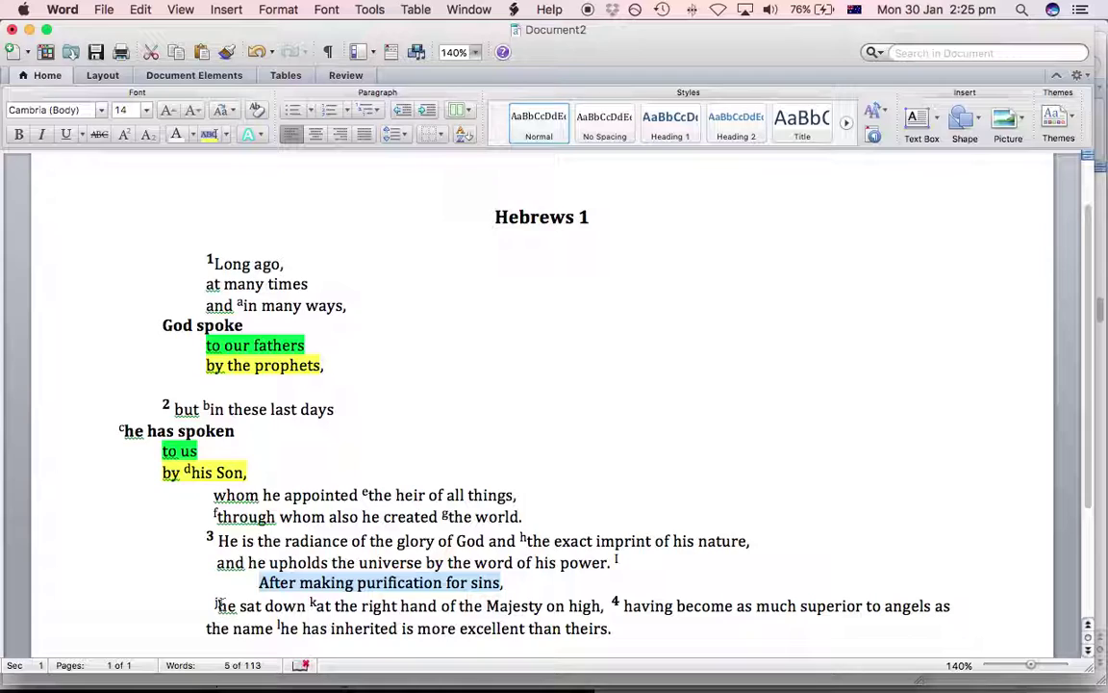
Break the line after "Majesty on high," and indent the verse 4 line beginning "having become" beneath "he sat down"
left_click(610, 604)
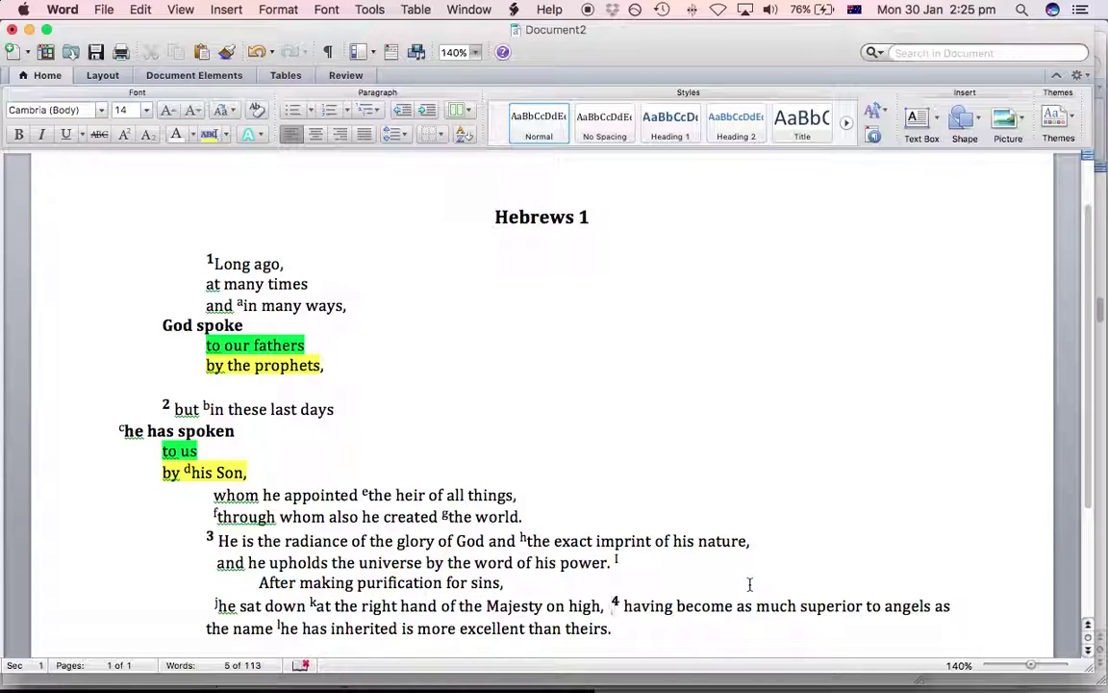
key("Return")
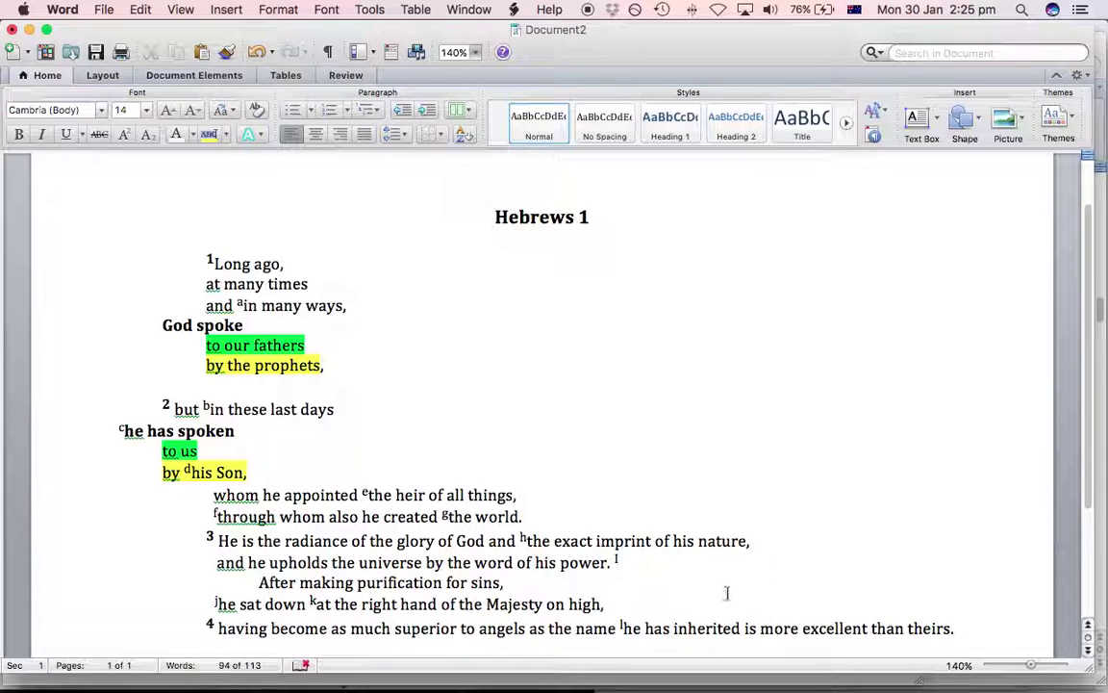
scroll(582, 614, "down", 1)
scroll(582, 614, "down", 1)
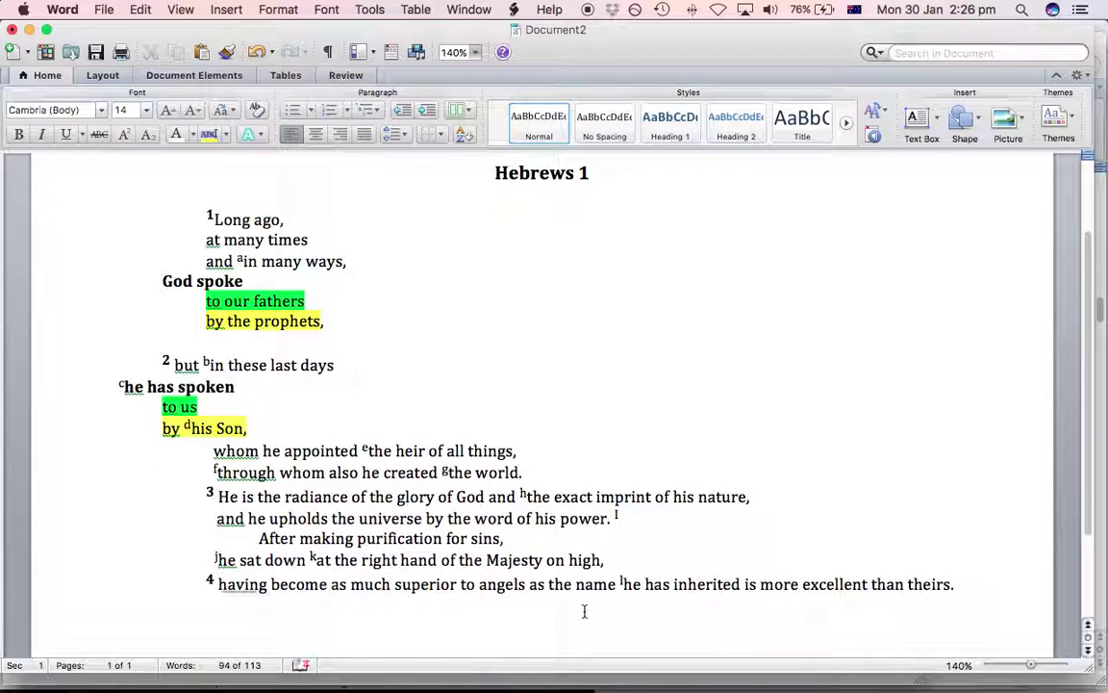
left_click(206, 584)
left_click_drag(207, 584, 921, 590)
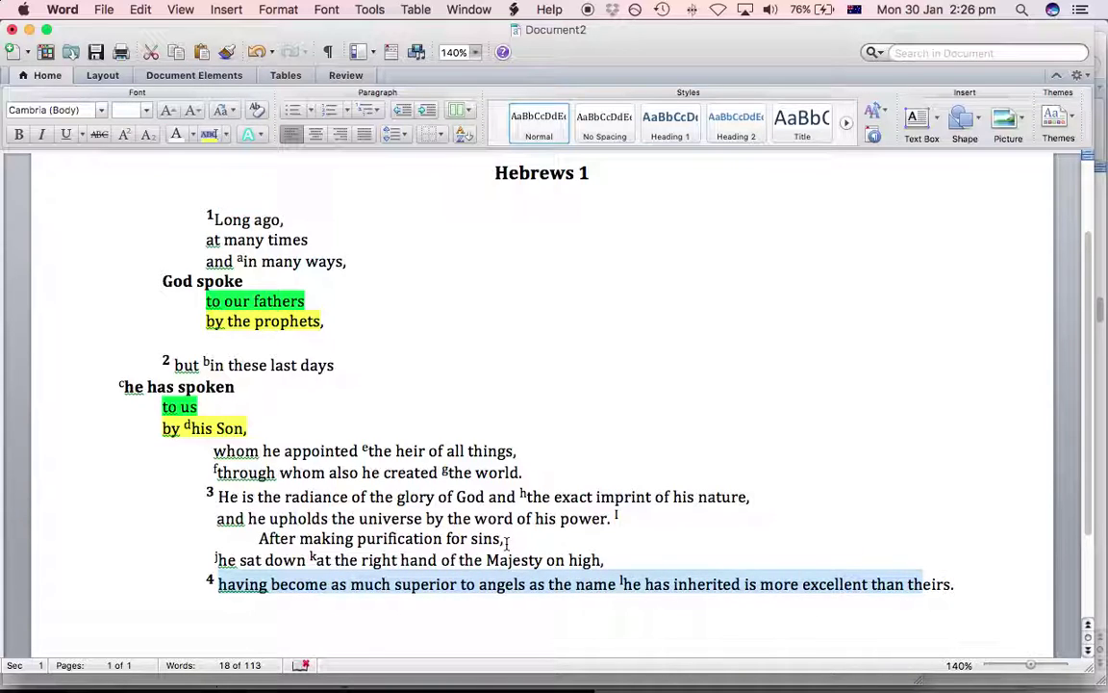
left_click(229, 584)
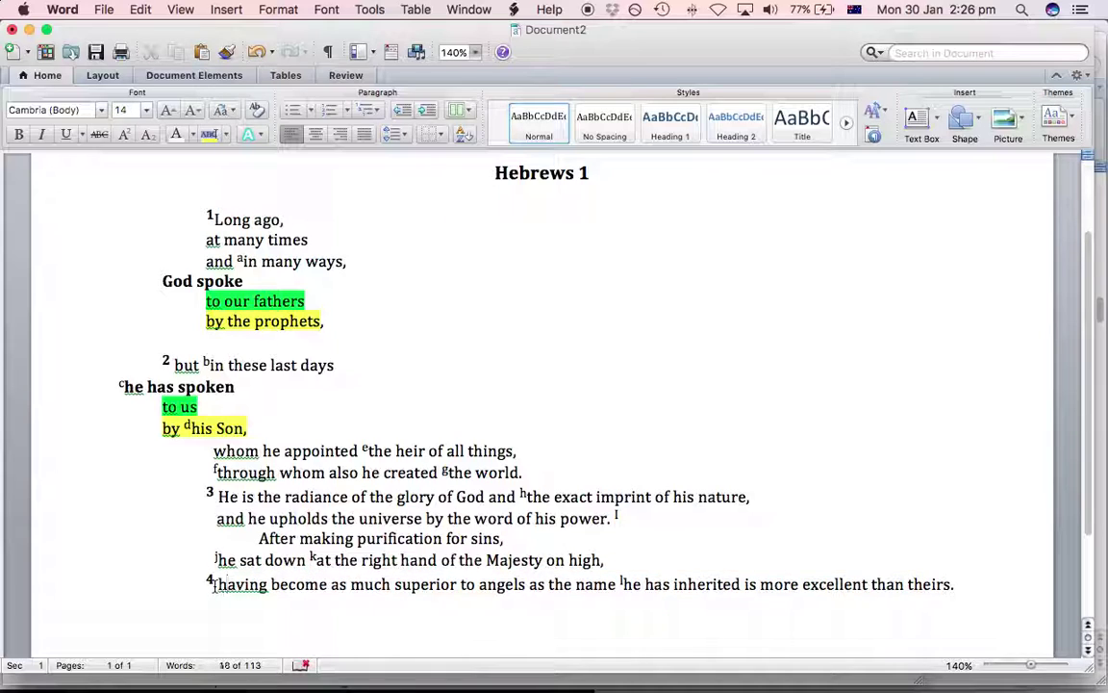
left_click(207, 581)
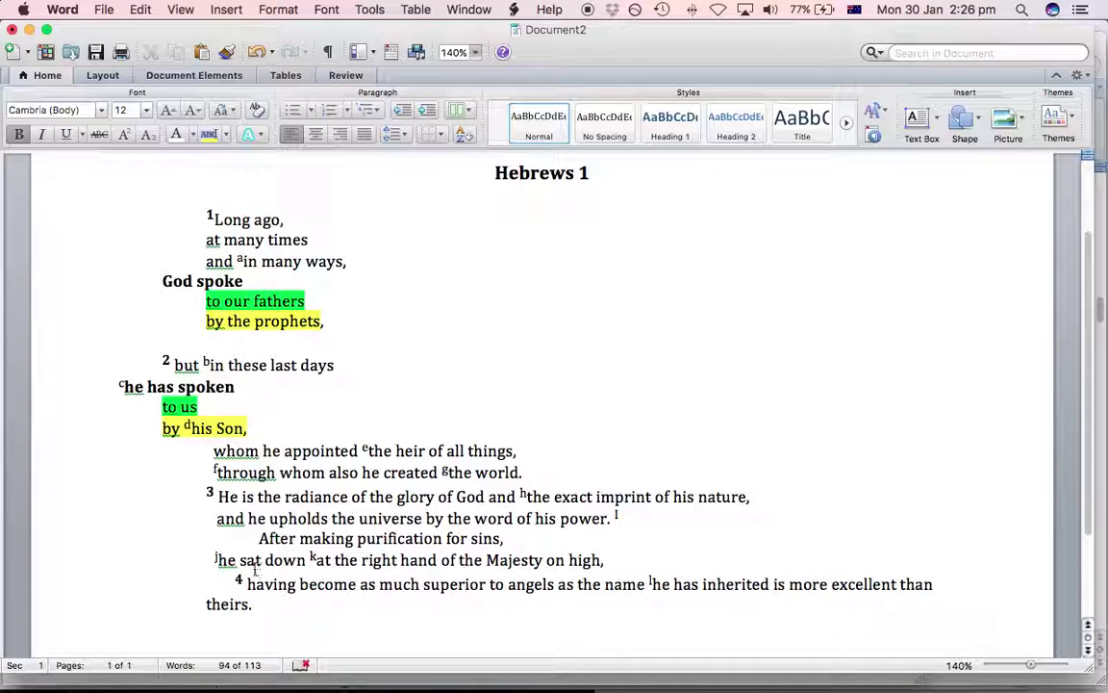
Break verse 4 before "as the name he has inherited" and indent the new line to align with "having become"
left_click_drag(240, 561, 305, 561)
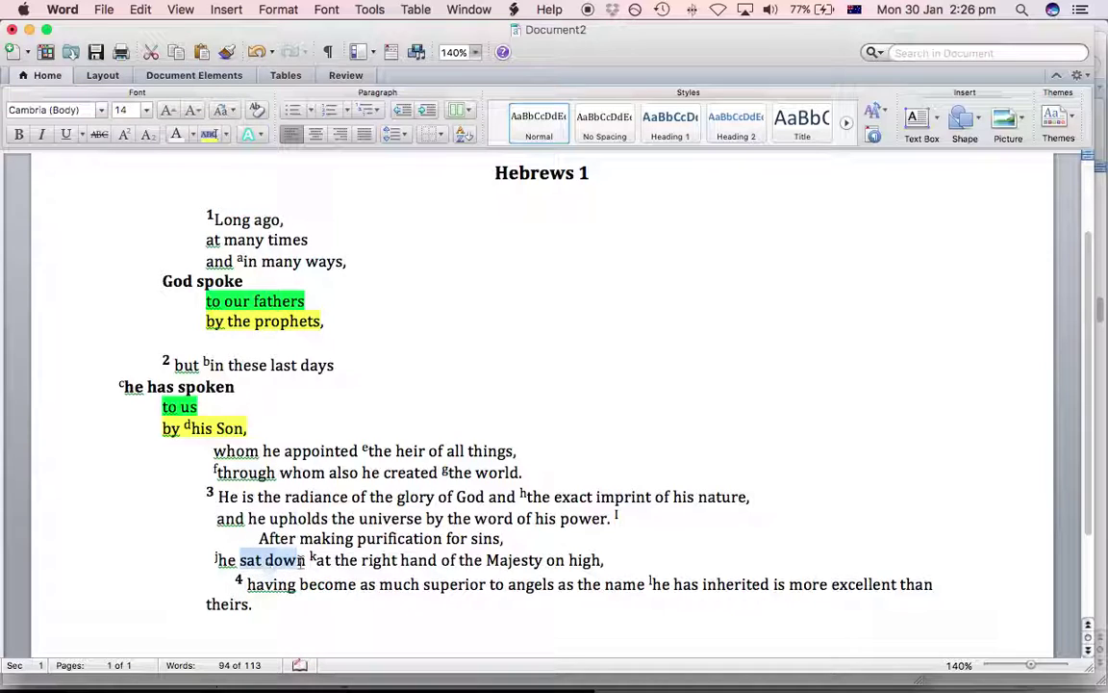
left_click(249, 584)
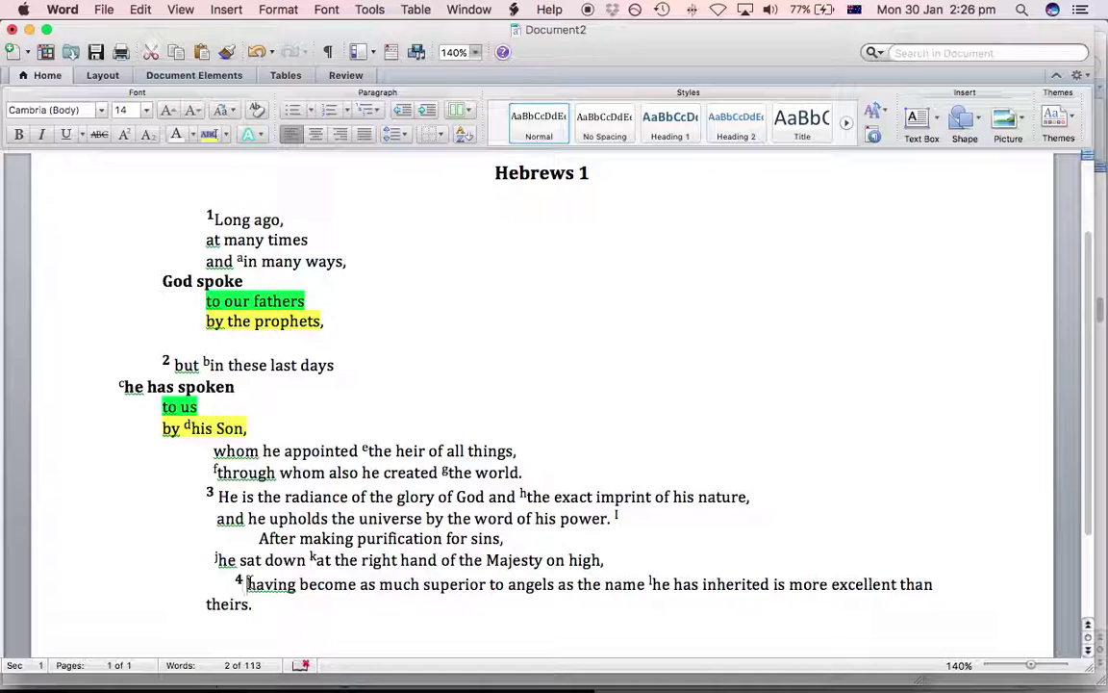
left_click_drag(249, 585, 920, 589)
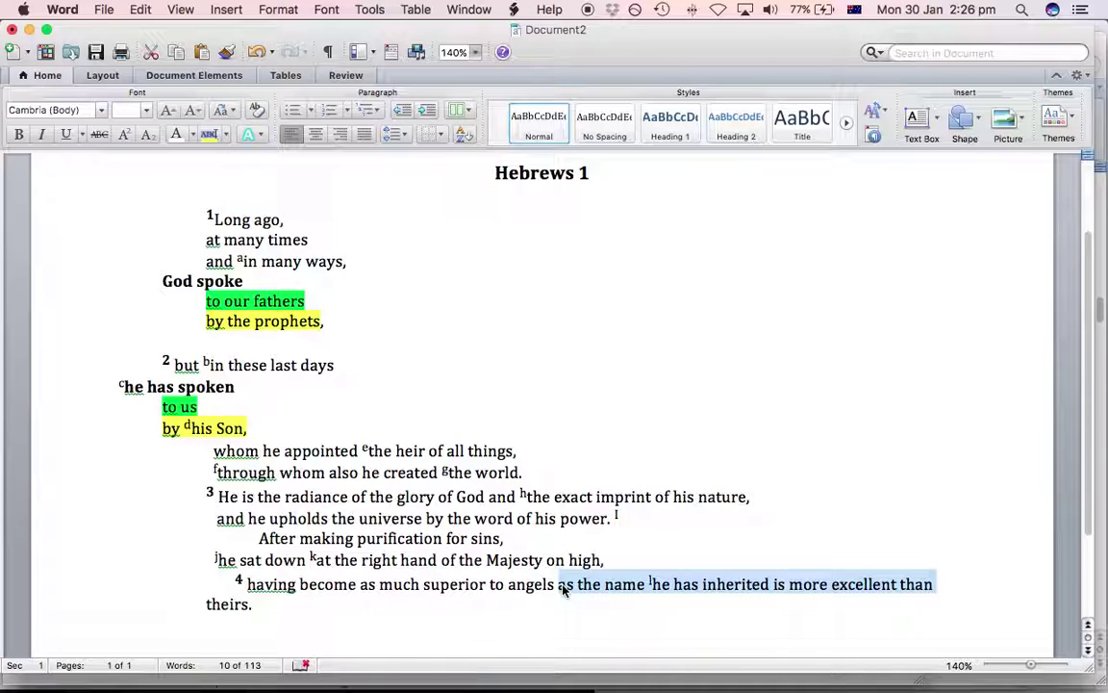
left_click(560, 587)
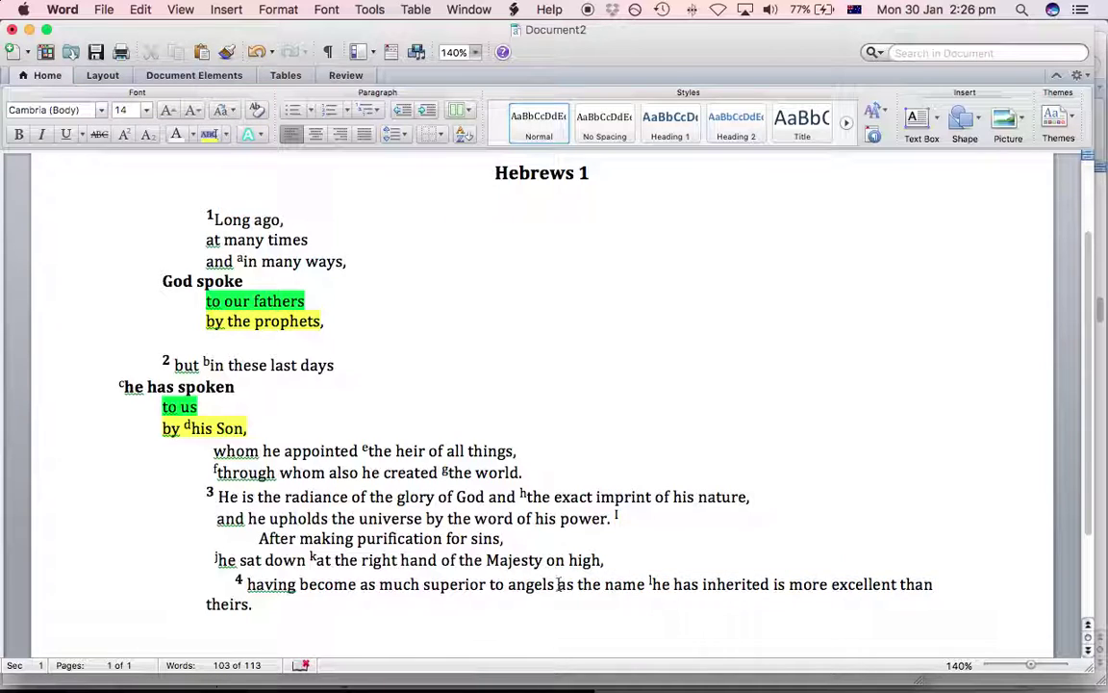
key("shift+Return")
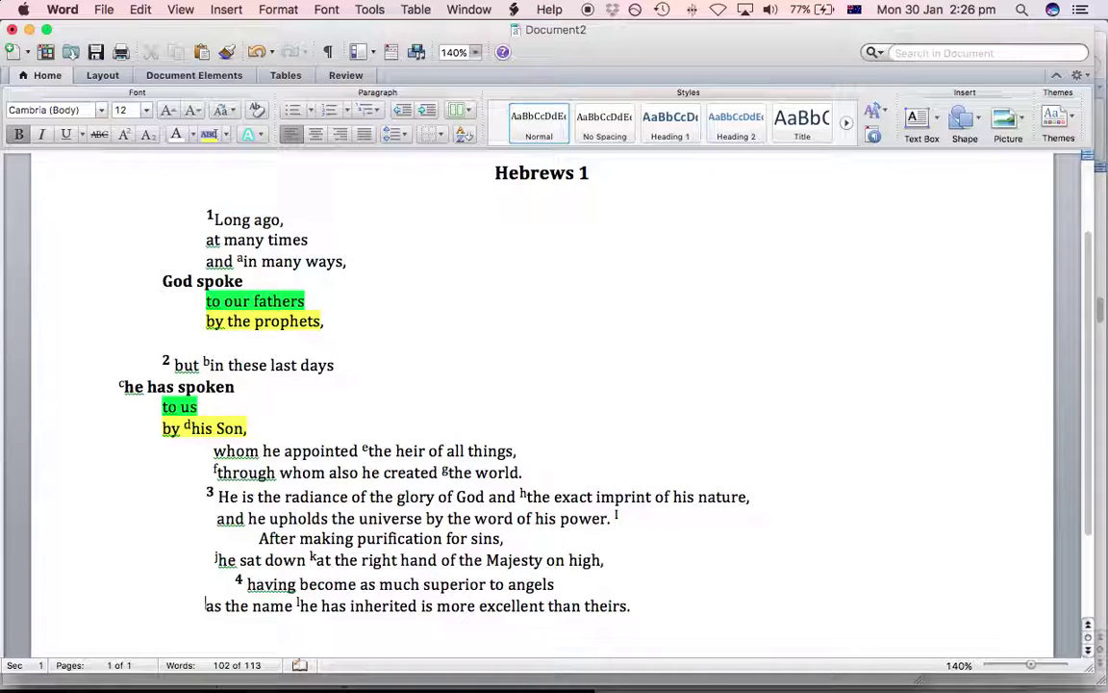
key("Tab")
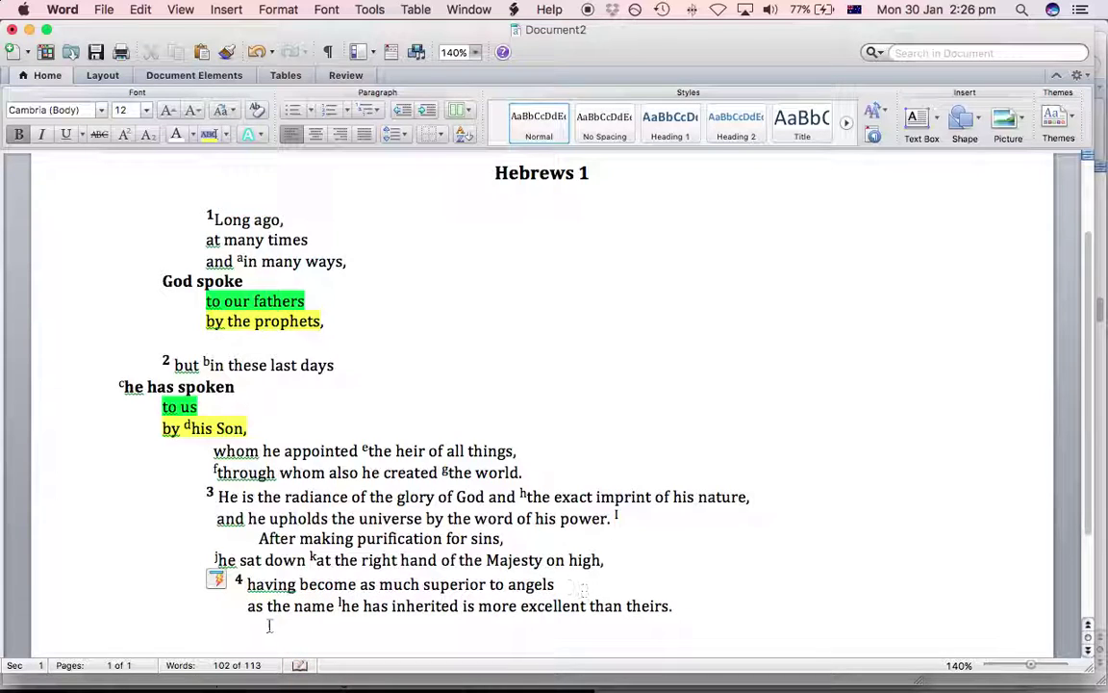
Review the full Hebrews 1:1-4 phrase layout, focusing on the main clause "he has spoken" in verse 2
left_click(683, 598)
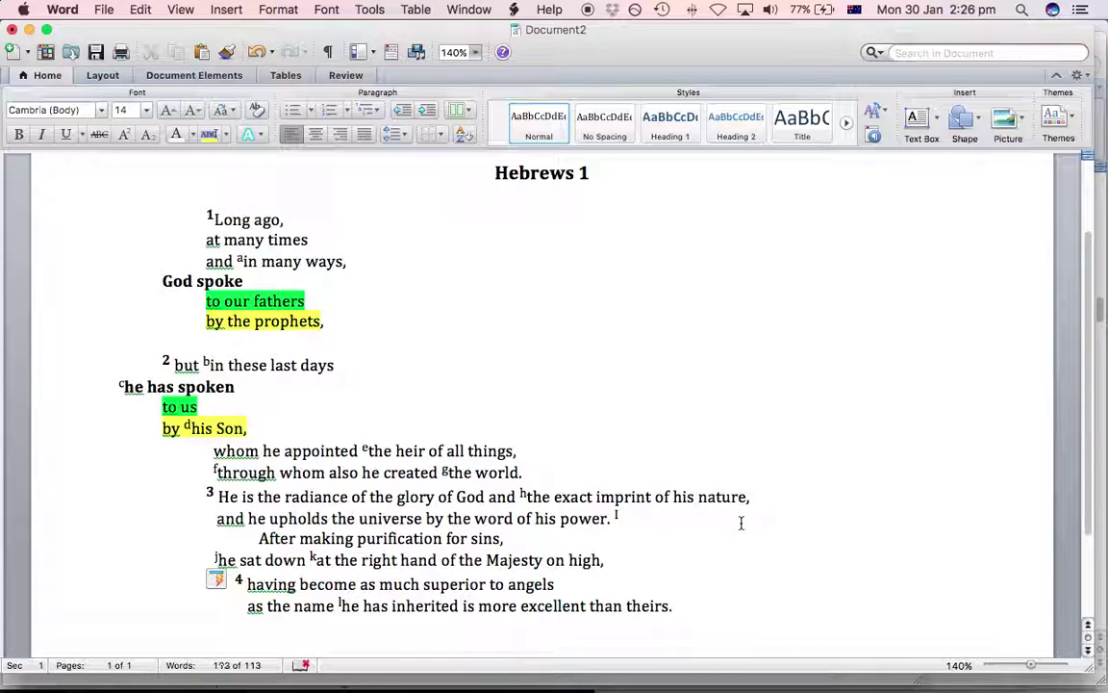
scroll(740, 522, "up", 3)
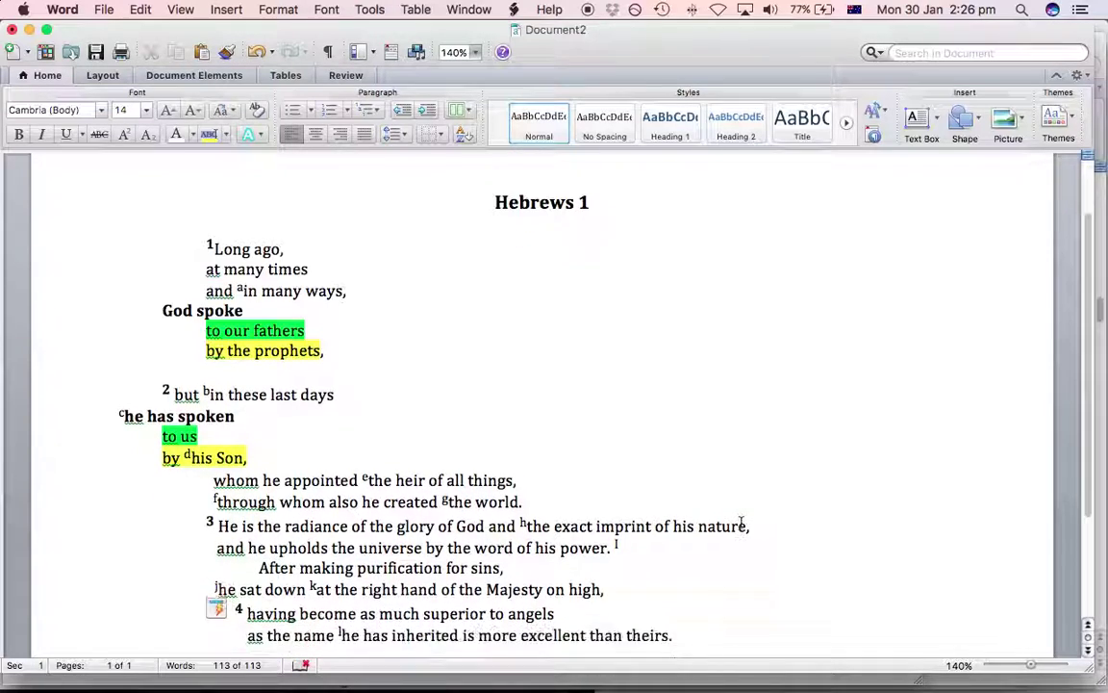
scroll(741, 522, "down", 3)
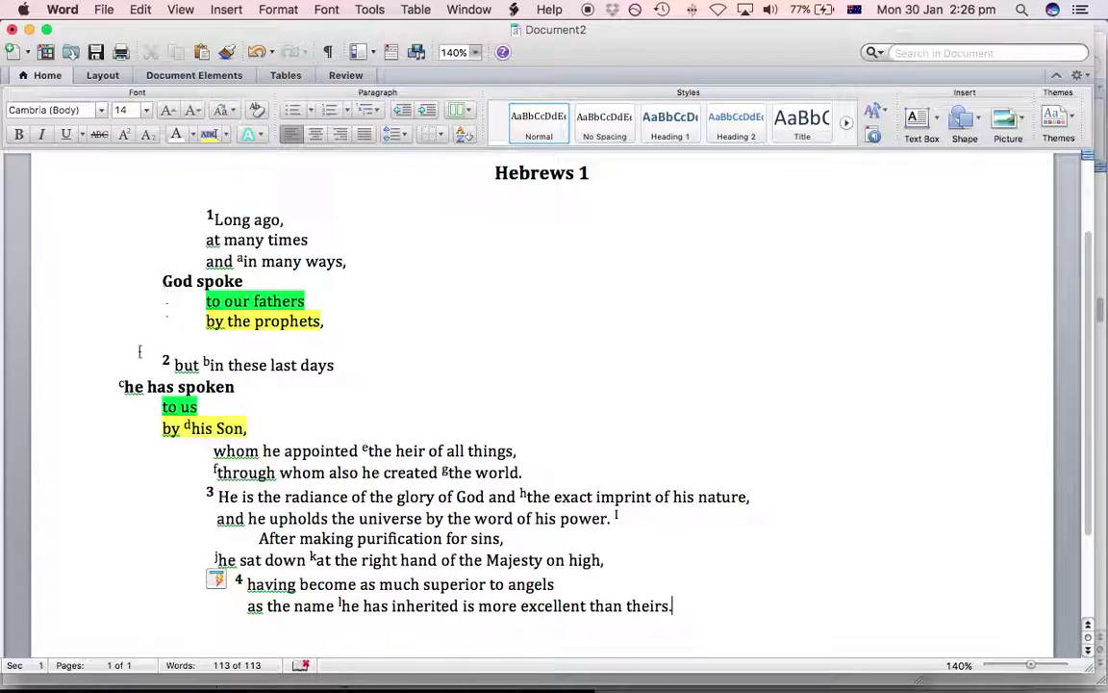
left_click_drag(142, 344, 129, 395)
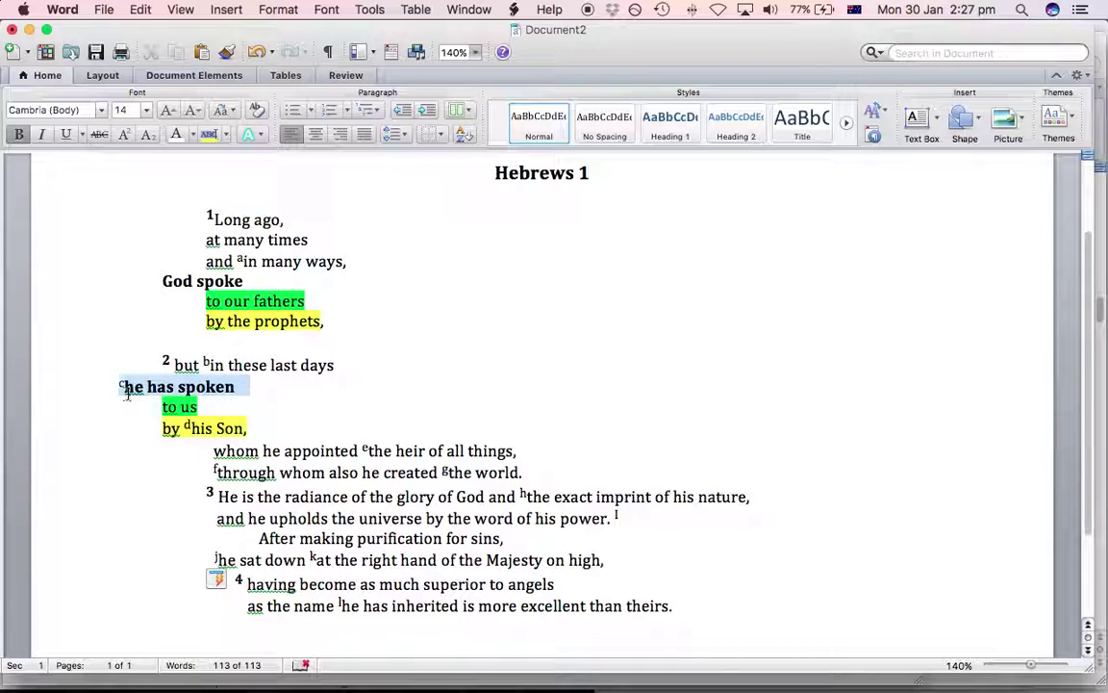